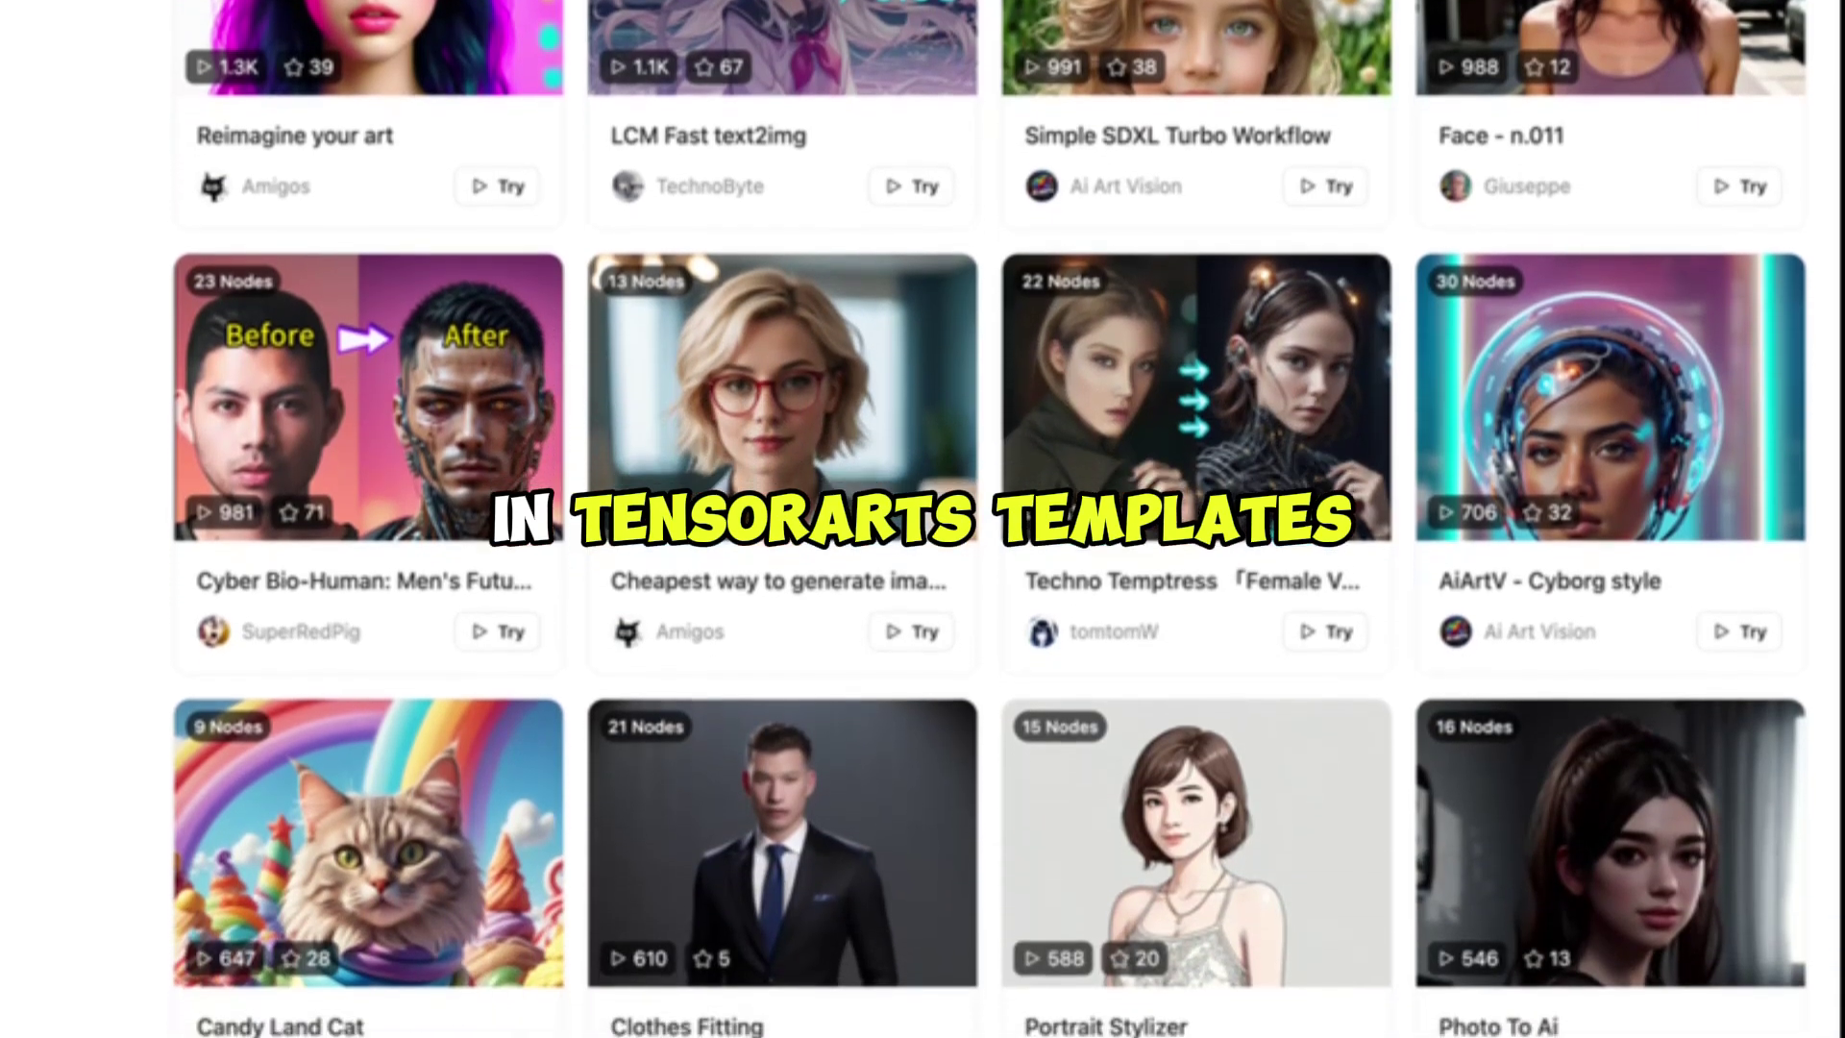
scroll(989, 519, down, 4)
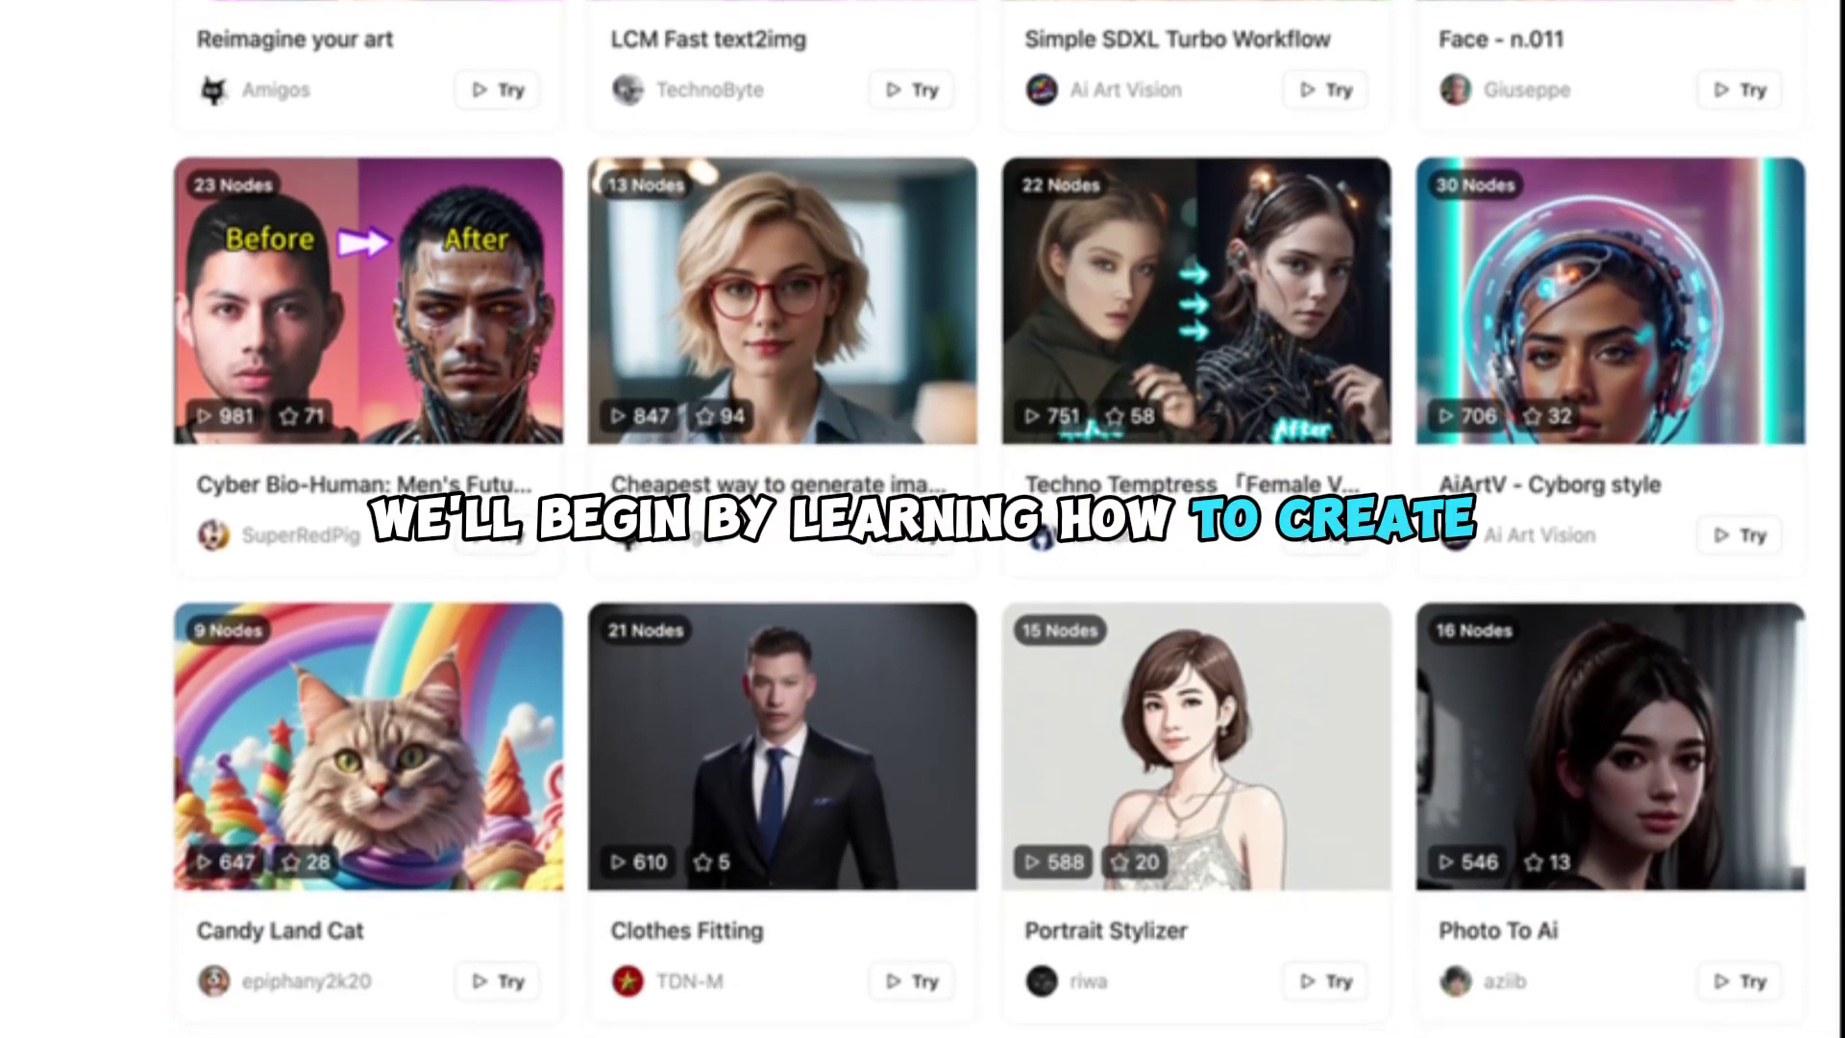
scroll(989, 519, down, 4)
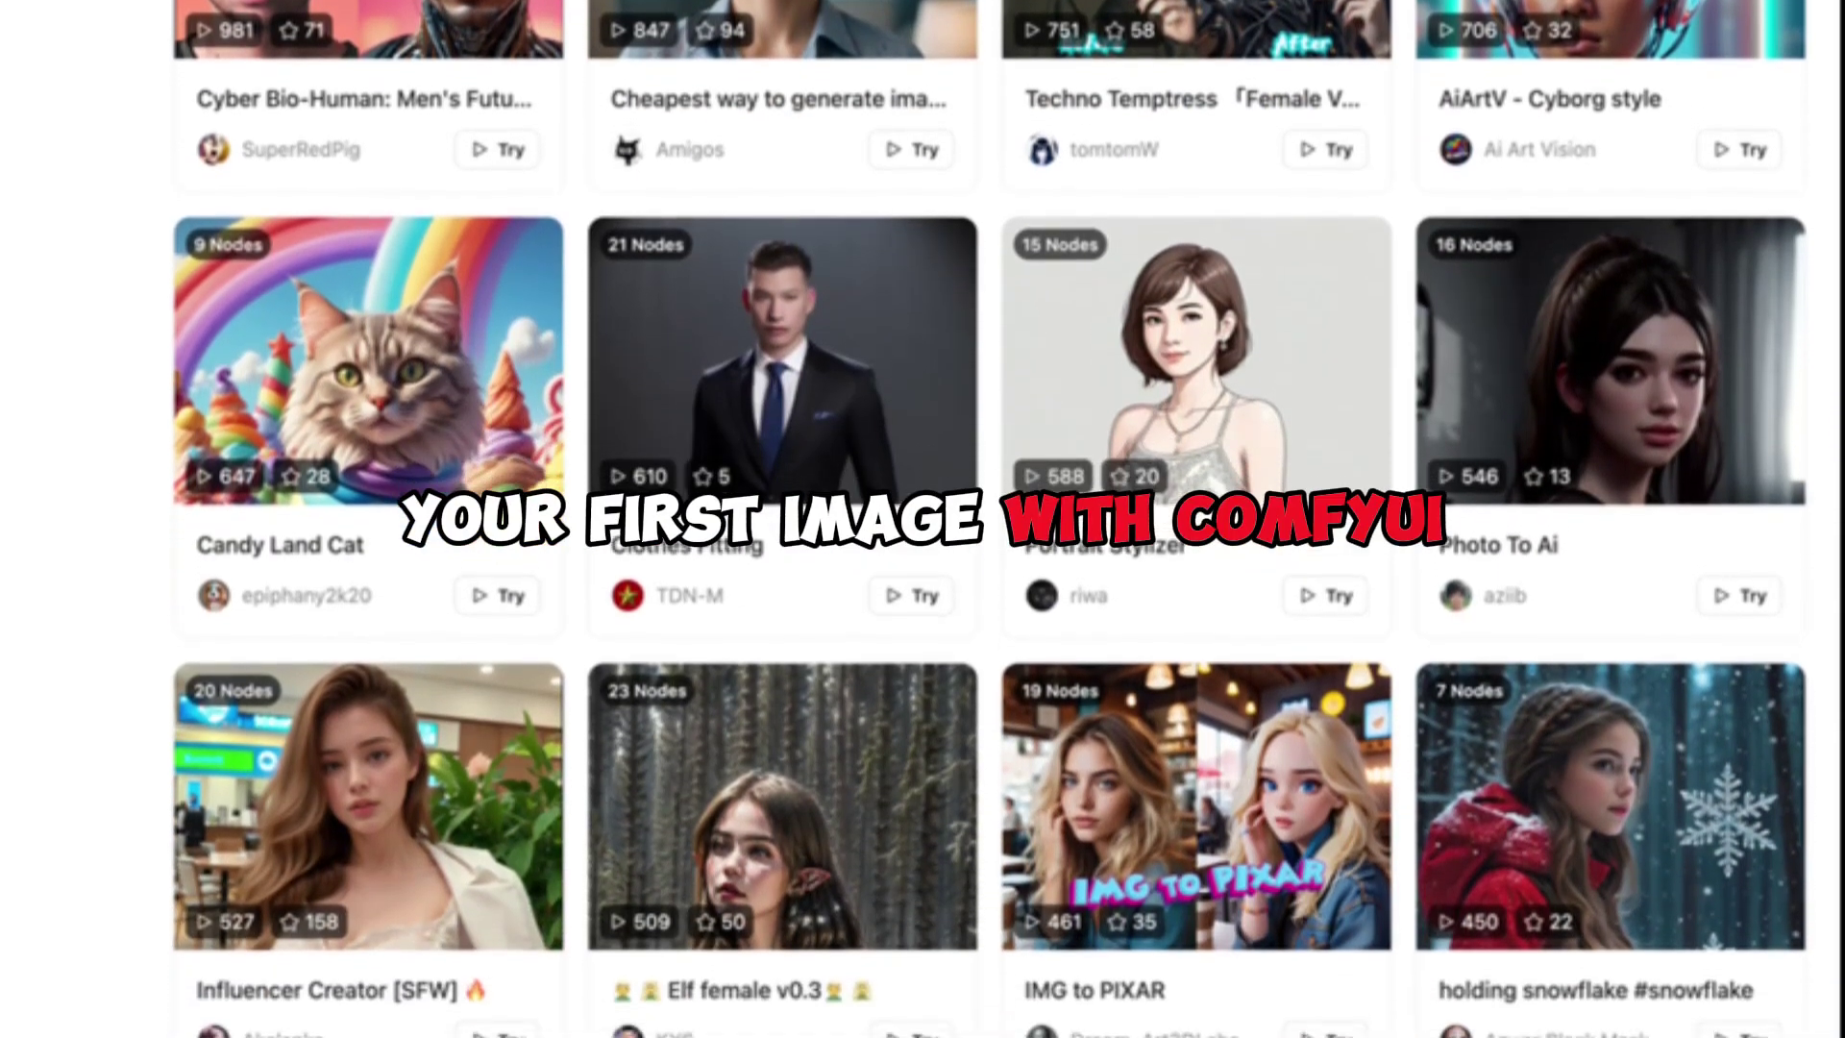
scroll(988, 518, down, 1)
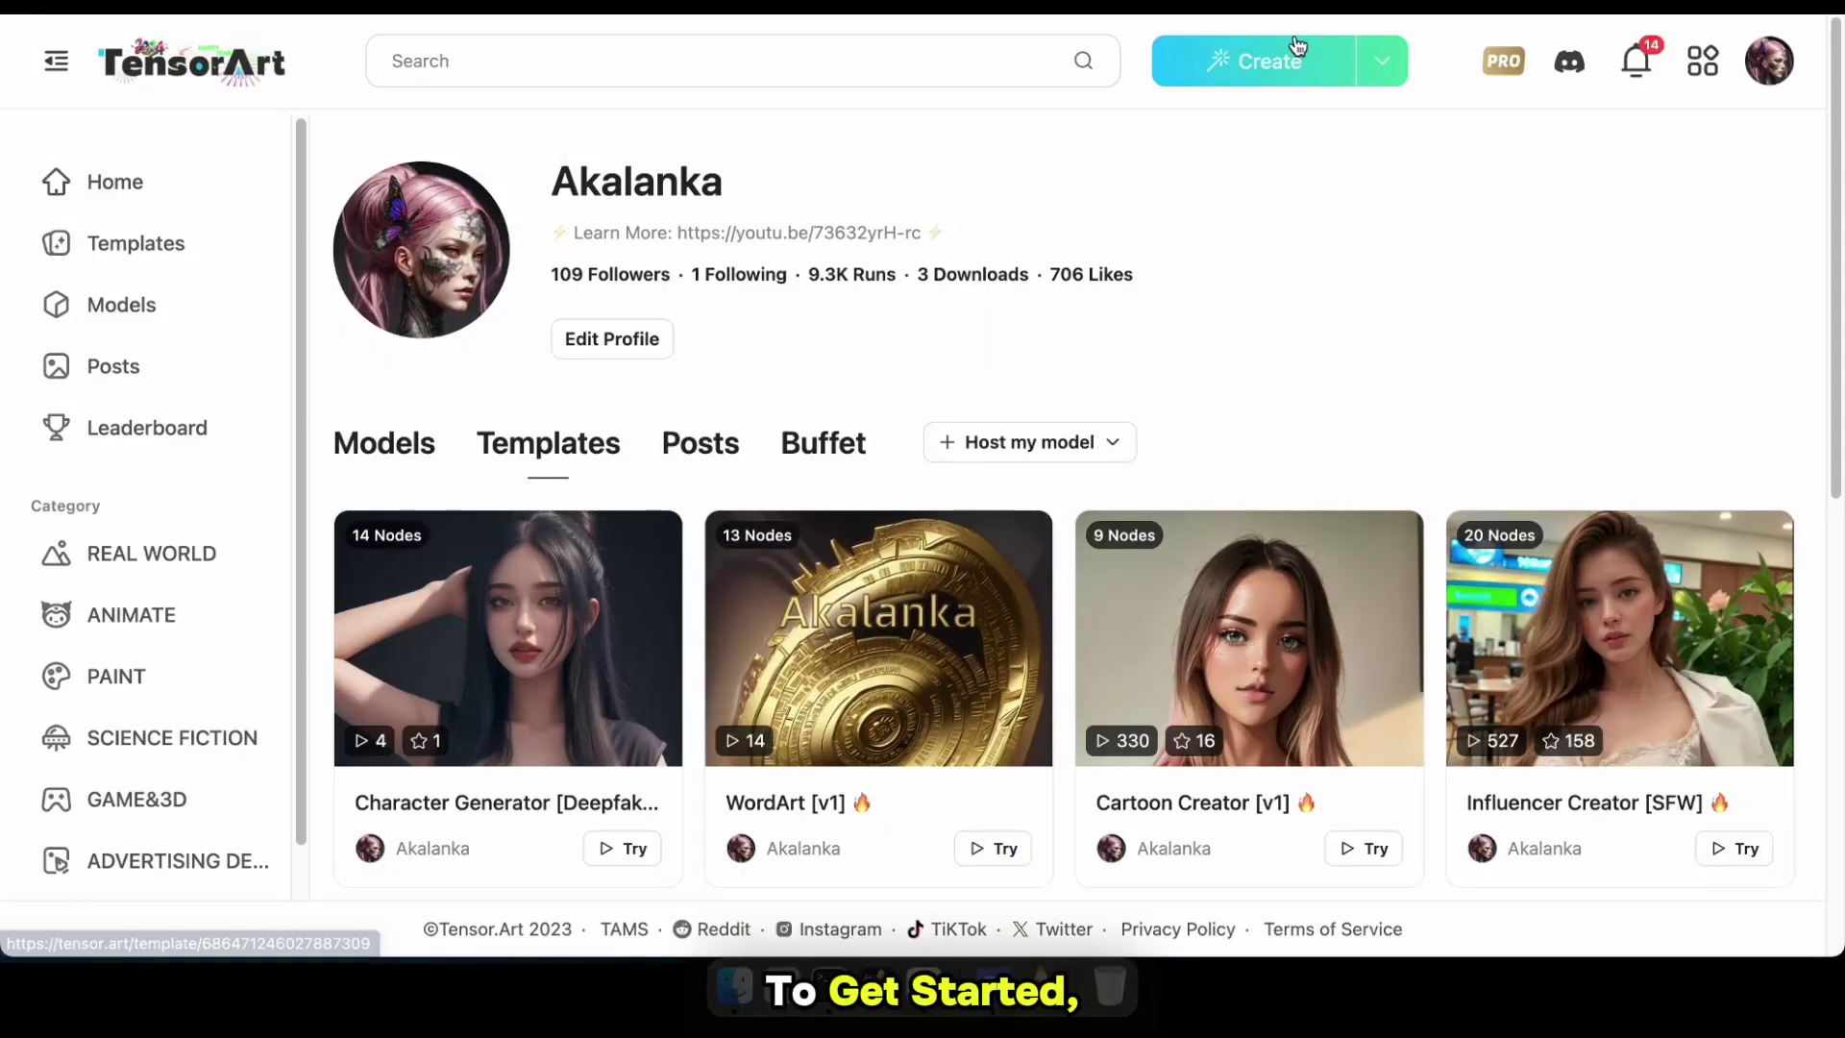
- Create a workflow in Workflow Mode and rename it Image to Cartoon
click(1403, 75)
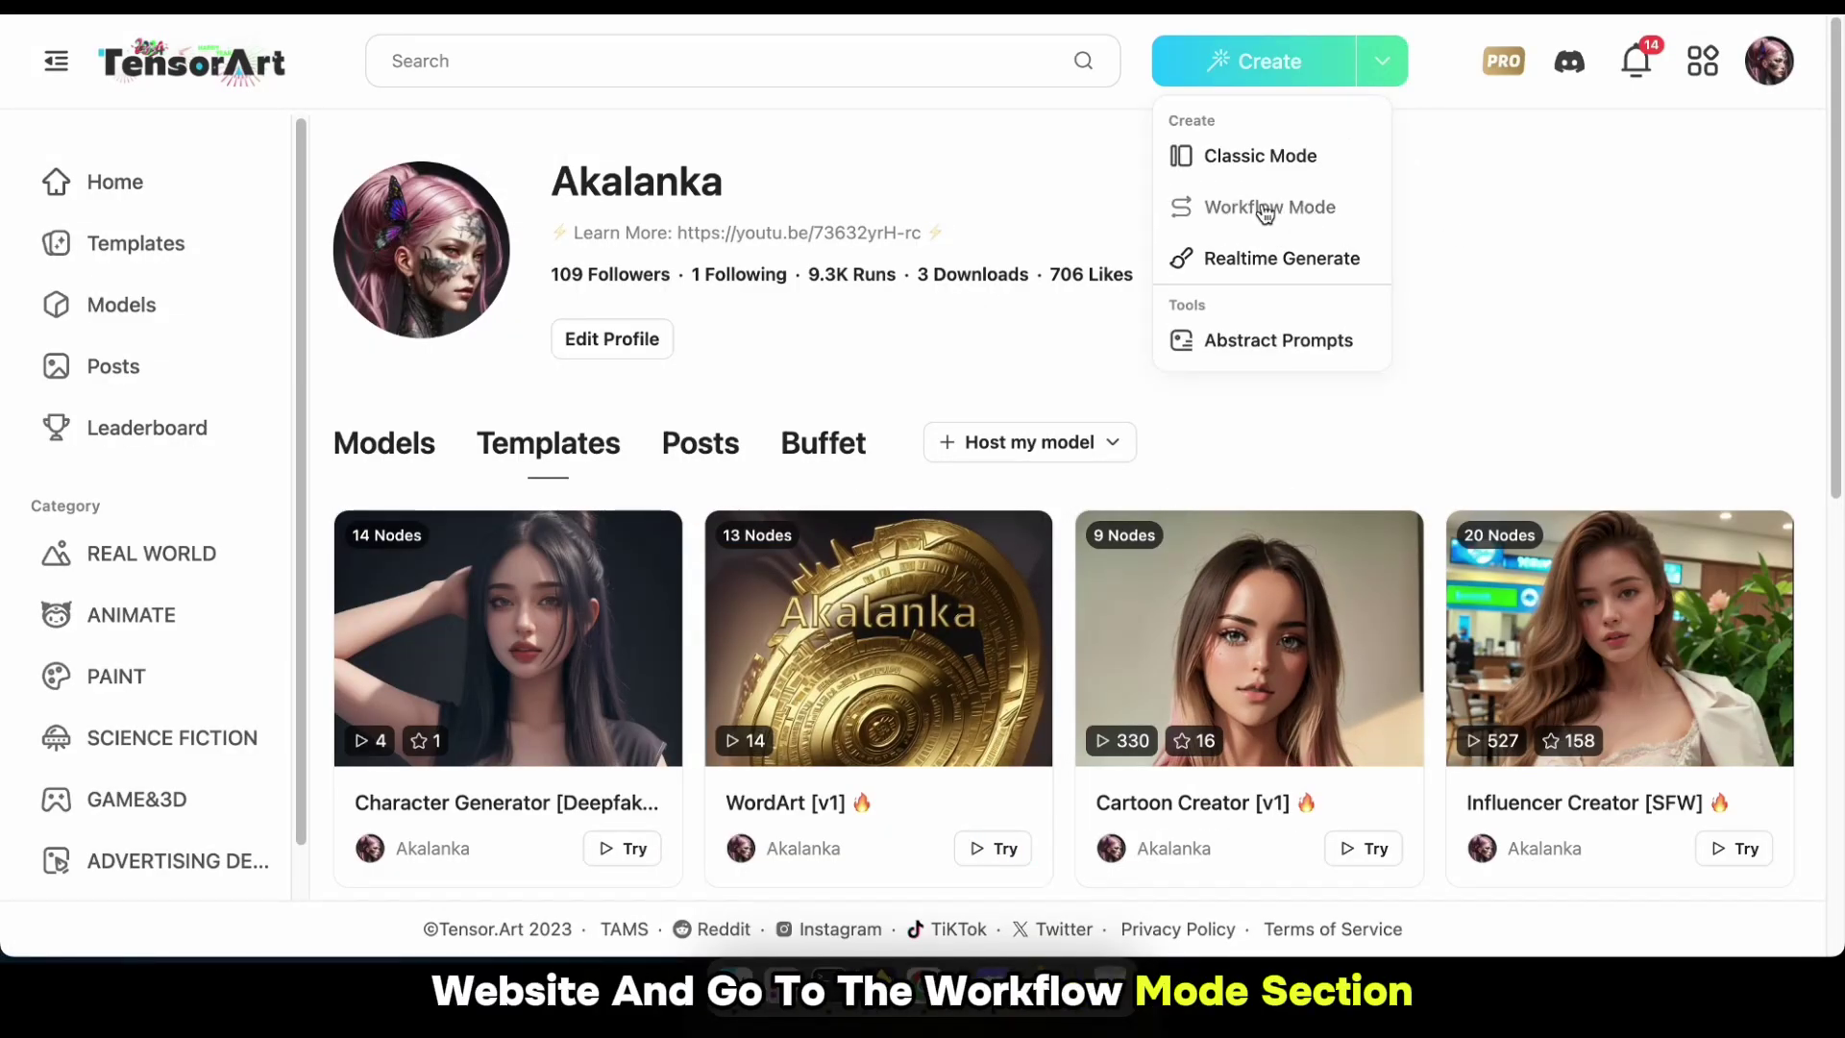
click(1265, 210)
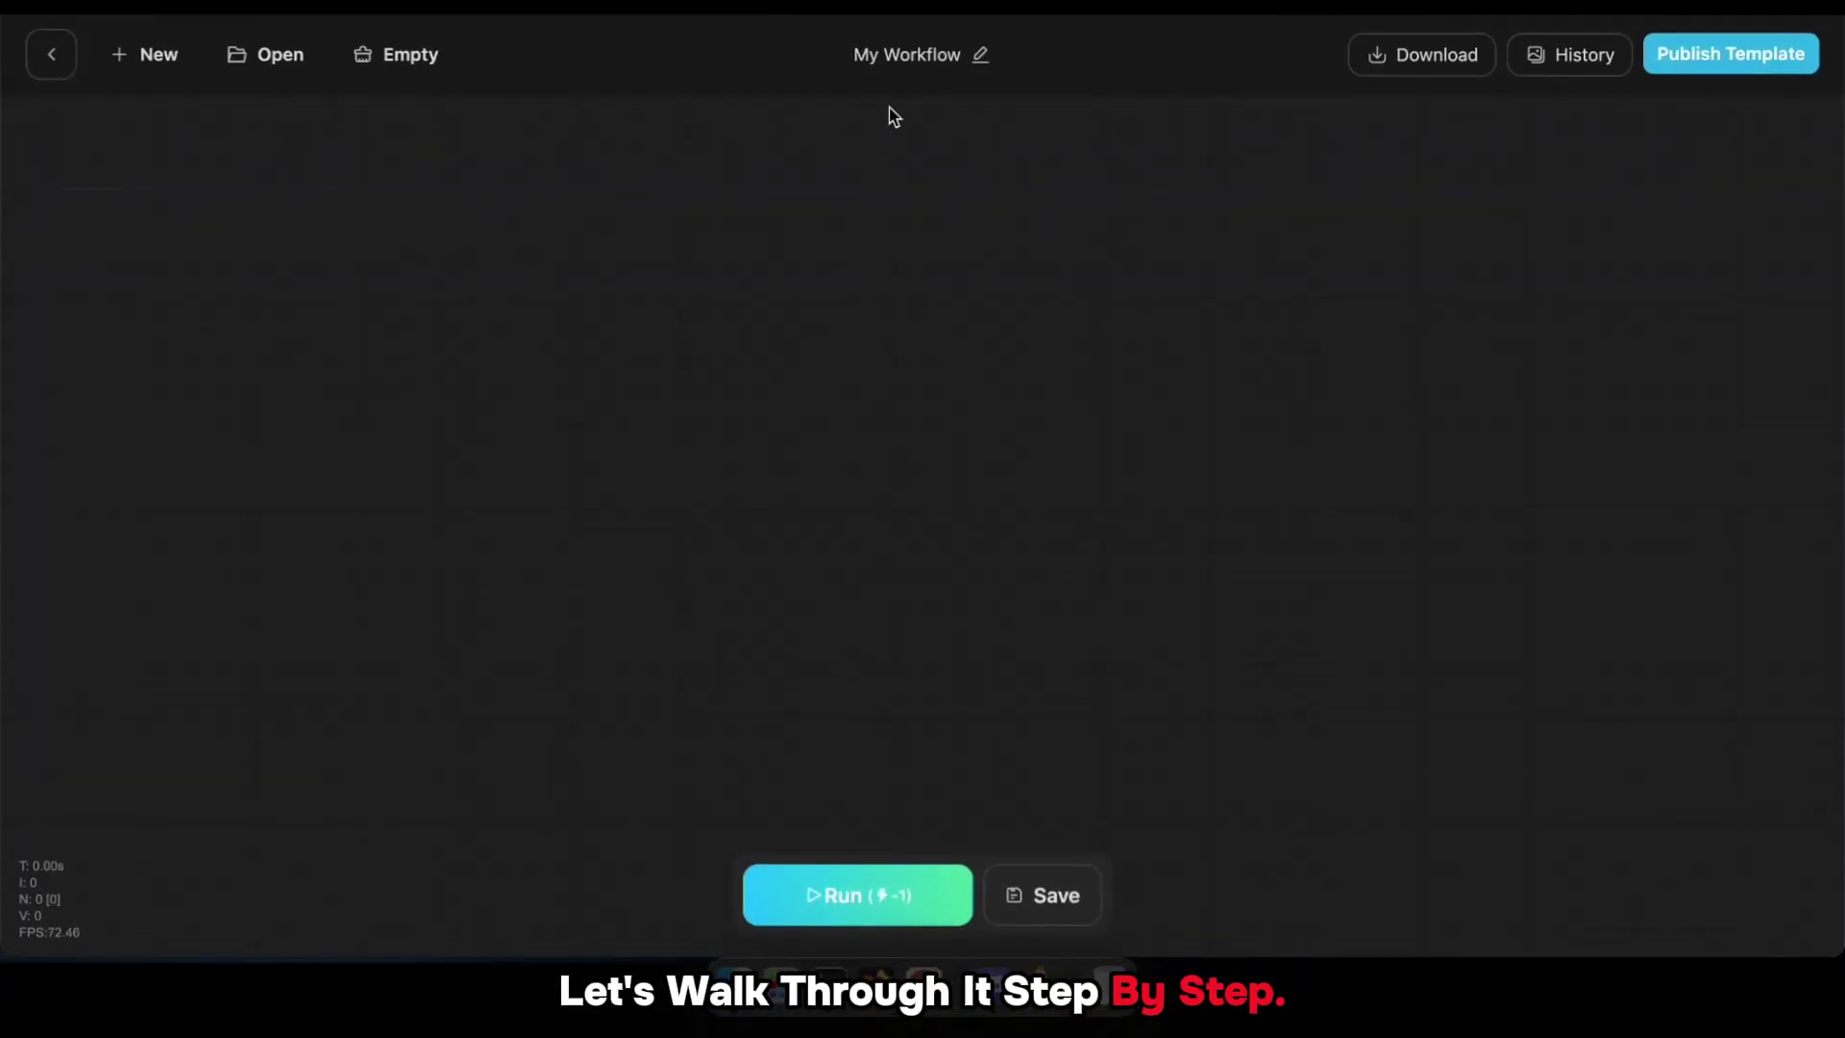
click(914, 67)
drag(939, 120, 742, 148)
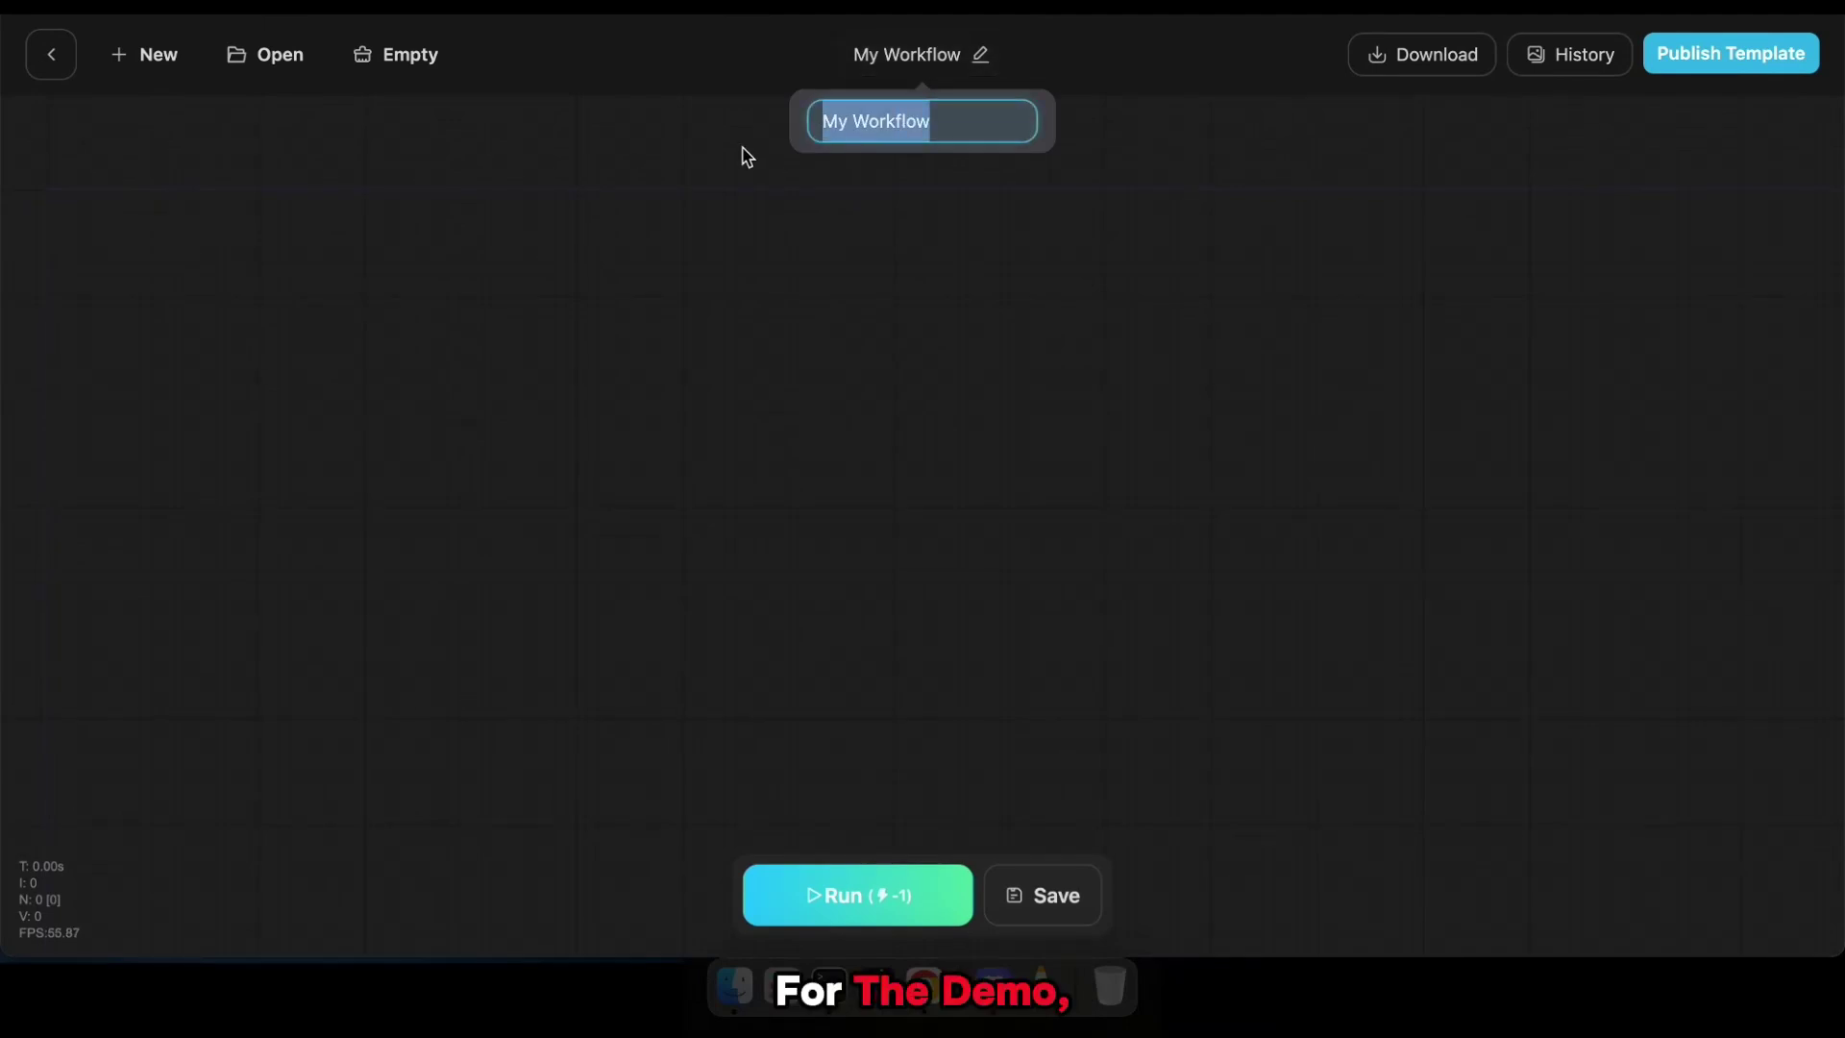
key(BackSpace)
text(Image to Car)
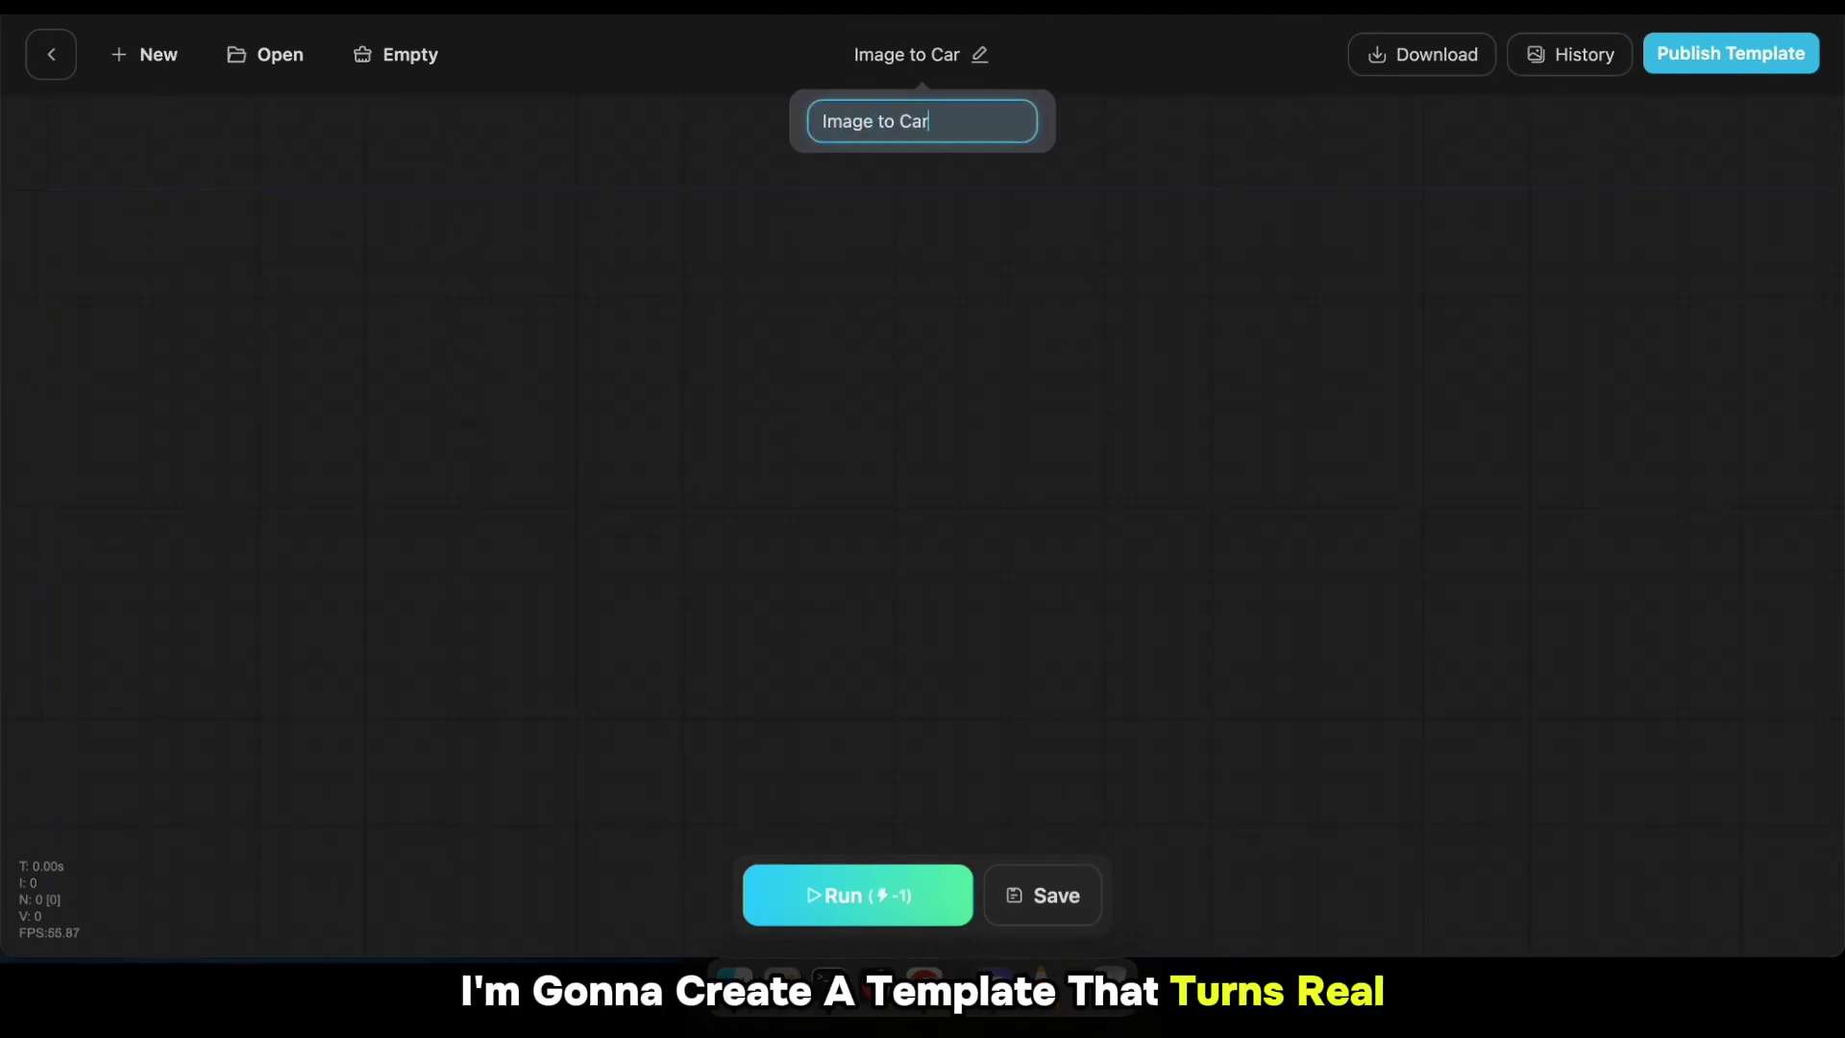
text(toon)
click(1104, 307)
click(984, 132)
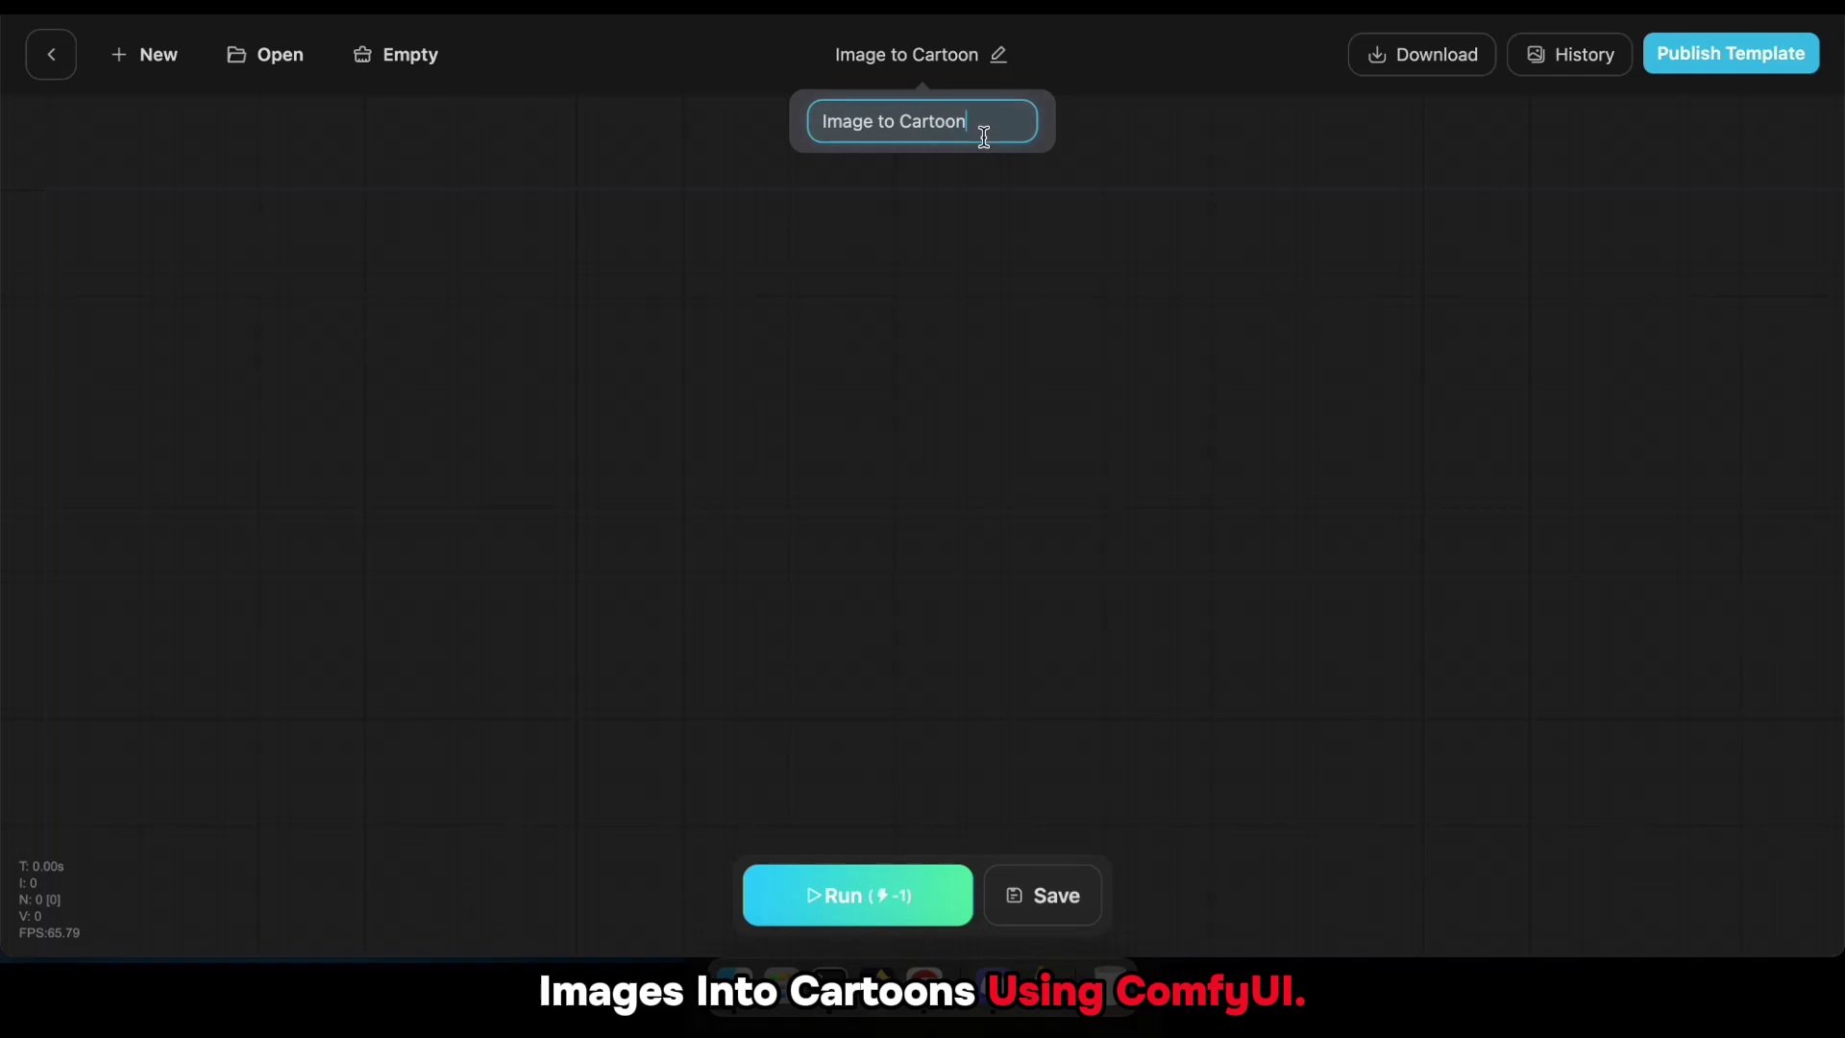
click(983, 304)
right_click(638, 378)
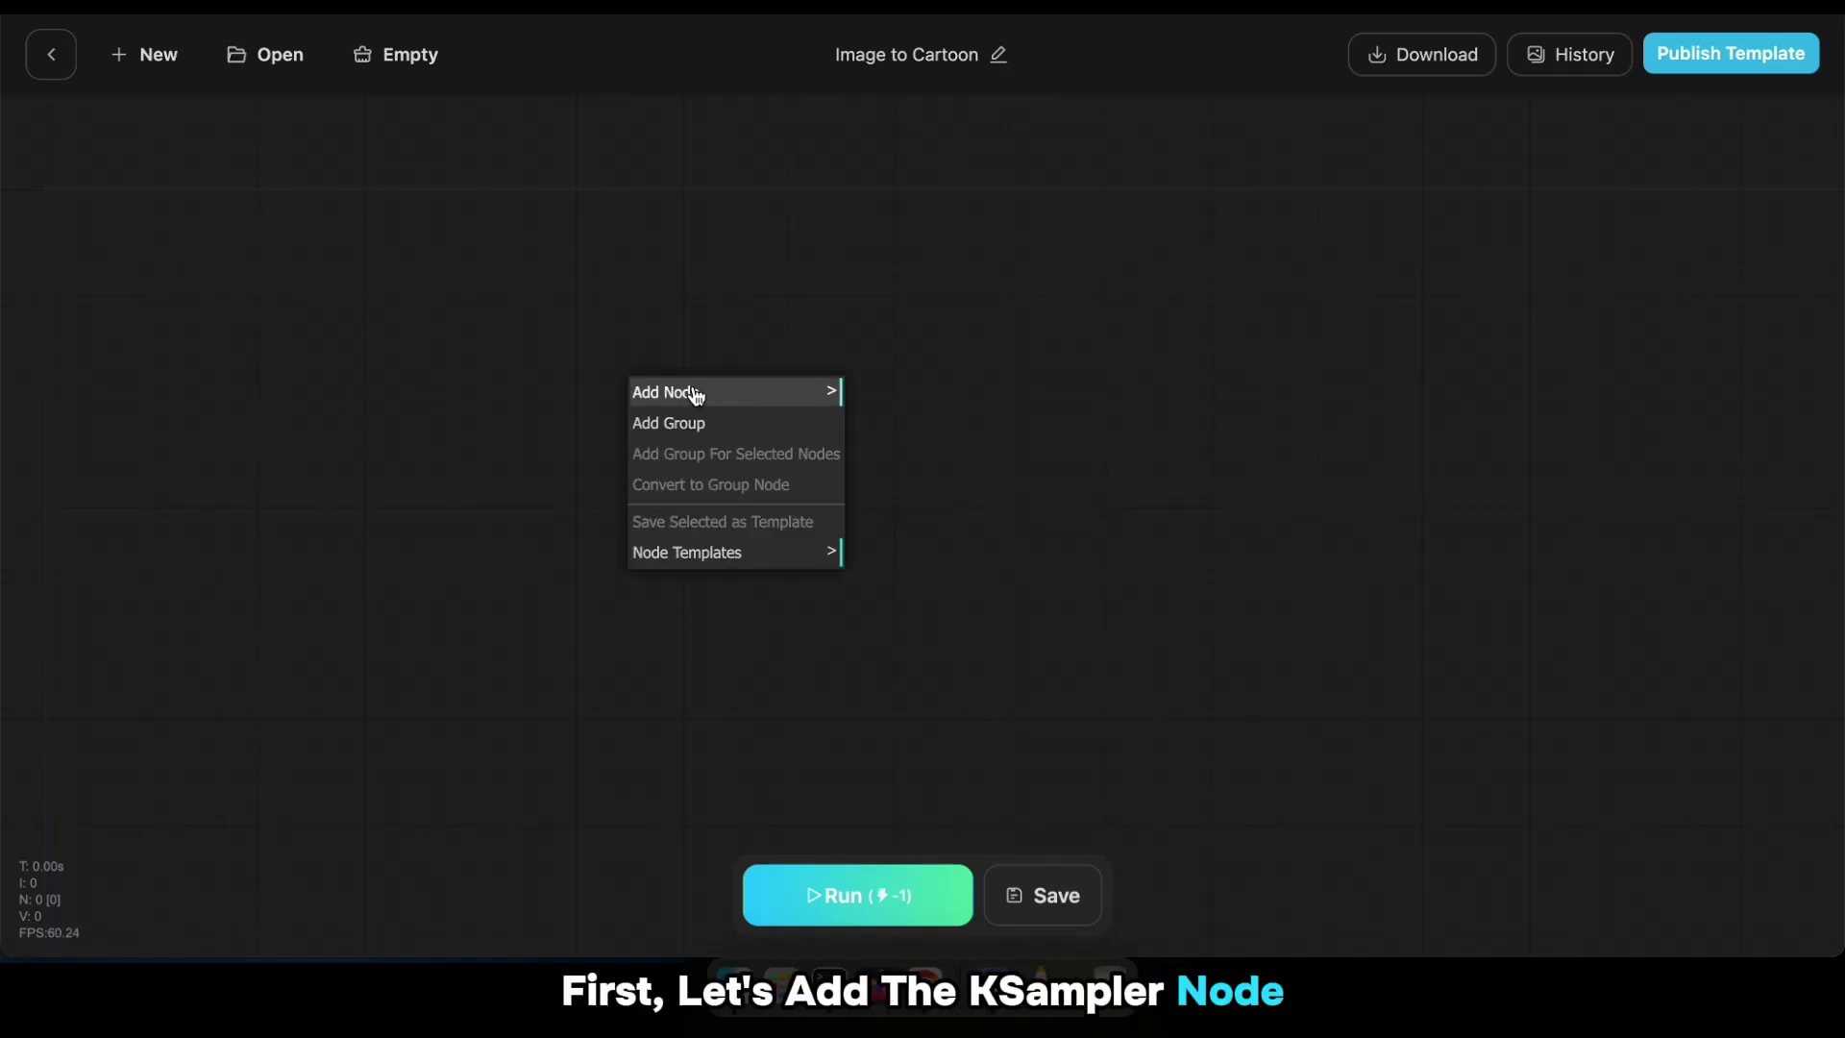
click(692, 392)
click(568, 348)
double_click(611, 421)
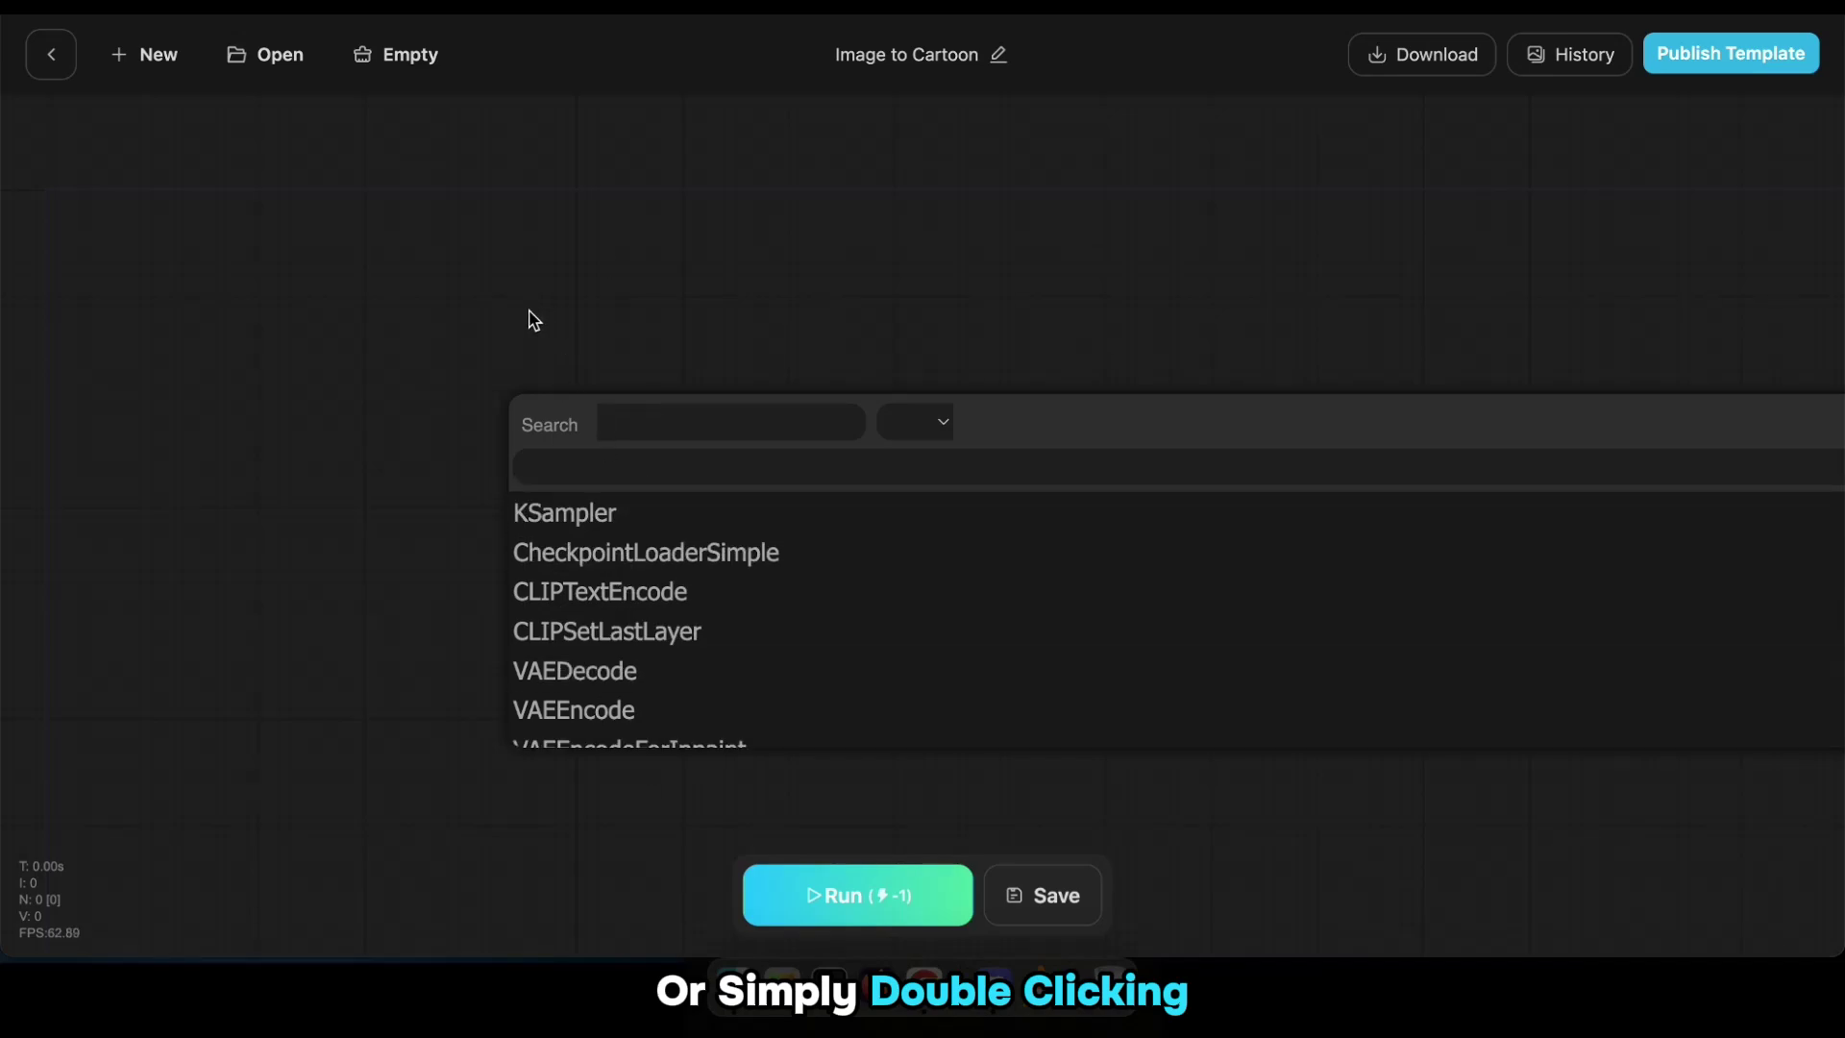
- Add a KSampler sampling node and place it toward the right side of the canvas
right_click(418, 378)
click(574, 383)
scroll(721, 192, up, 5)
click(746, 220)
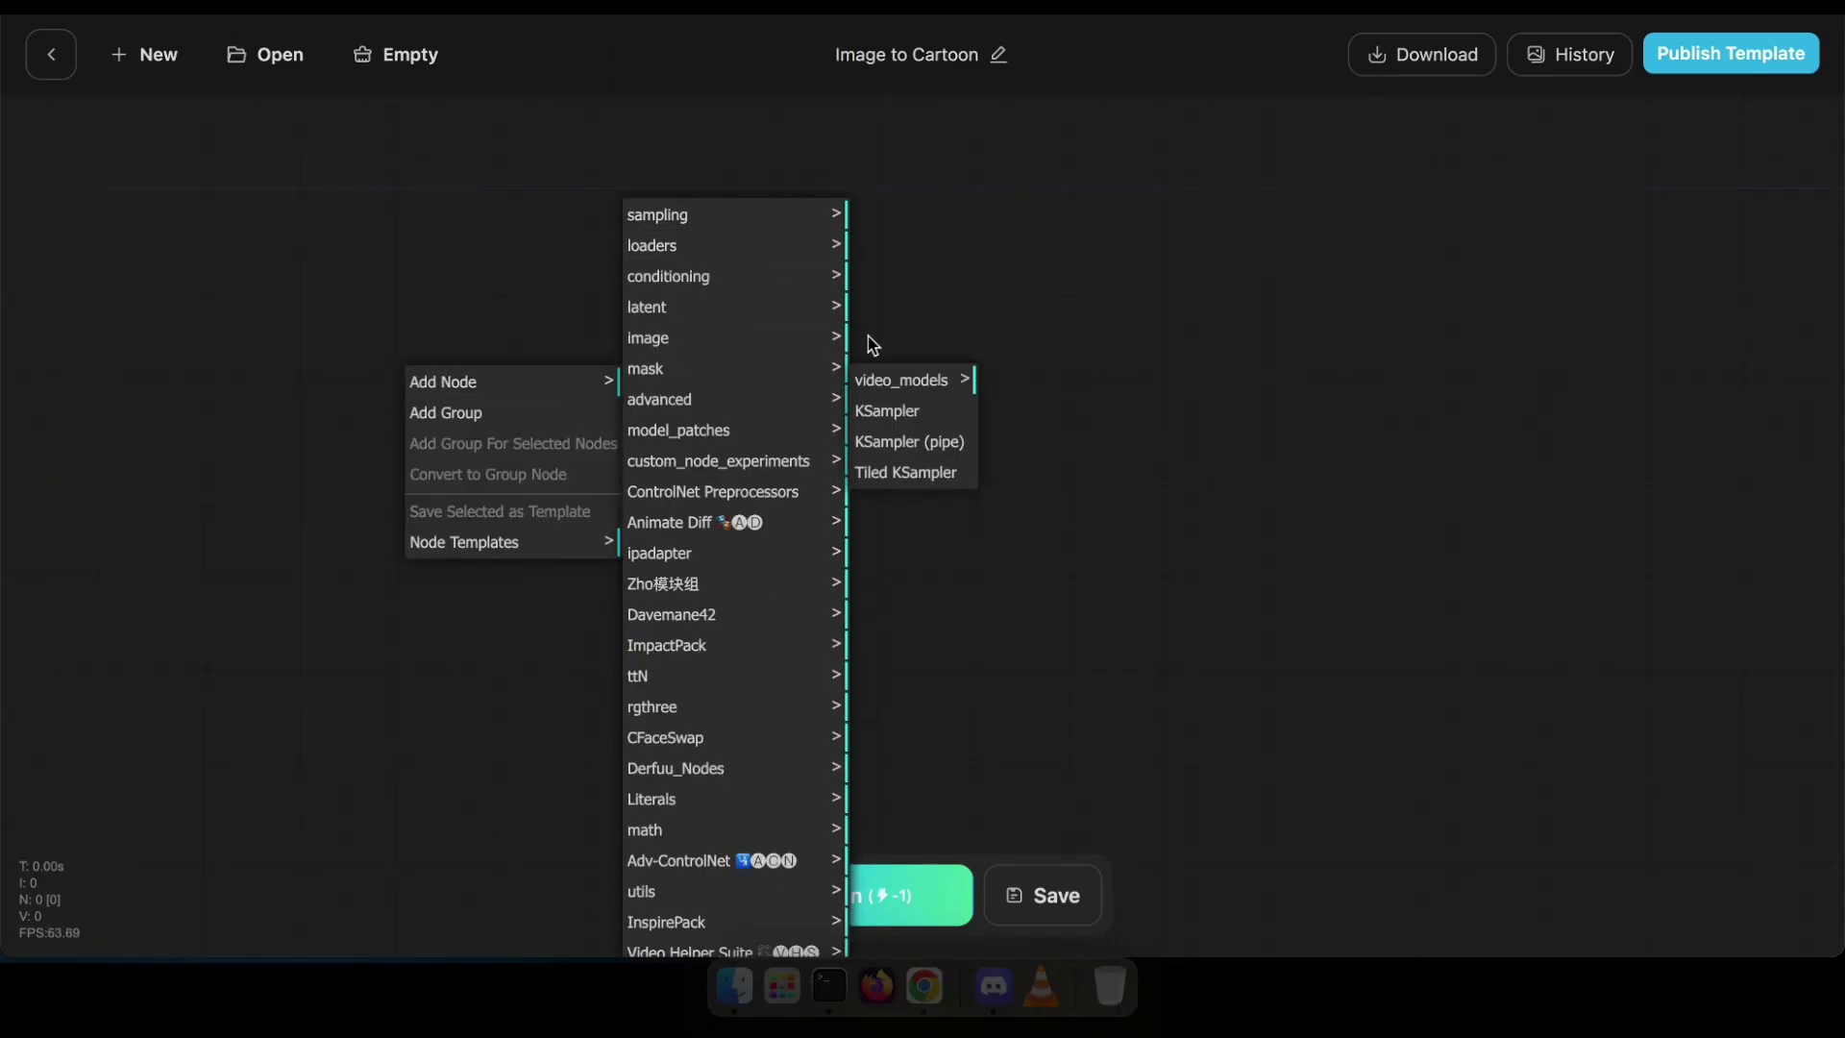
click(889, 412)
drag(563, 355, 1310, 335)
- Add a Load Checkpoint node and place it well to the left of the KSampler
right_click(663, 341)
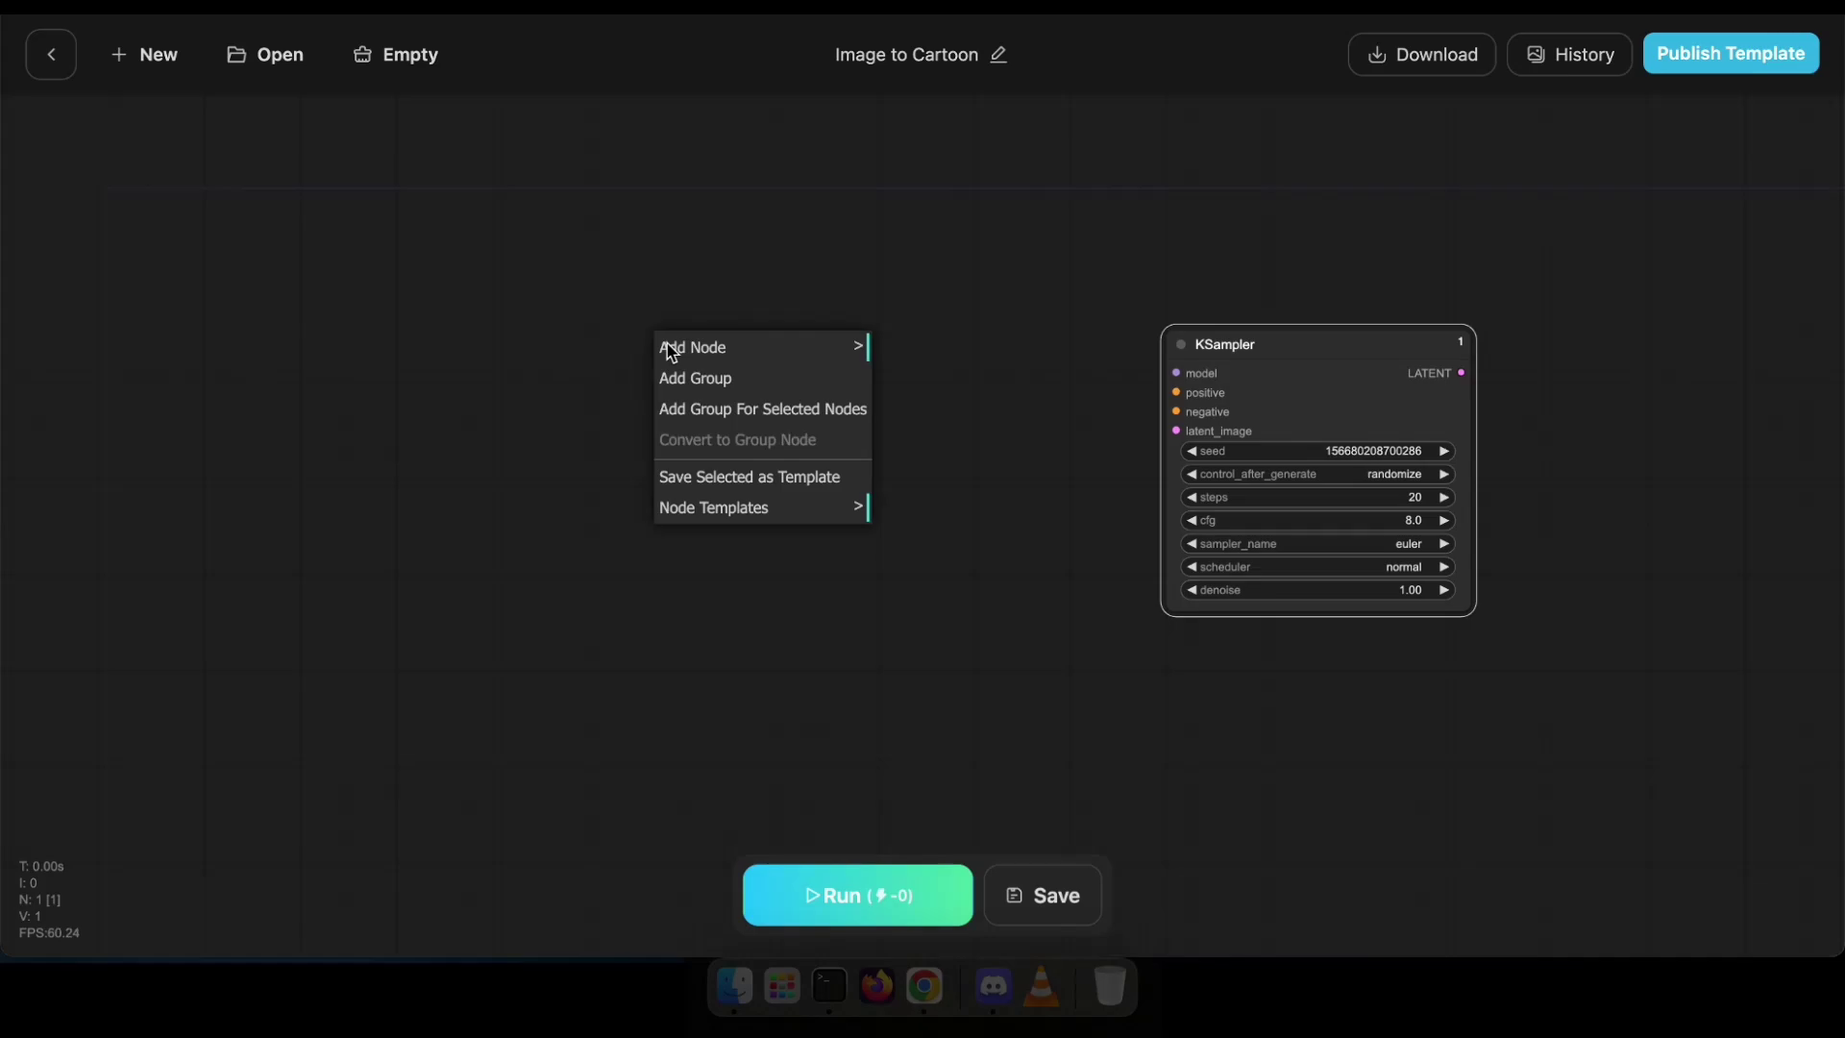
click(711, 348)
scroll(920, 180, down, 1)
scroll(919, 181, up, 5)
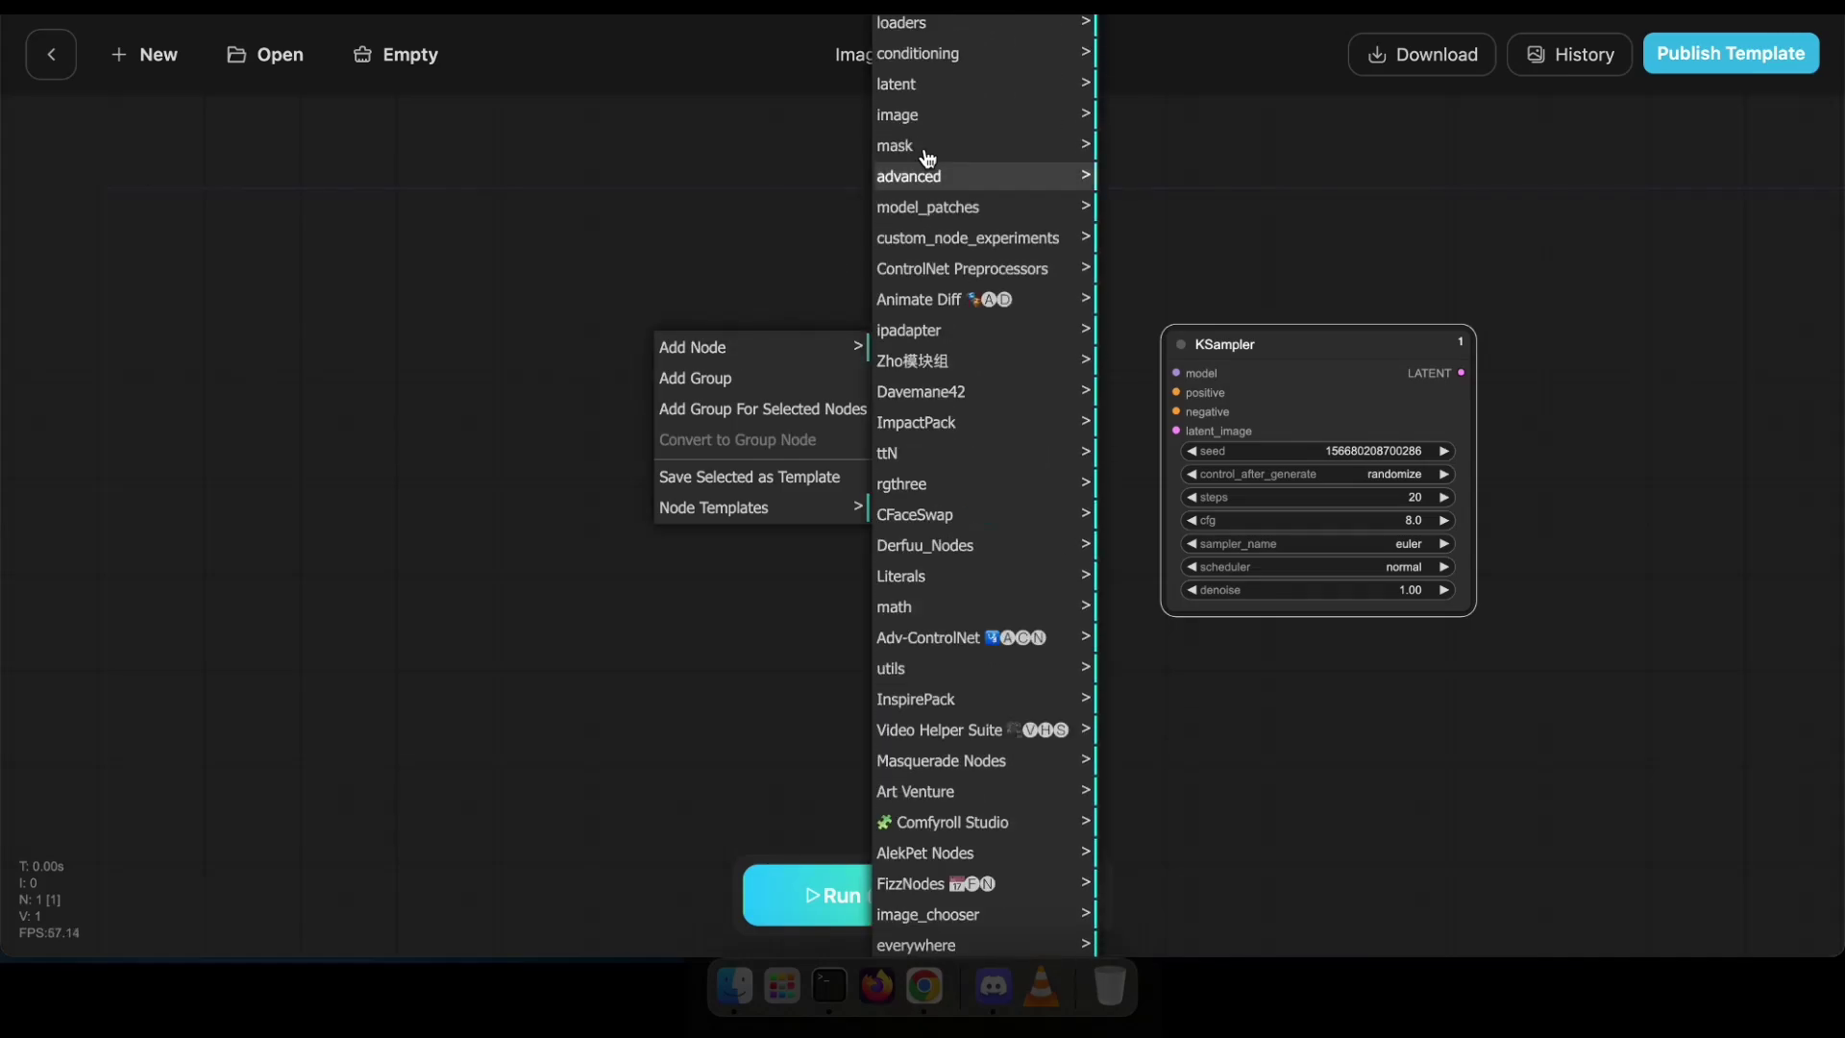
click(932, 170)
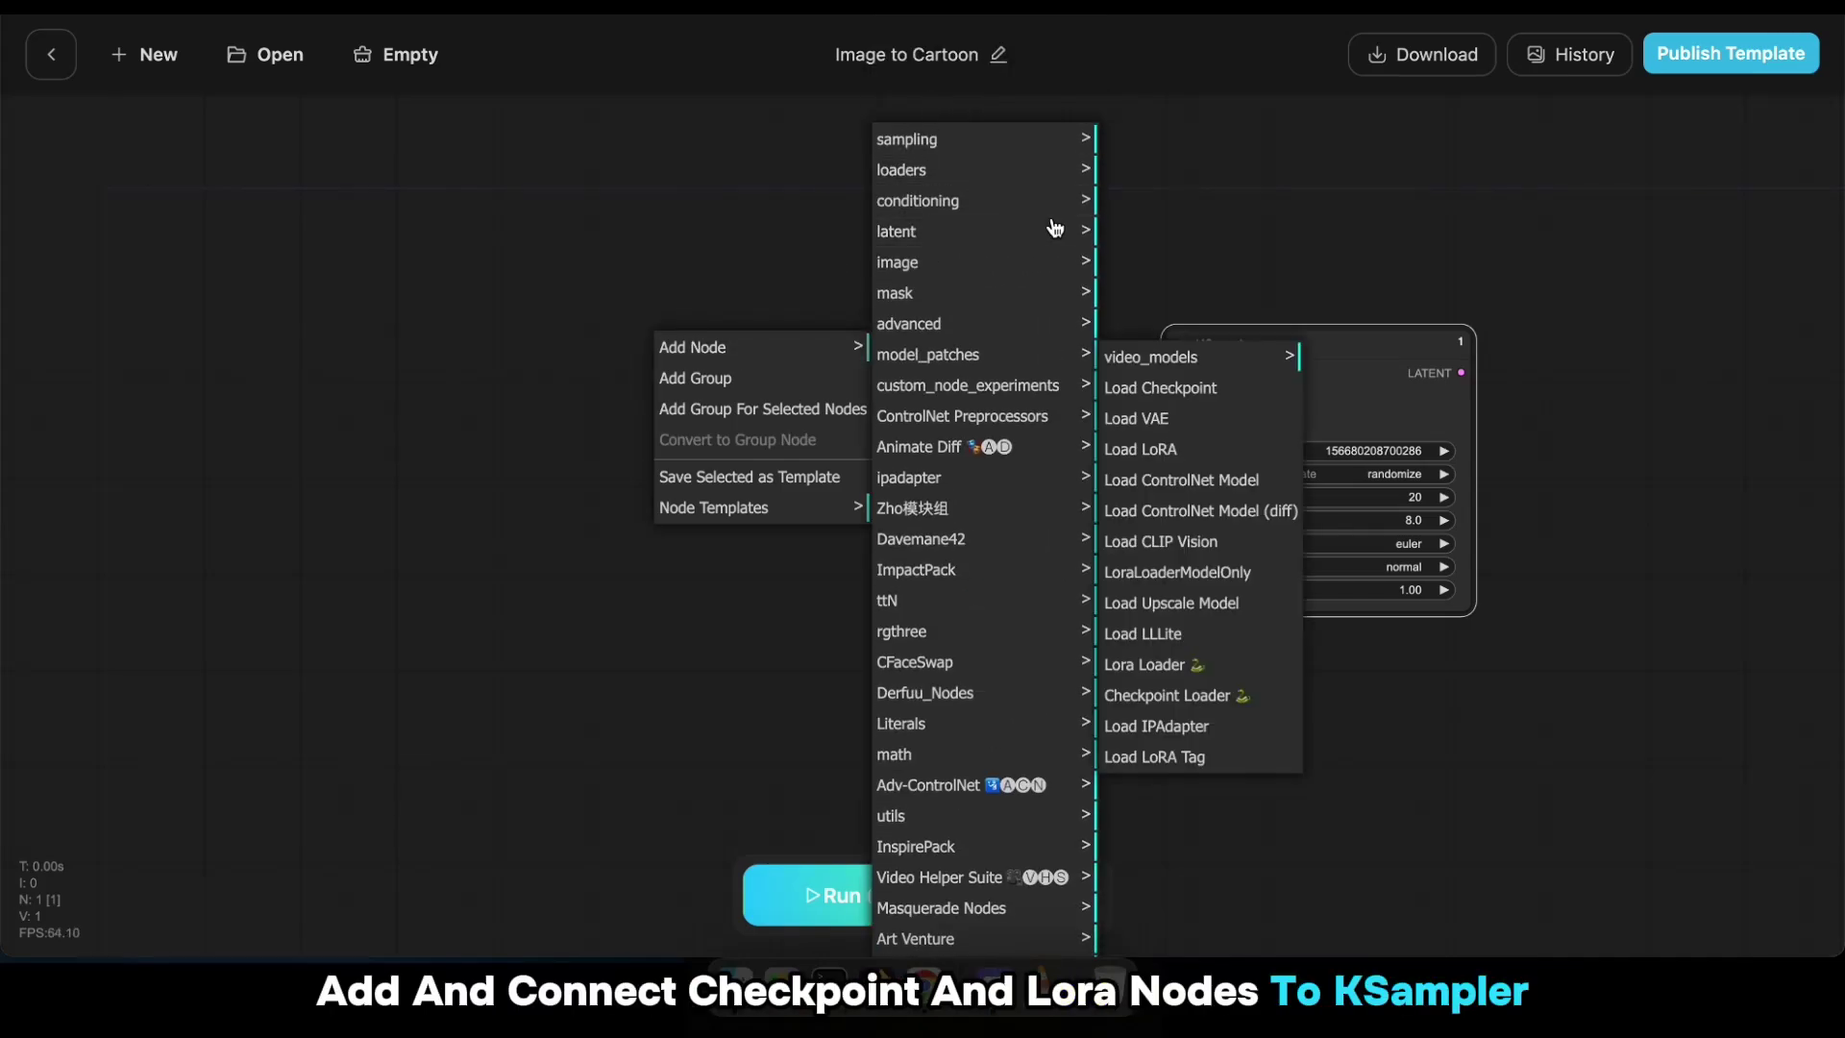
click(1162, 386)
drag(791, 319, 390, 233)
- Add a Load LoRA node on the KSampler's model input and feed it the checkpoint's MODEL output
drag(1181, 374, 789, 242)
click(879, 415)
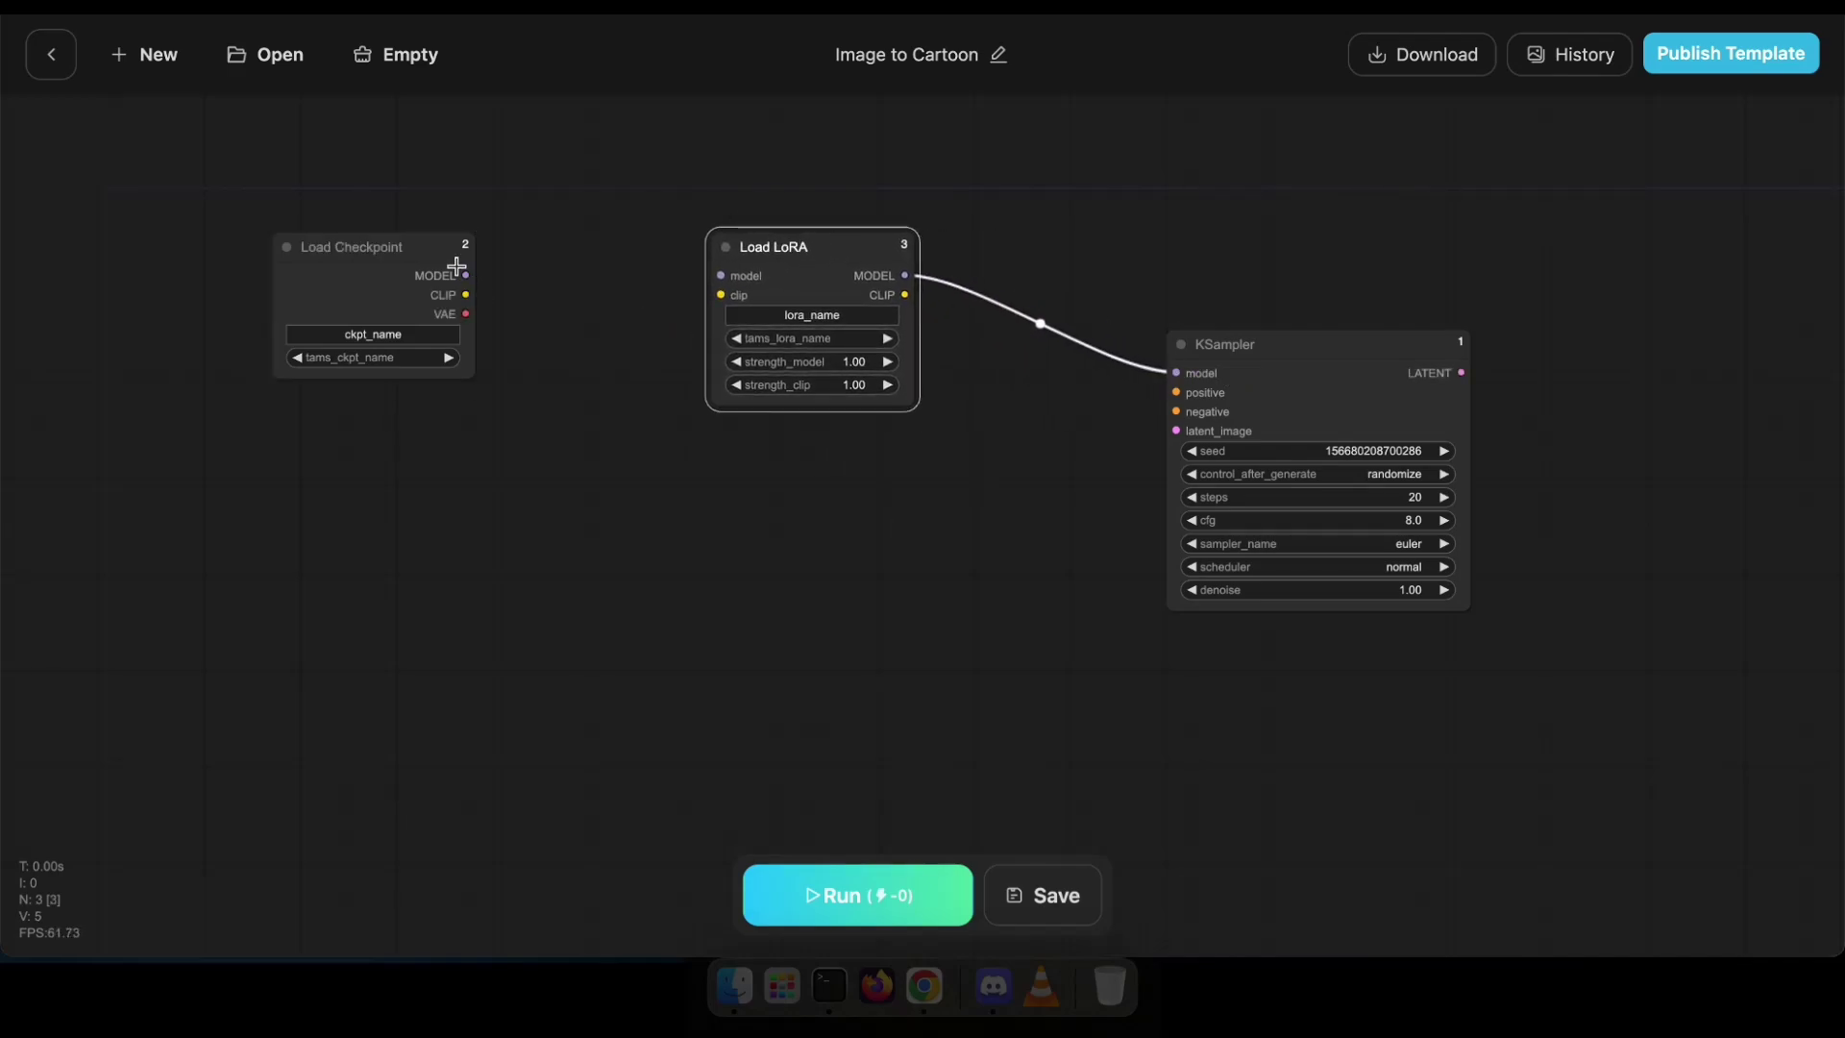
drag(465, 276, 722, 275)
drag(796, 247, 867, 191)
- Add a VAE Encode node from the checkpoint's VAE output and place it below Load LoRA
drag(465, 314, 718, 488)
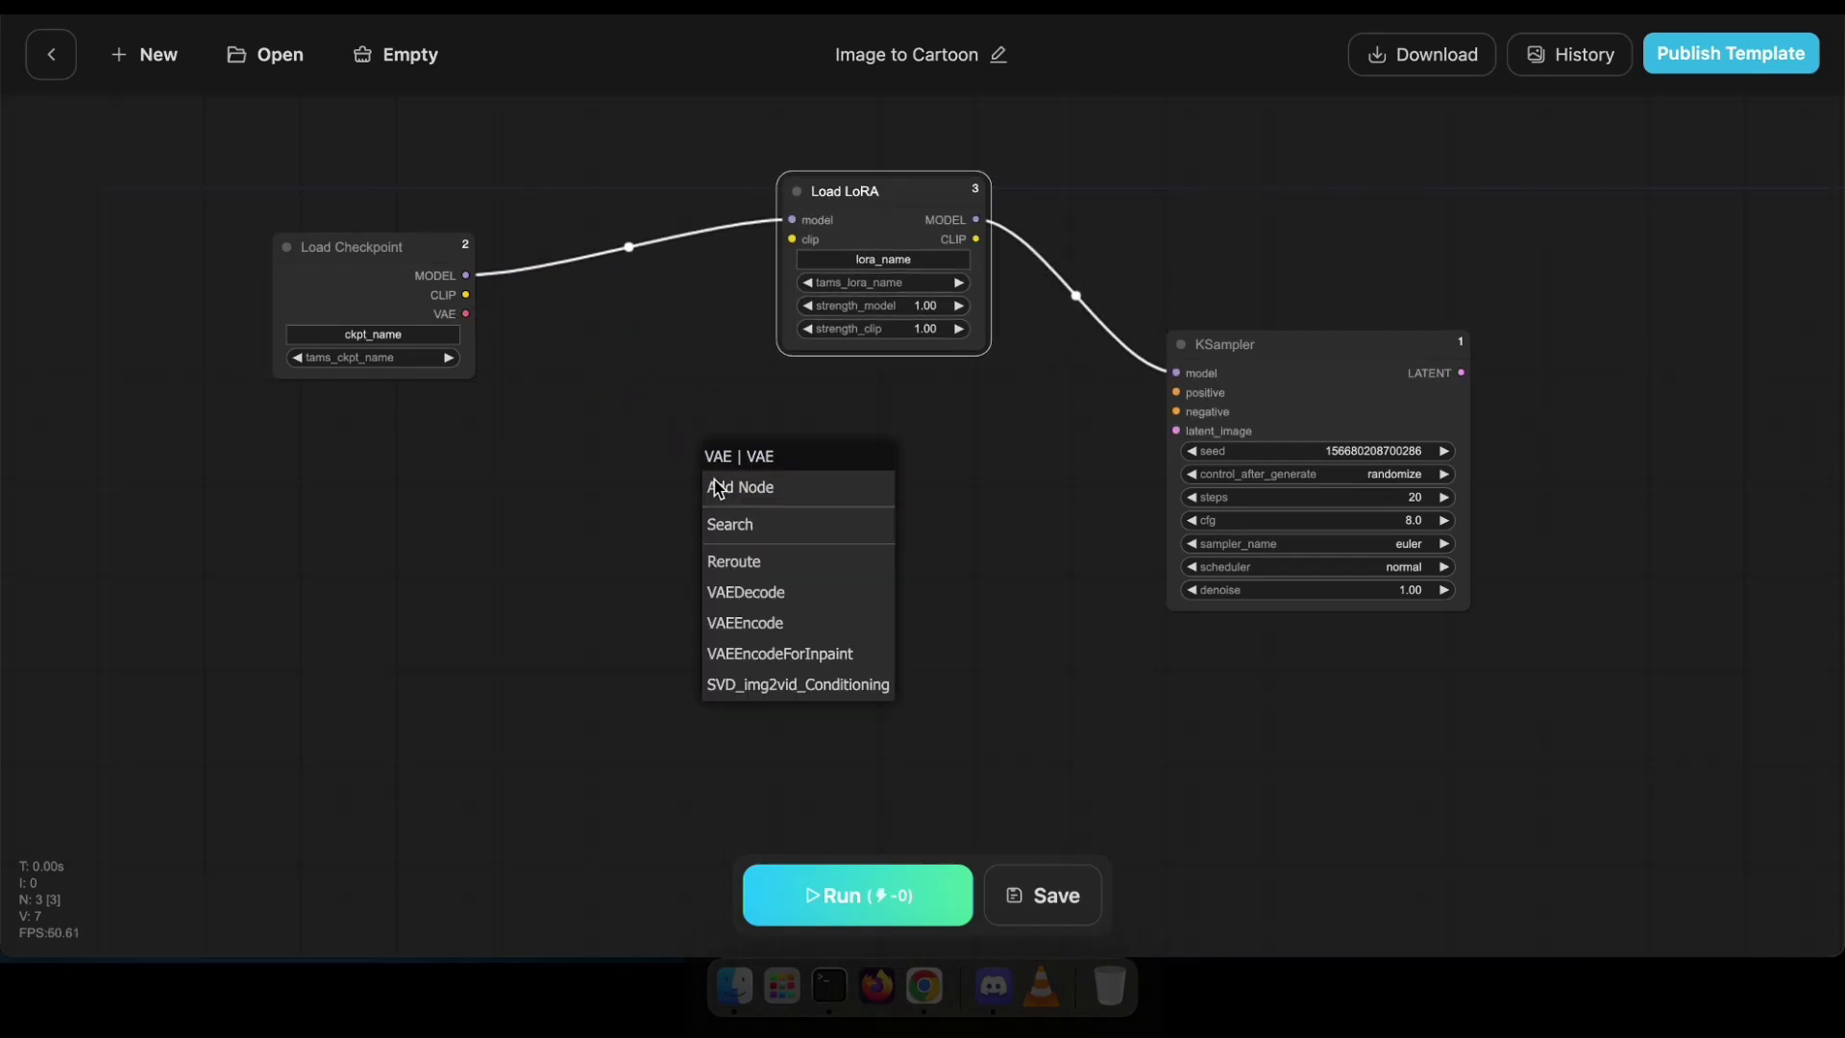
click(741, 622)
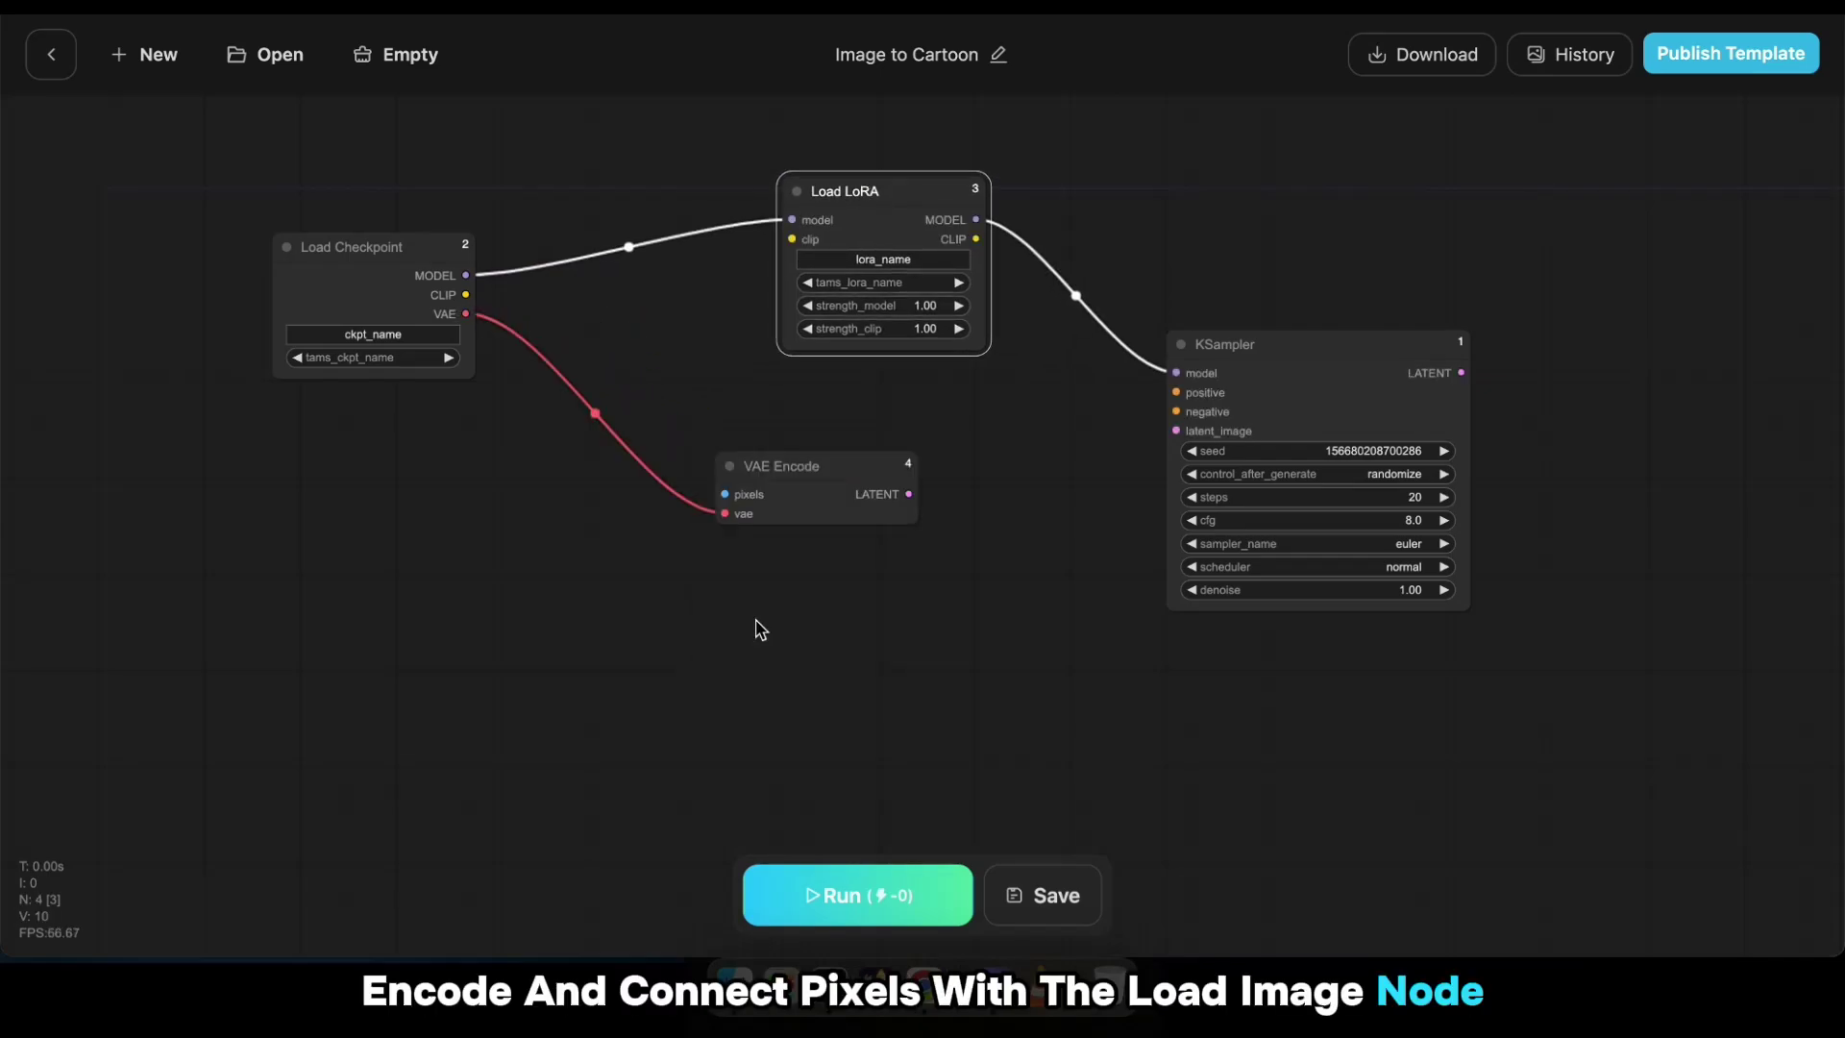
drag(767, 468, 838, 452)
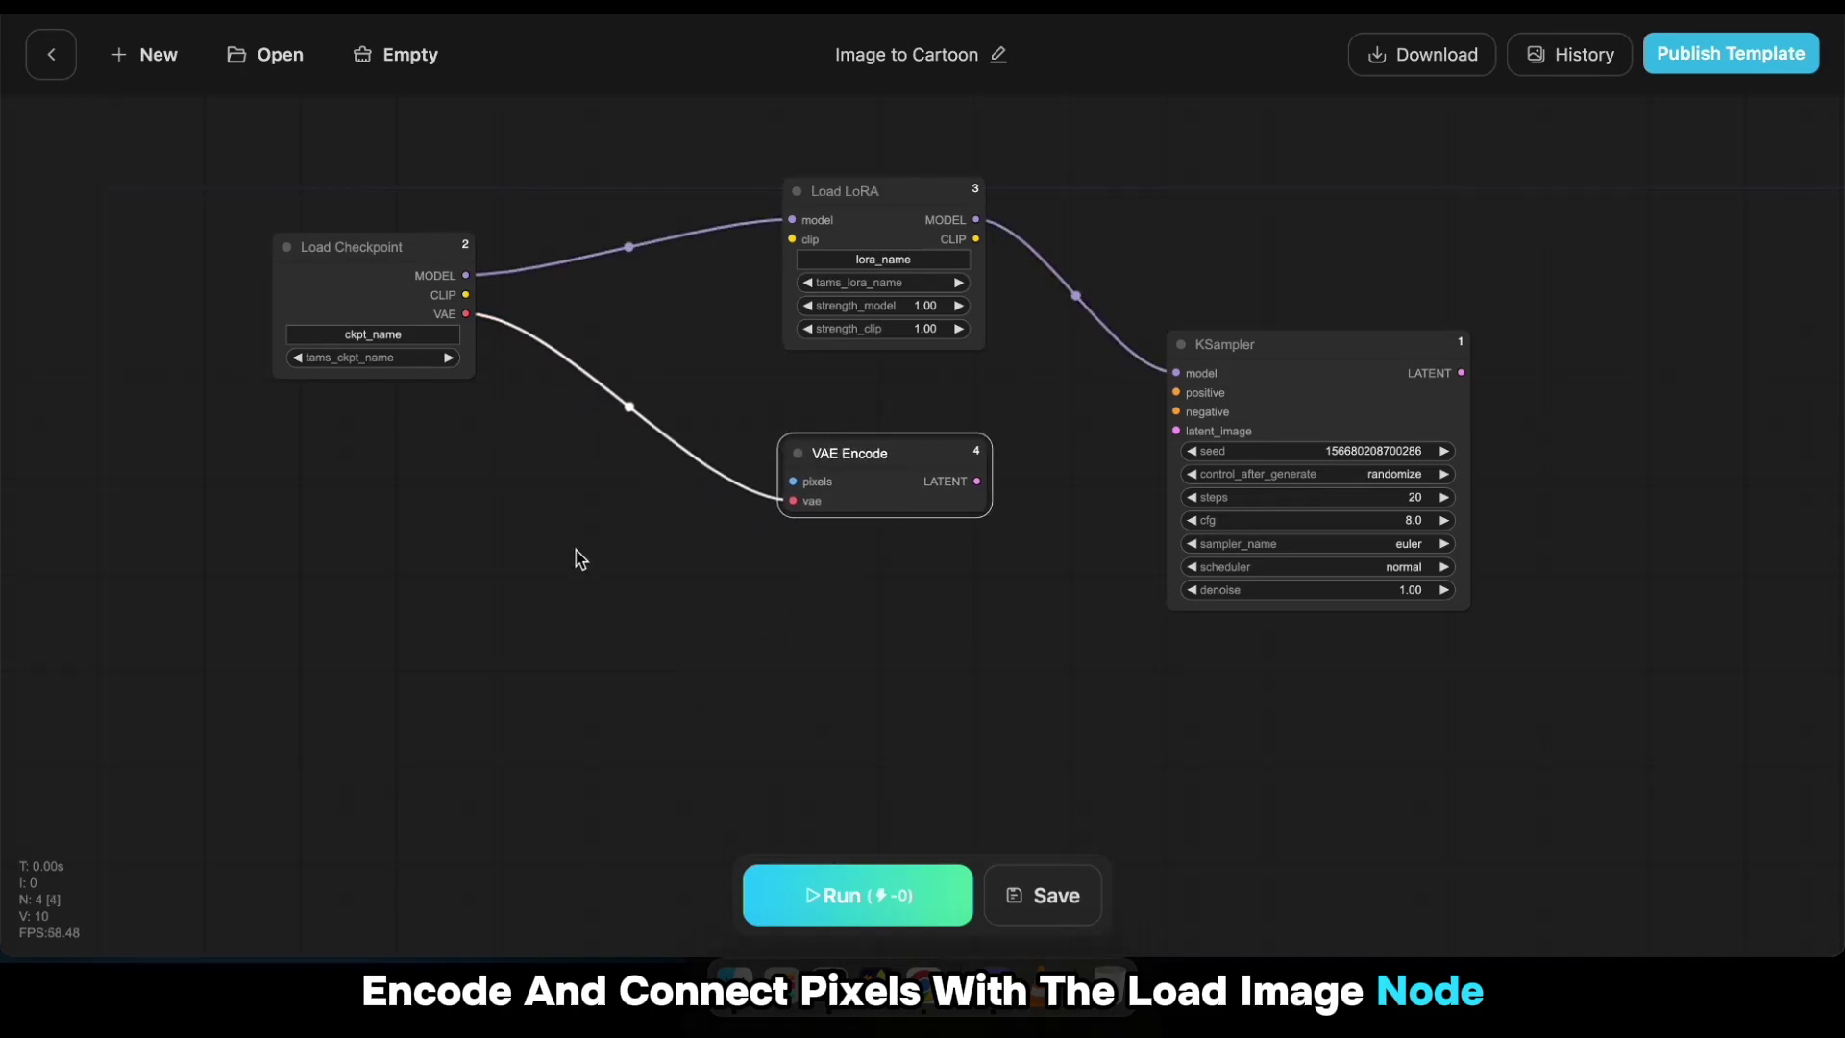
- Add a Load Image node linked to VAE Encode's pixels, and connect VAE Encode's LATENT to the KSampler's latent_image
right_click(465, 553)
click(517, 560)
scroll(753, 203, up, 5)
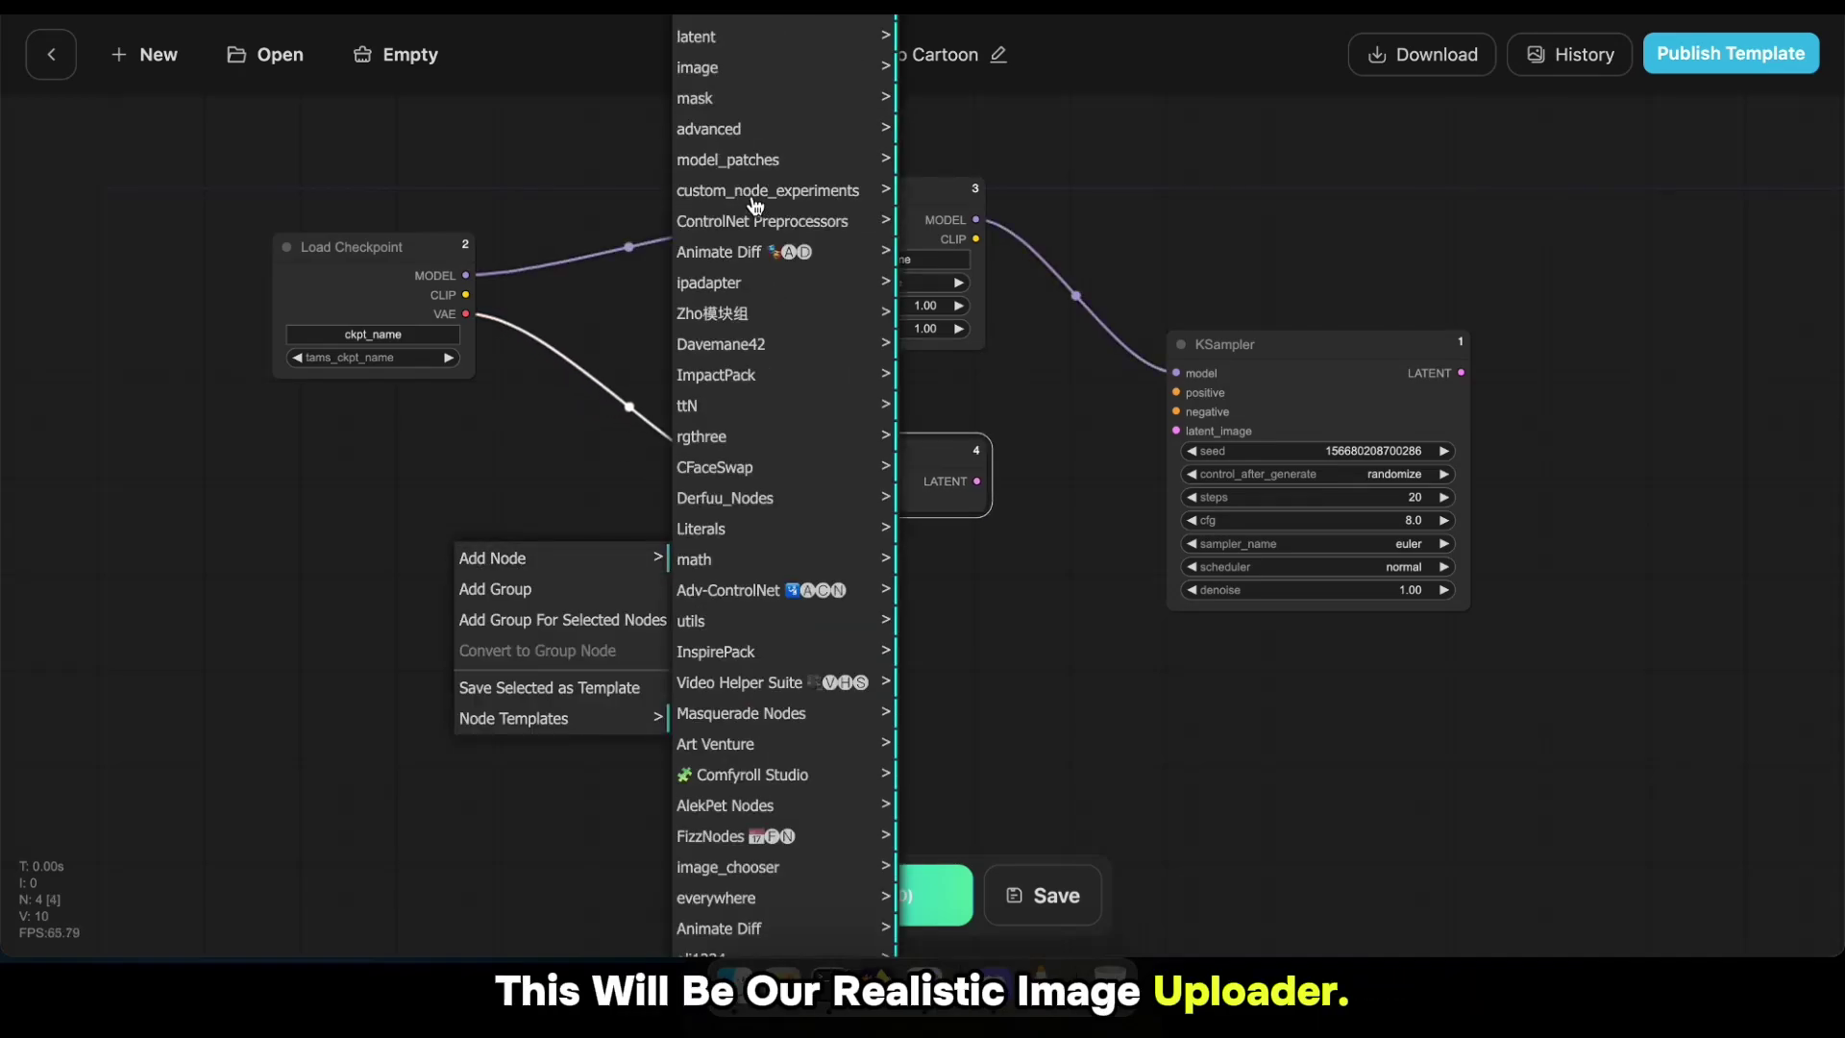
click(753, 94)
click(951, 681)
drag(490, 518, 794, 480)
drag(960, 453, 1178, 429)
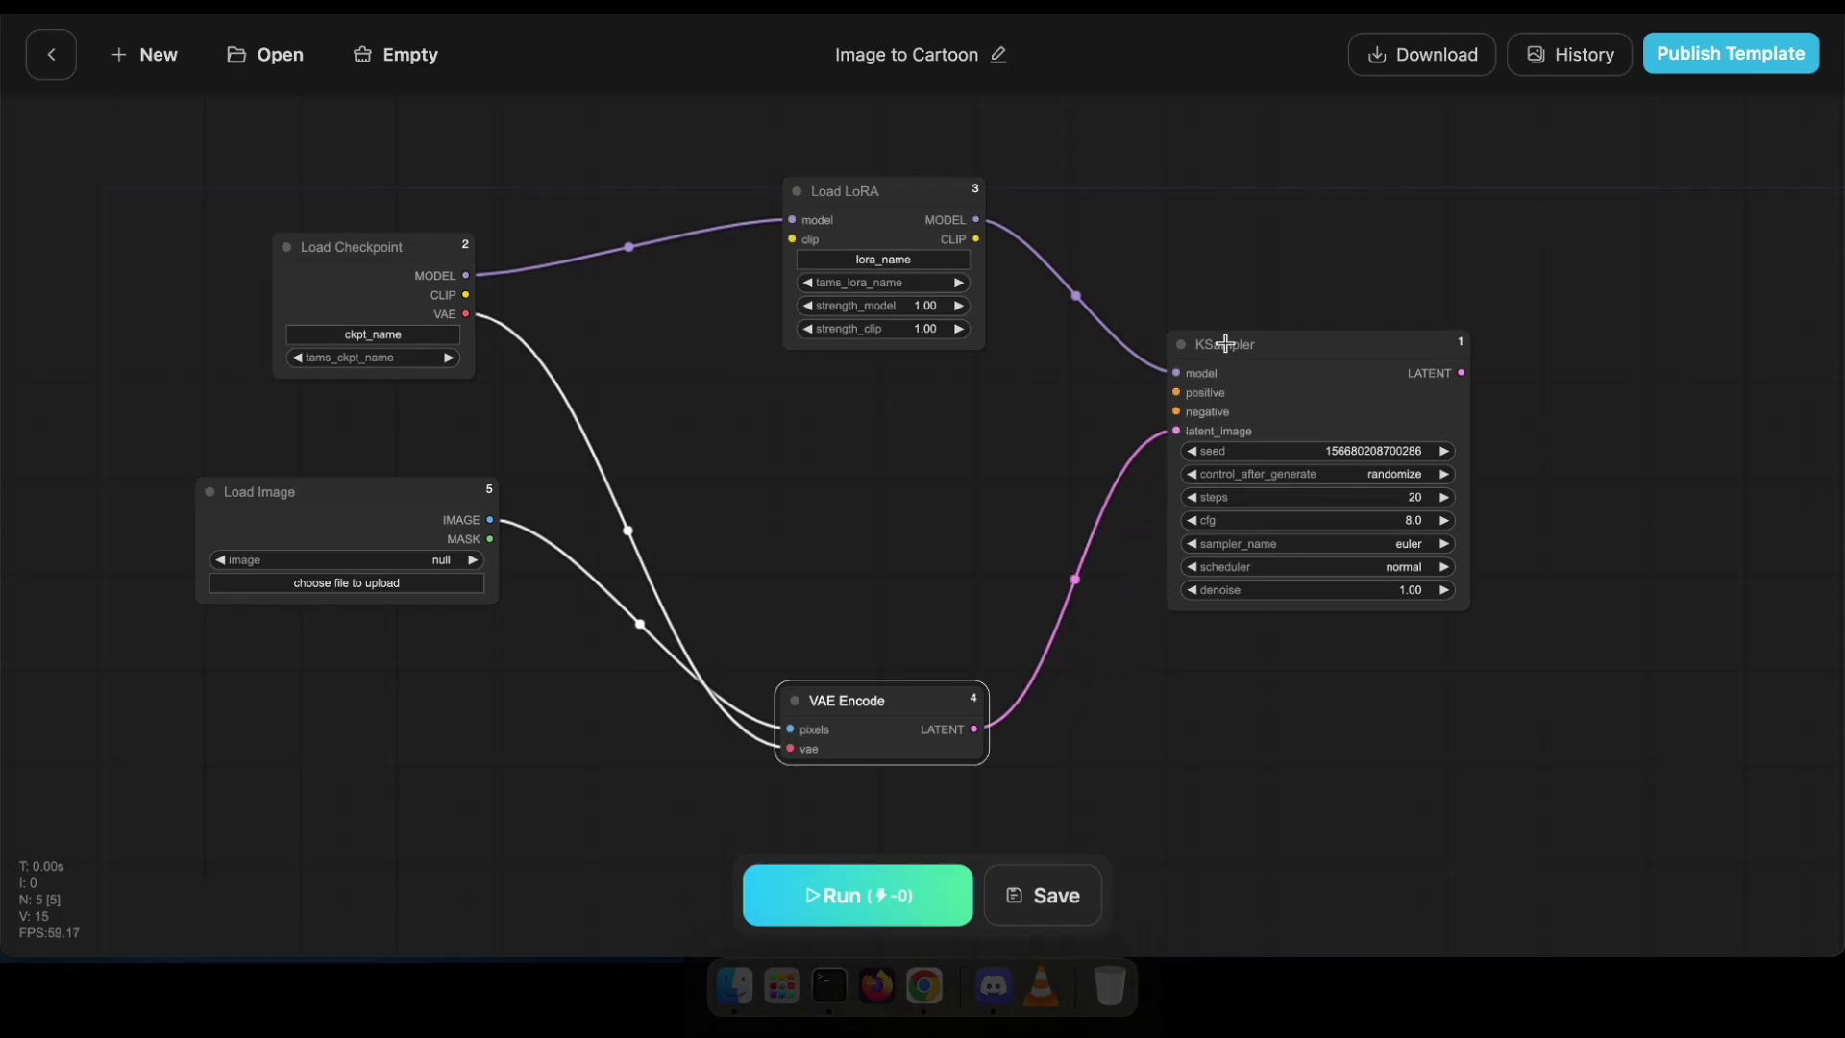
- Add a CLIP Text Encode node on the KSampler's positive input, making room by shortening it and lowering VAE Encode
drag(1225, 343, 747, 405)
click(924, 531)
drag(845, 689, 847, 777)
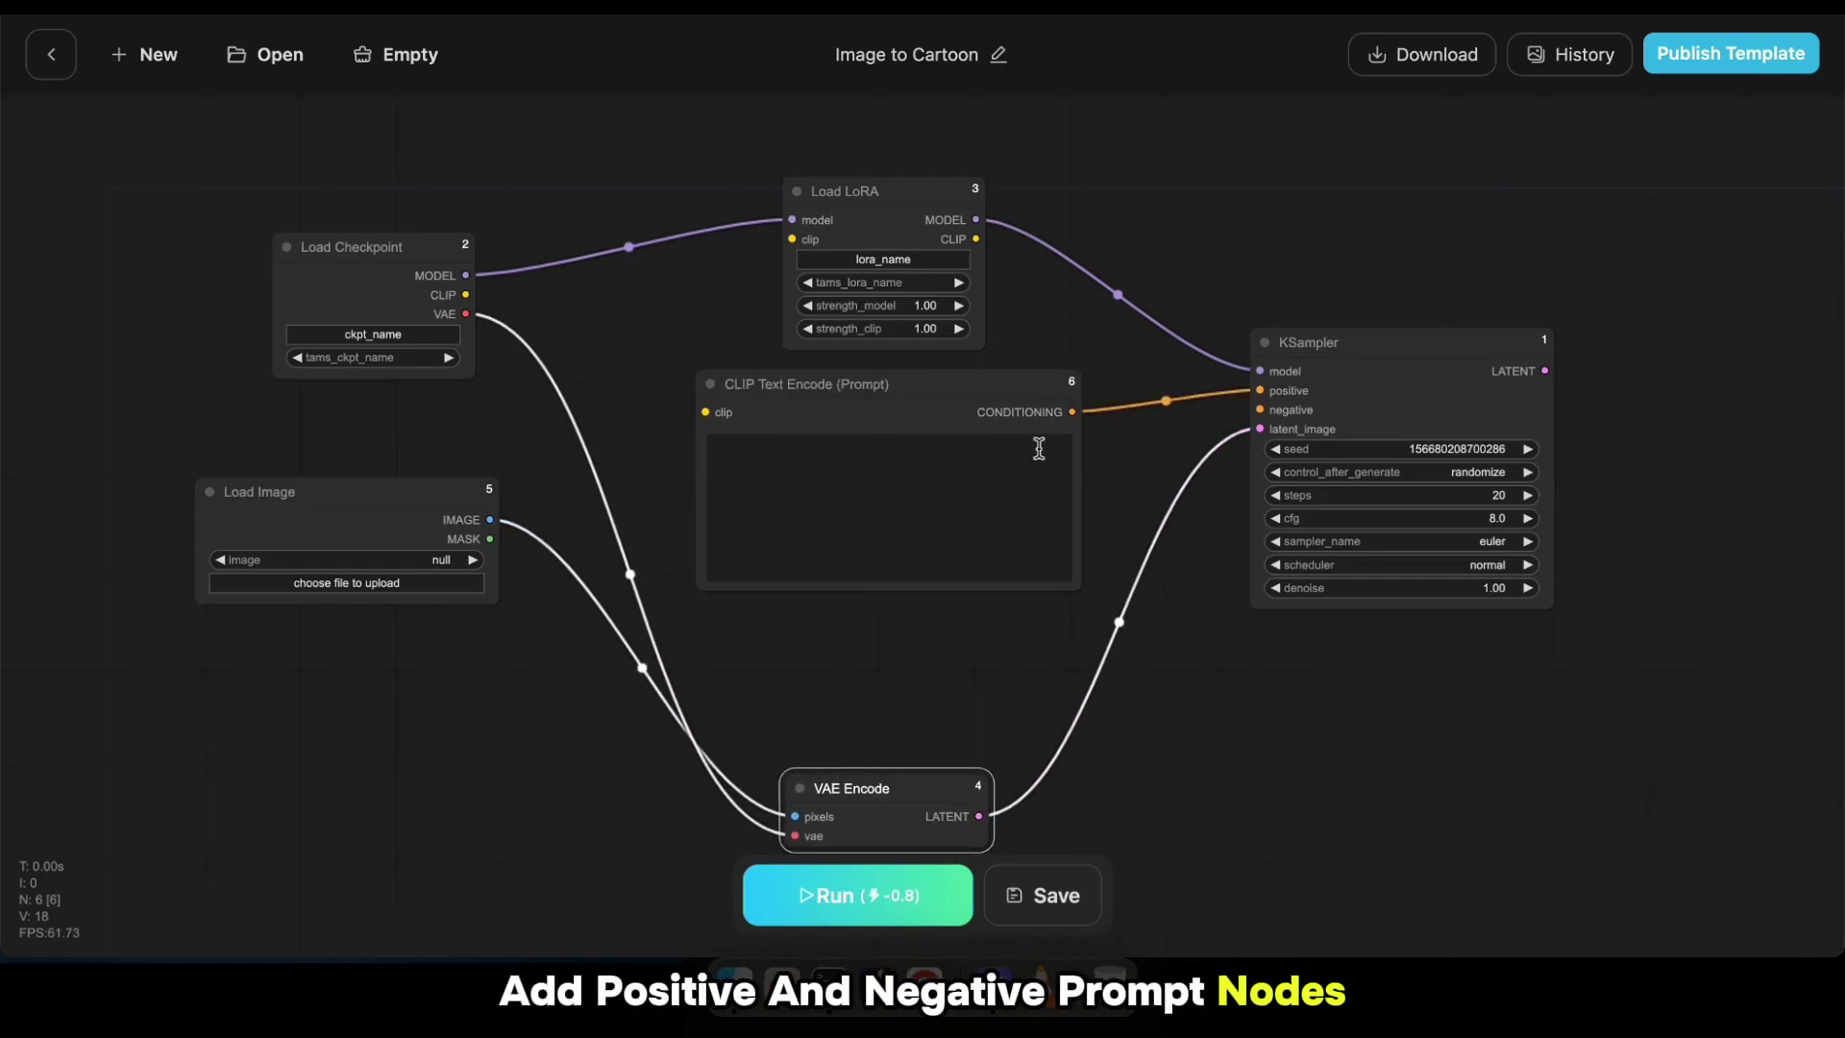
drag(1076, 587, 1086, 478)
- Add a second CLIP Text Encode node on the KSampler's negative input and shorten it beneath the positive prompt
drag(1261, 410, 763, 513)
click(947, 723)
drag(1091, 715, 1086, 615)
drag(908, 511, 908, 507)
click(890, 649)
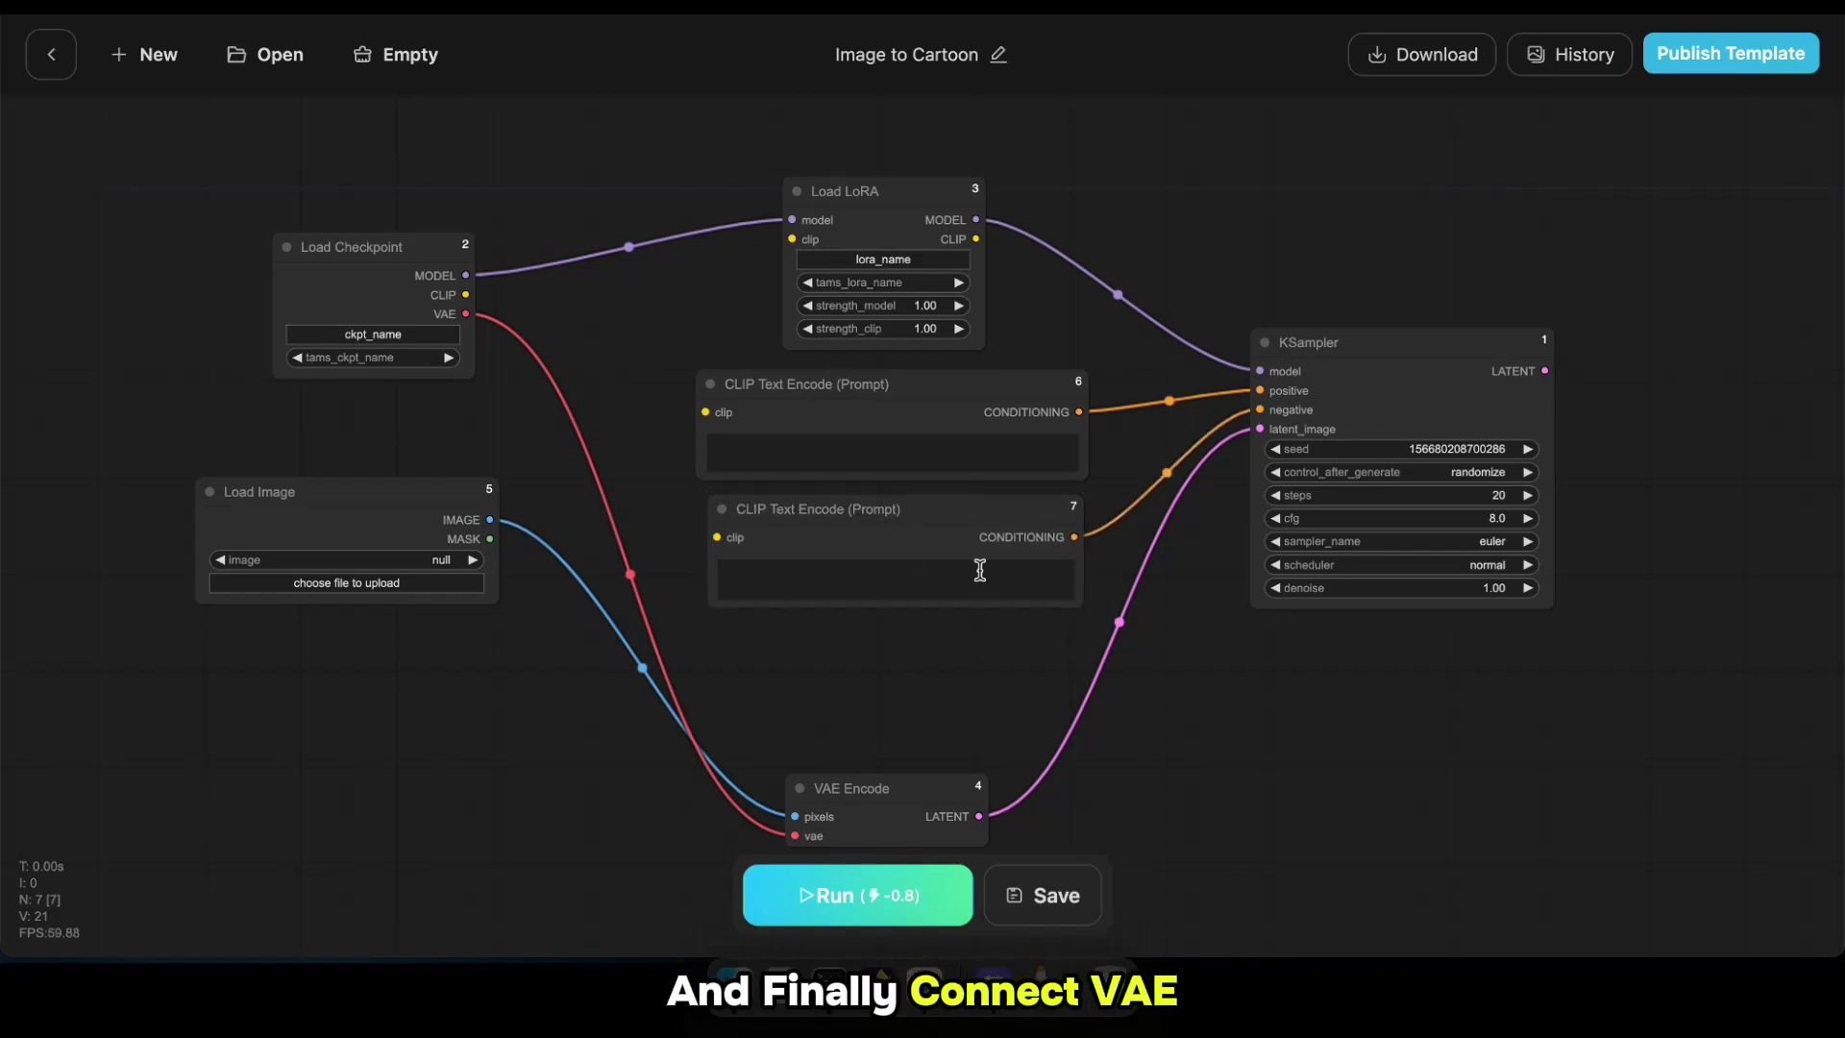
- Add a VAE Decode node from the KSampler's LATENT output and connect its IMAGE output to a new Save Image node
drag(1458, 653, 914, 633)
drag(981, 338, 1198, 353)
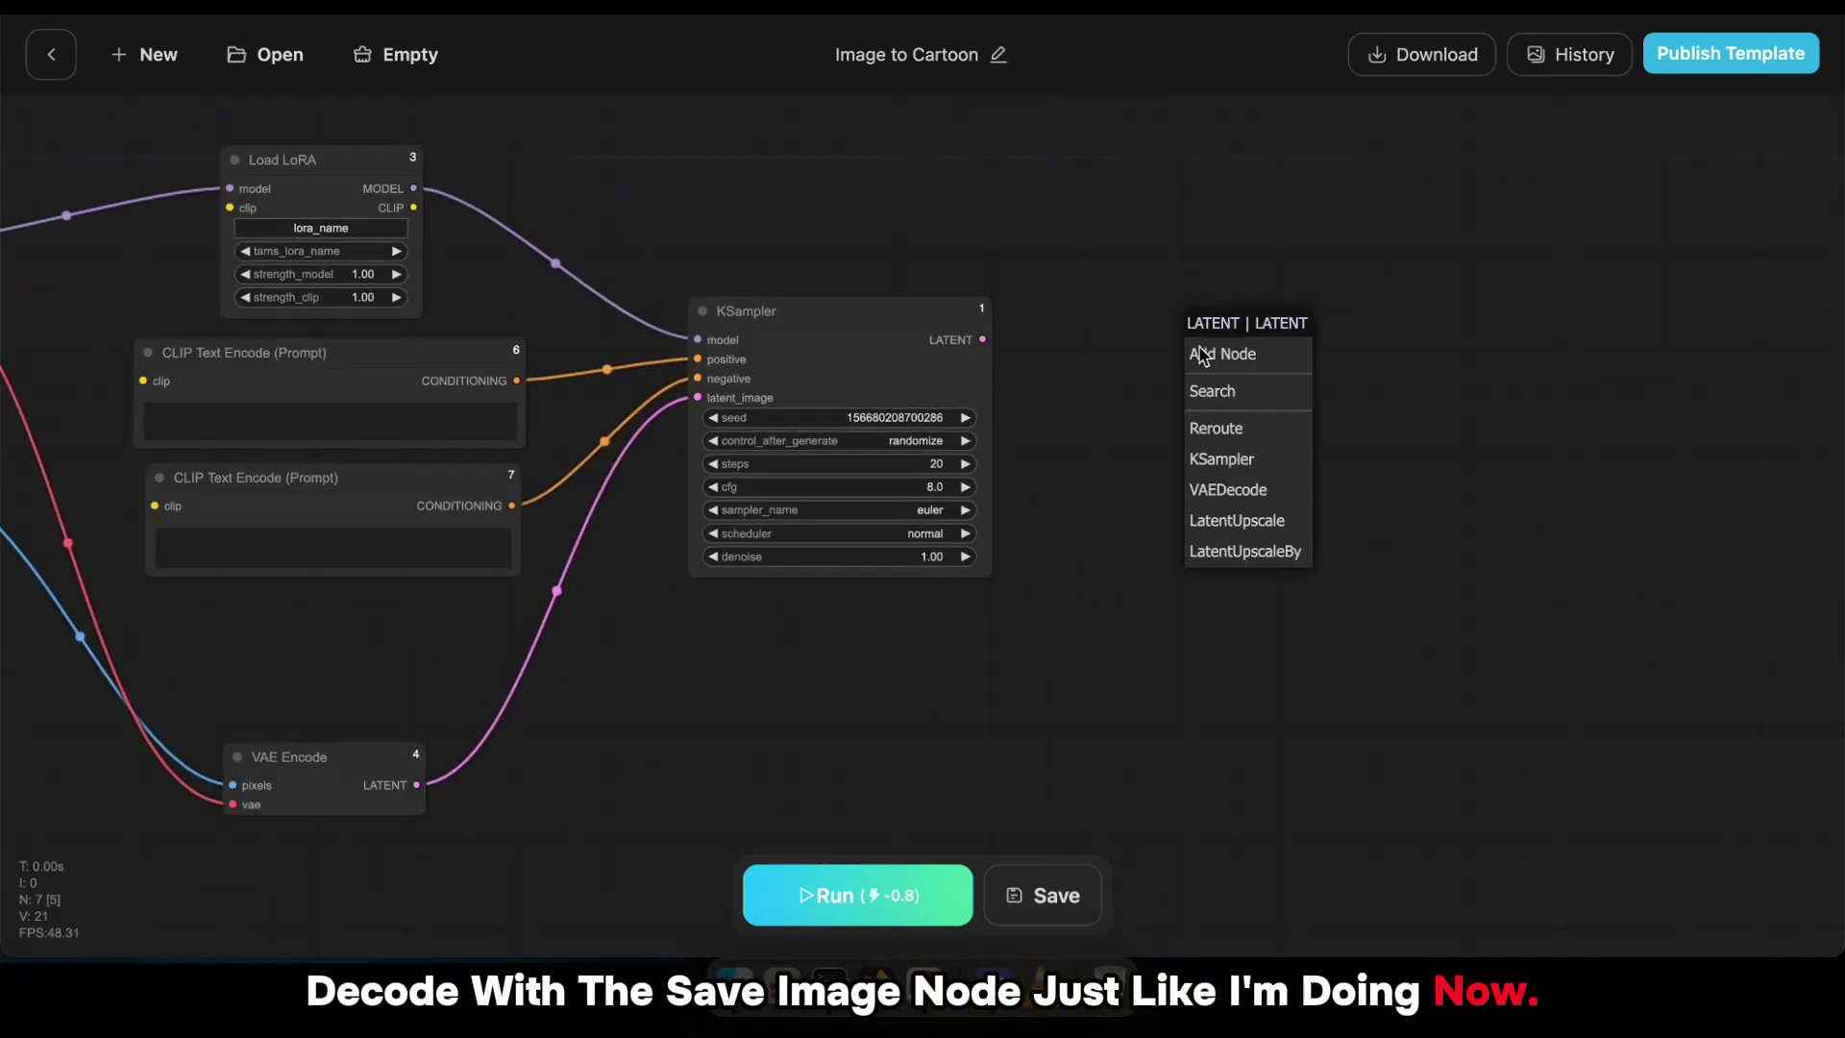
click(1229, 494)
drag(1387, 391, 1536, 383)
click(1582, 564)
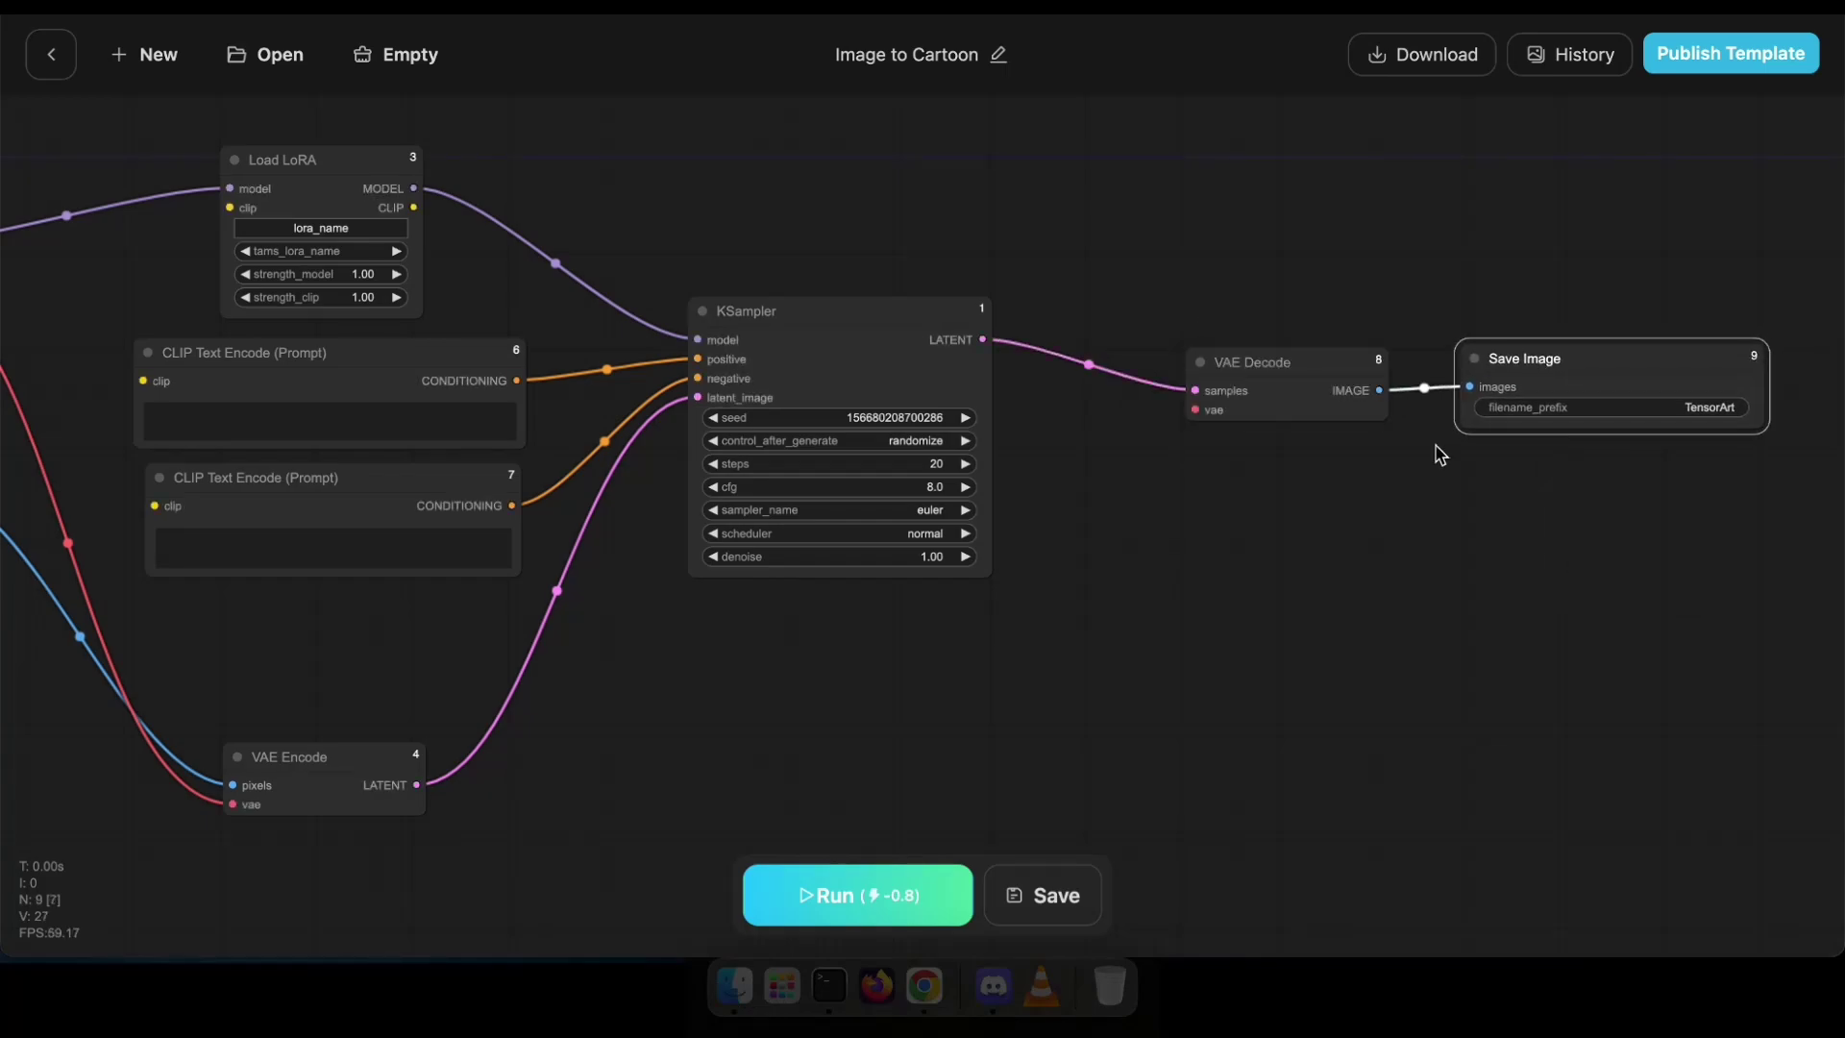
- Connect the Load Checkpoint node's VAE output to the VAE Decode node's vae input
scroll(1087, 684, down, 3)
drag(748, 743, 876, 738)
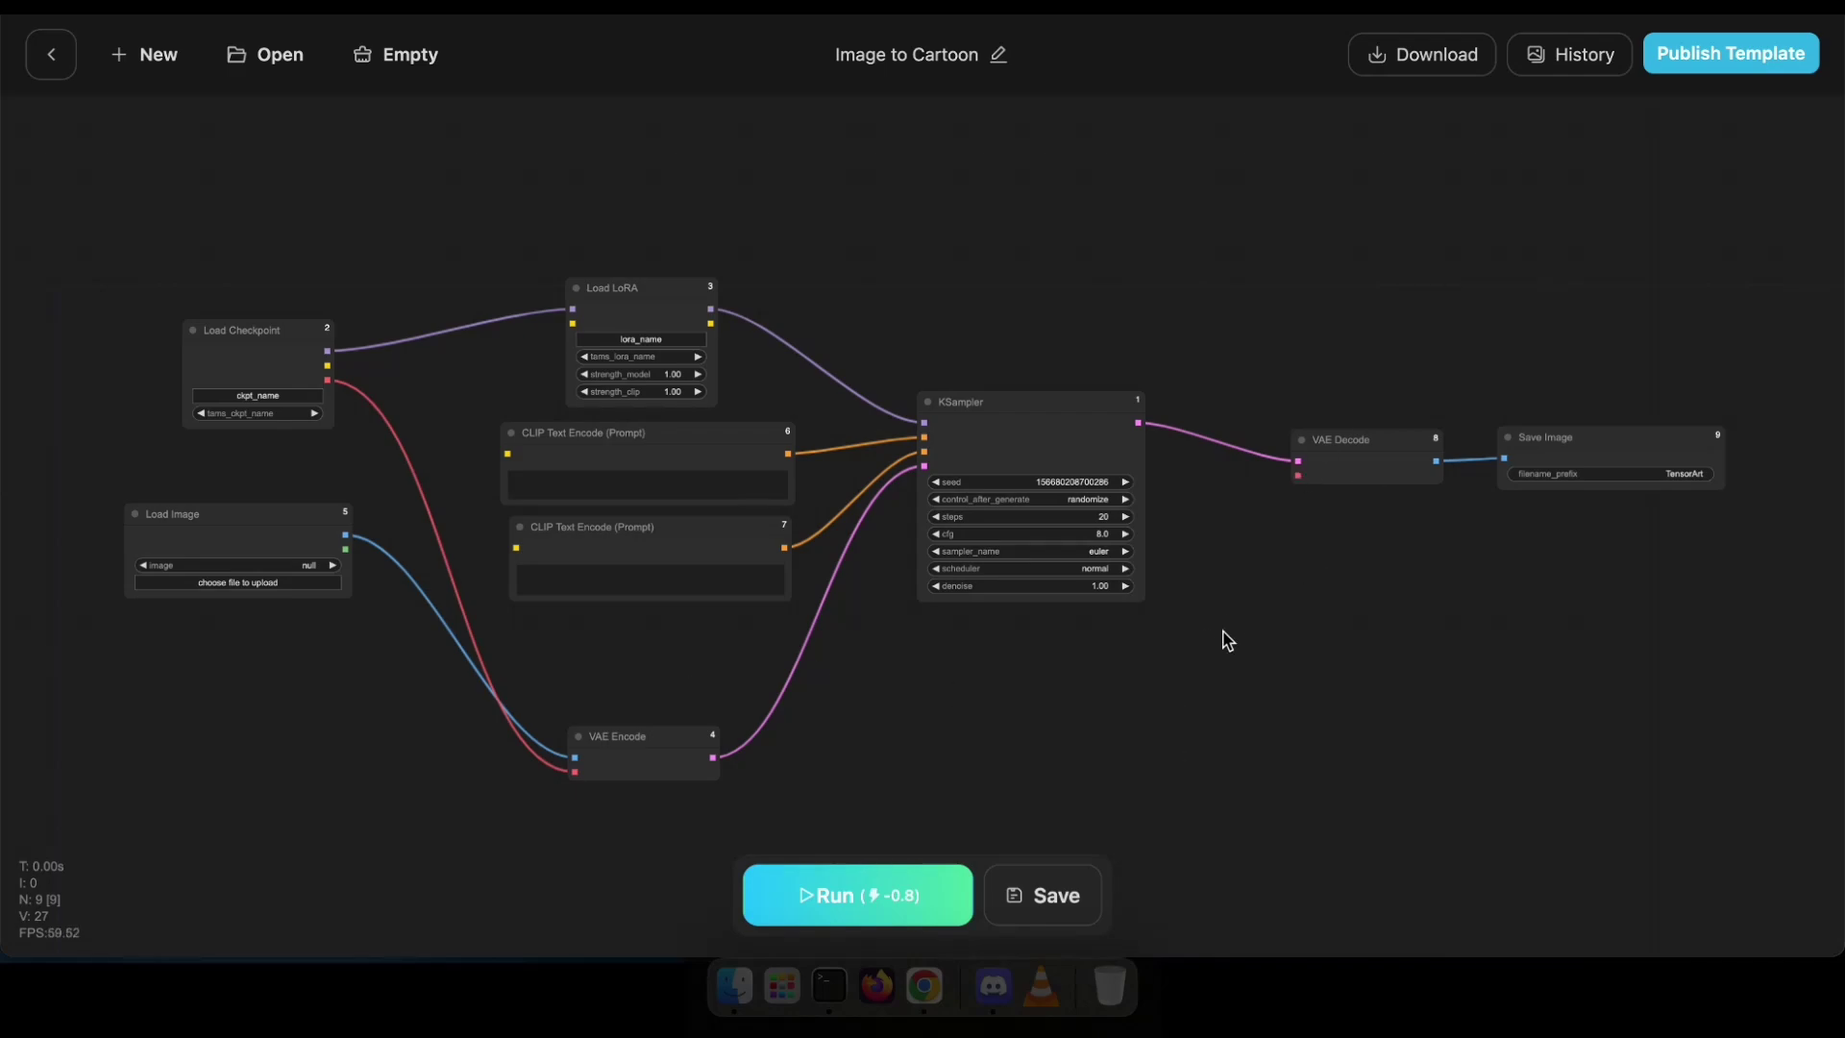
drag(1188, 634, 1254, 634)
scroll(442, 442, up, 2)
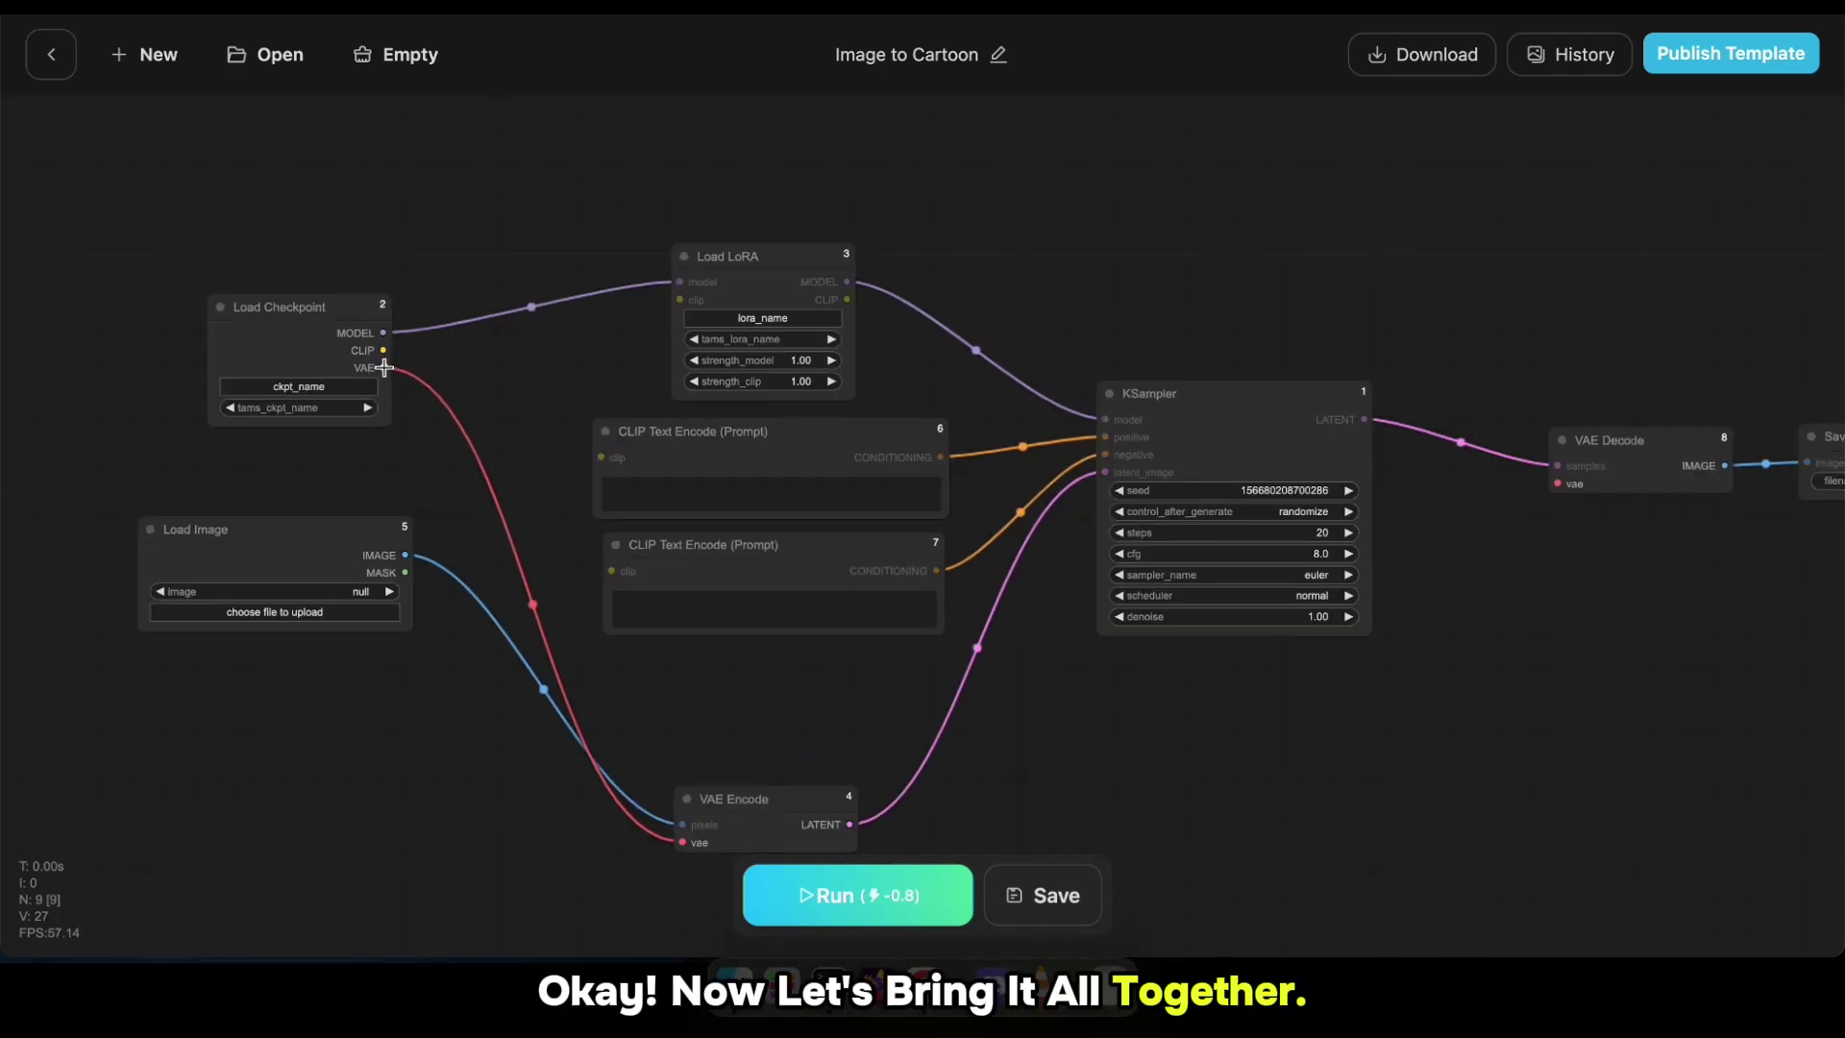
drag(384, 369, 1557, 483)
- Set both strength_model and strength_clip of the Load LoRA node to 0.80
scroll(791, 358, up, 8)
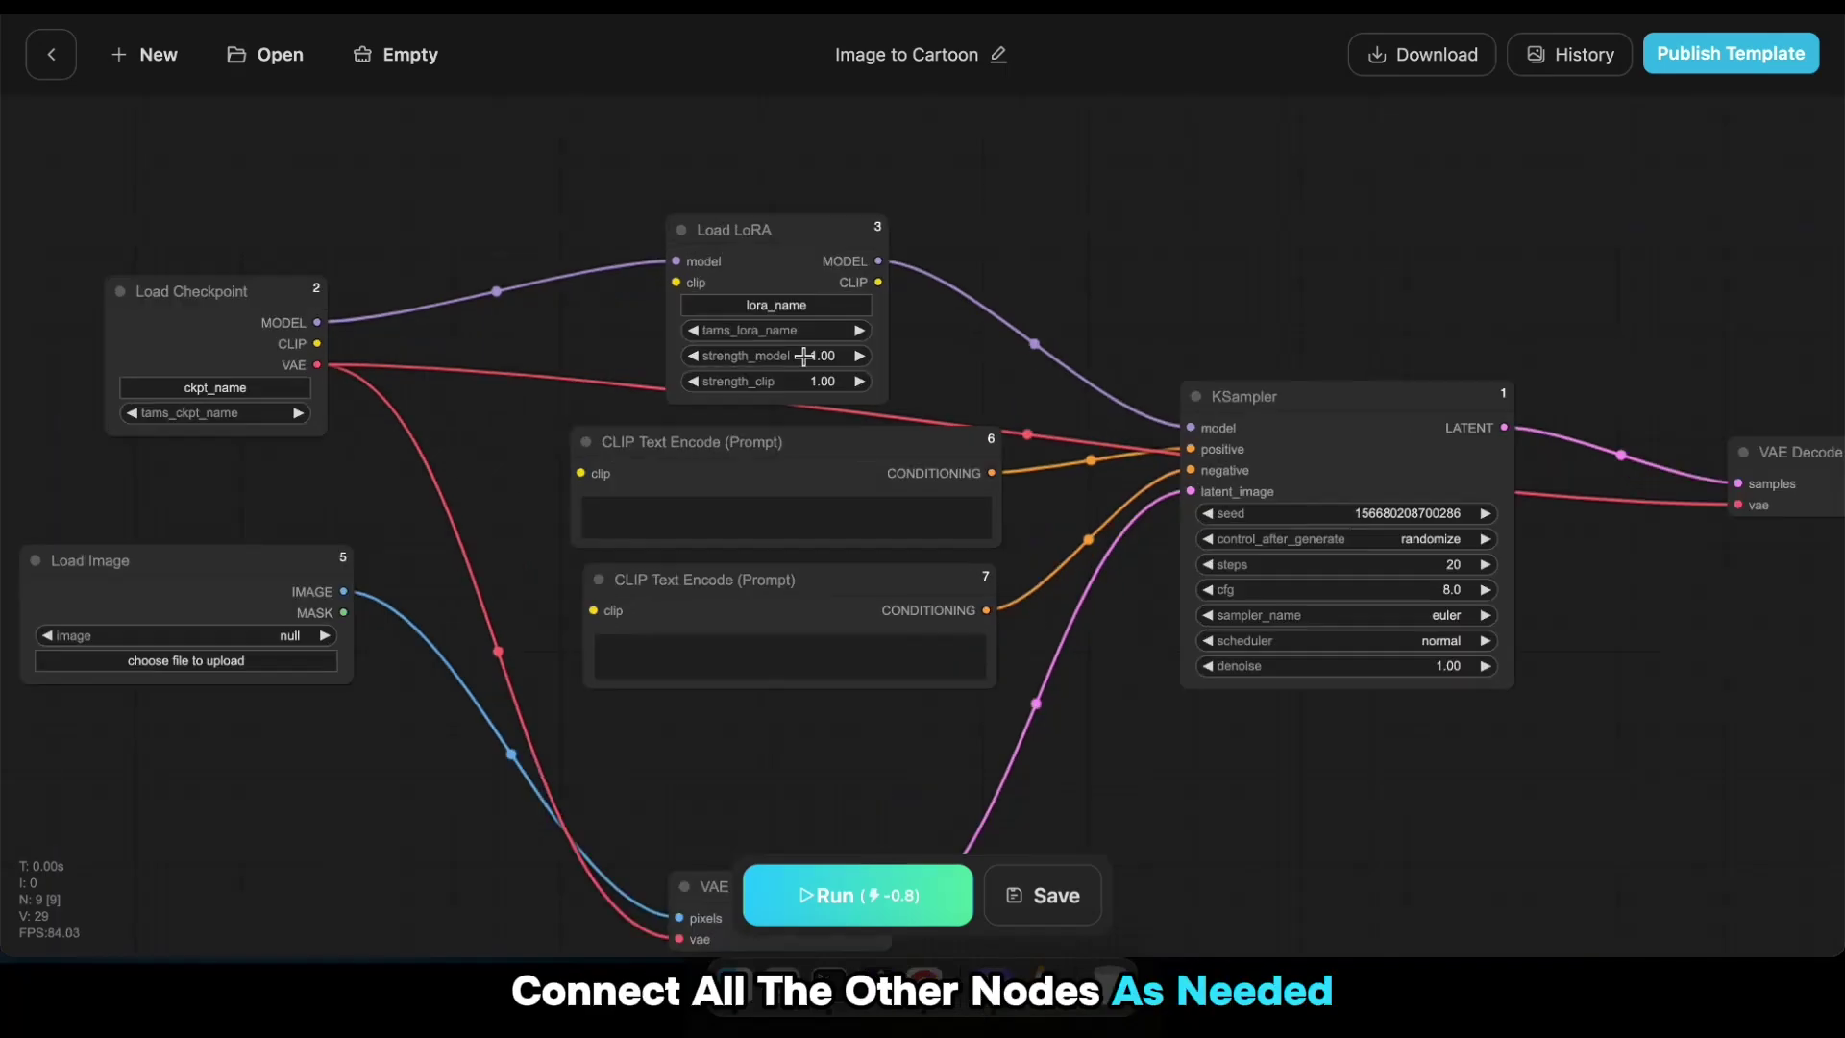
click(872, 363)
click(581, 364)
click(581, 364)
click(580, 364)
click(580, 365)
click(581, 364)
click(581, 364)
click(580, 365)
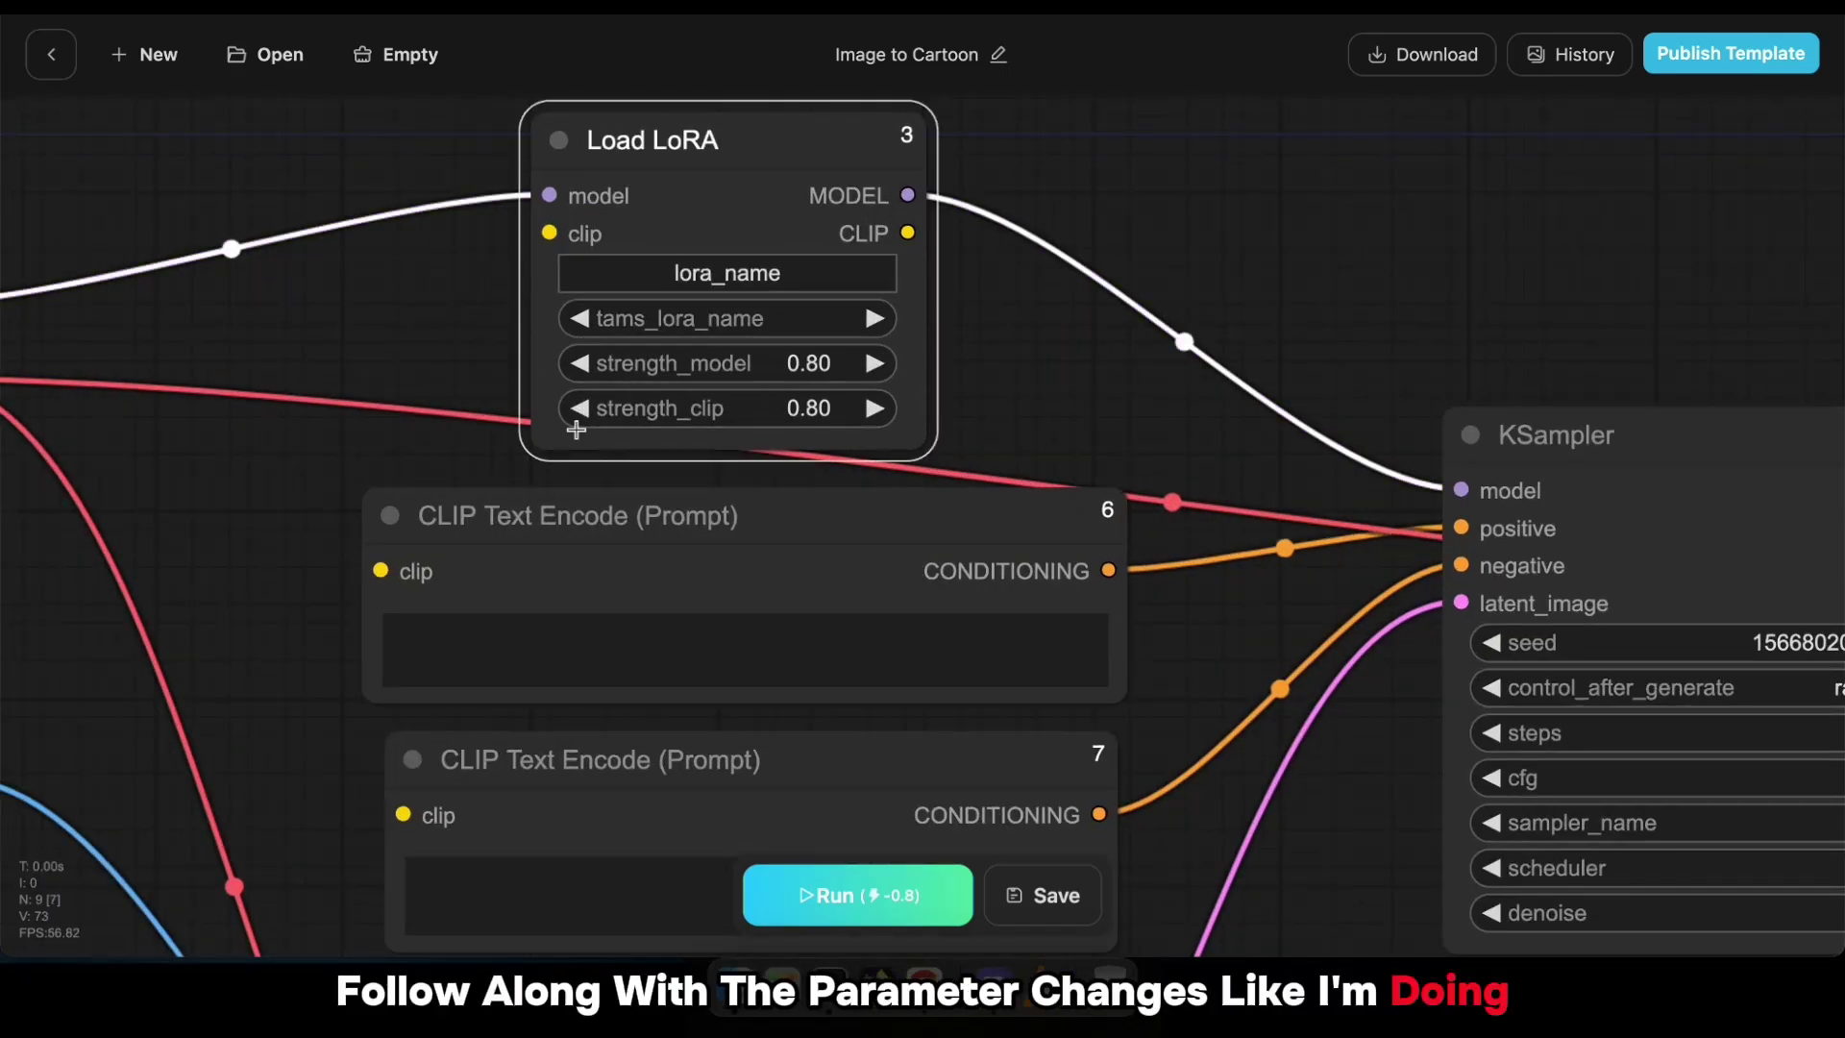
scroll(1011, 606, down, 5)
- Connect the checkpoint's CLIP output to Load LoRA, and Load LoRA's CLIP output to both prompt nodes
drag(334, 636, 362, 432)
scroll(374, 435, down, 1)
drag(179, 478, 247, 488)
click(230, 213)
drag(357, 261, 717, 199)
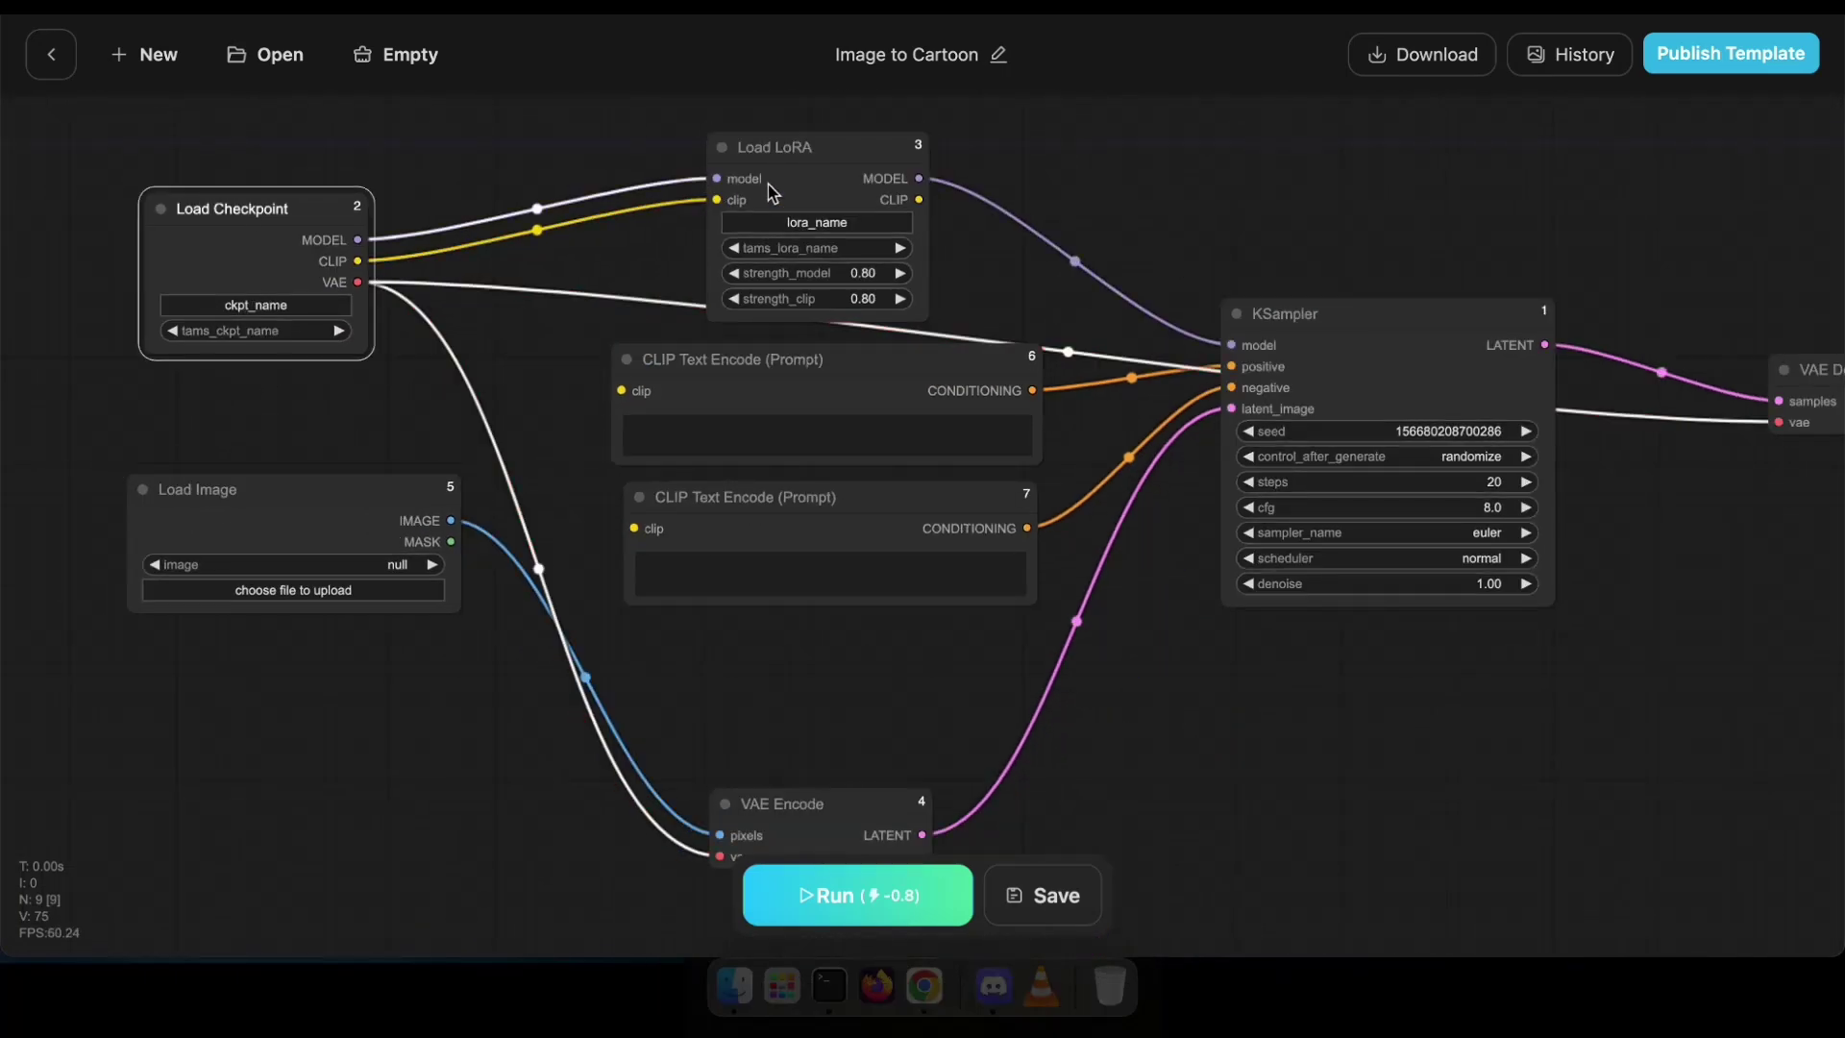
drag(919, 199, 632, 532)
- Spread out the Load Checkpoint, Load Image, Load LoRA and two prompt nodes so their connections are easy to follow
drag(595, 577, 1101, 538)
drag(758, 182, 315, 176)
drag(750, 451, 130, 507)
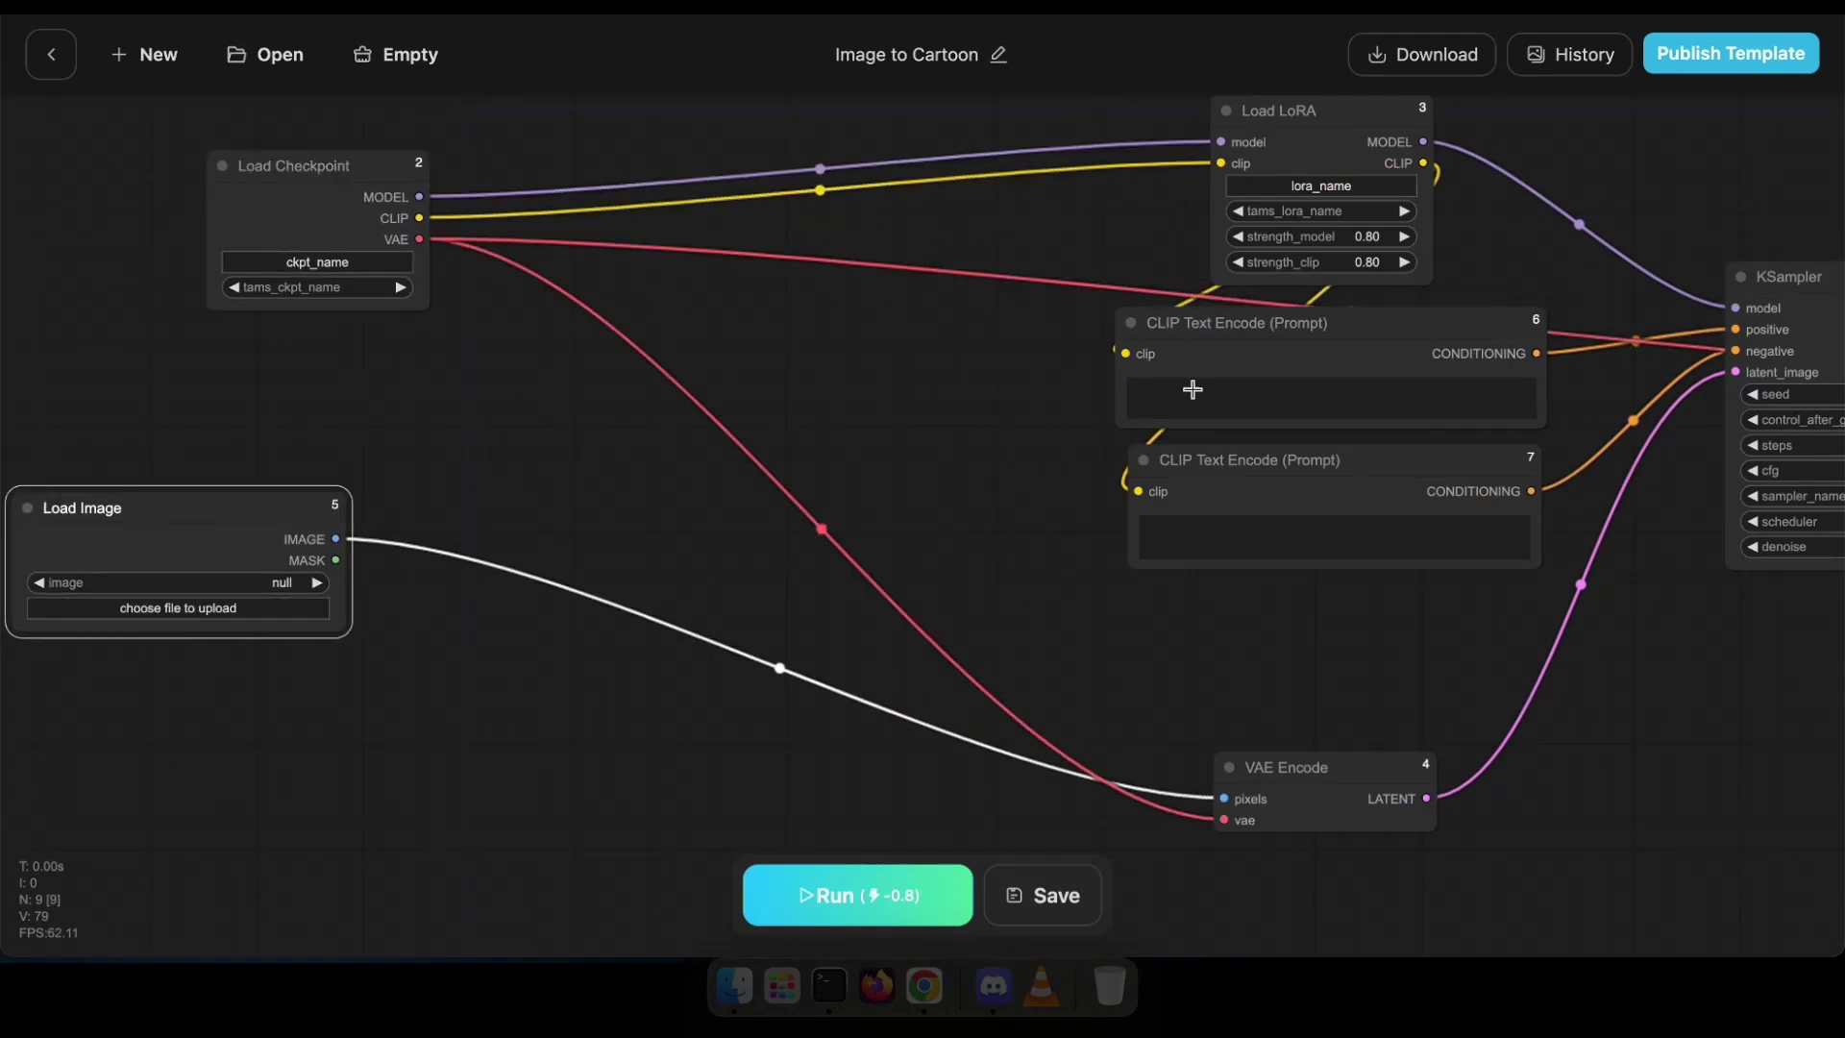
drag(1234, 458, 1302, 524)
drag(1261, 113, 778, 129)
drag(1240, 321, 1304, 354)
drag(1103, 591, 734, 515)
drag(927, 449, 778, 469)
drag(923, 272, 794, 290)
- Tidy the layout by moving the Load Image node closer beneath Load Checkpoint
scroll(1419, 607, down, 3)
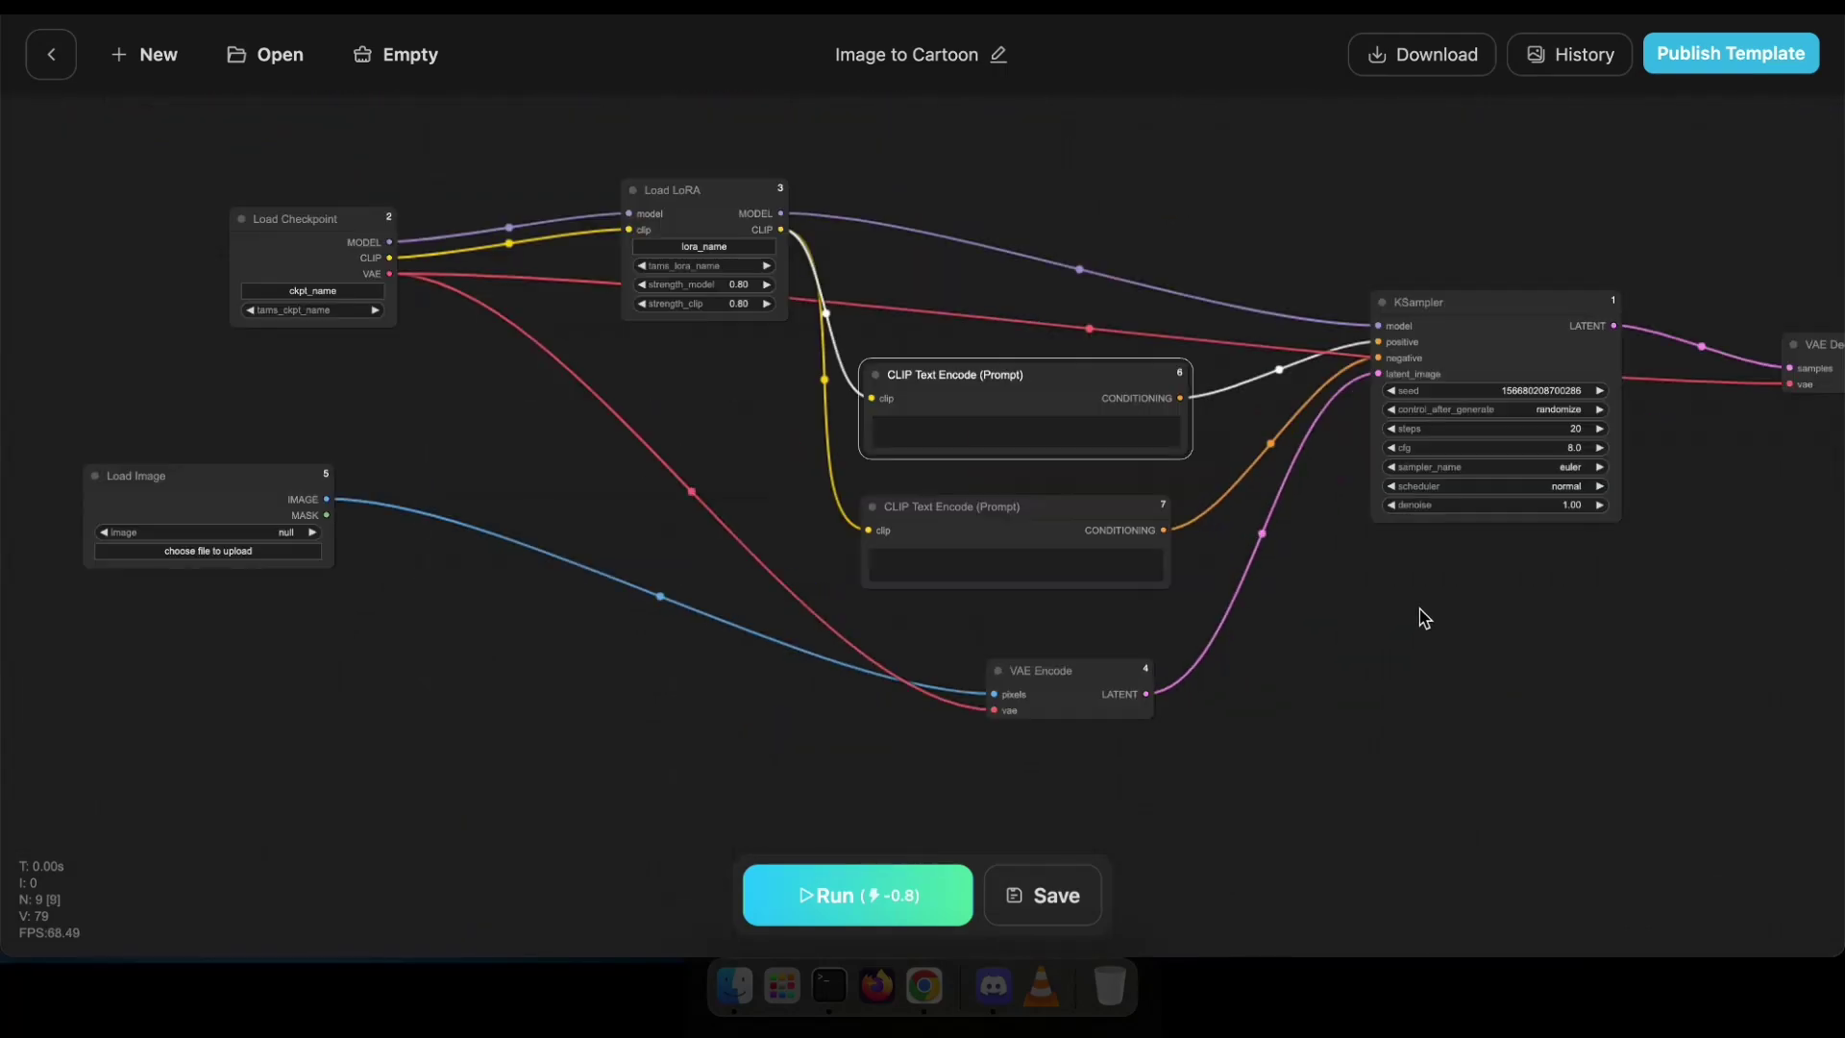
drag(1043, 663, 997, 645)
scroll(744, 447, down, 3)
scroll(744, 448, up, 4)
drag(744, 448, 869, 448)
drag(309, 470, 502, 446)
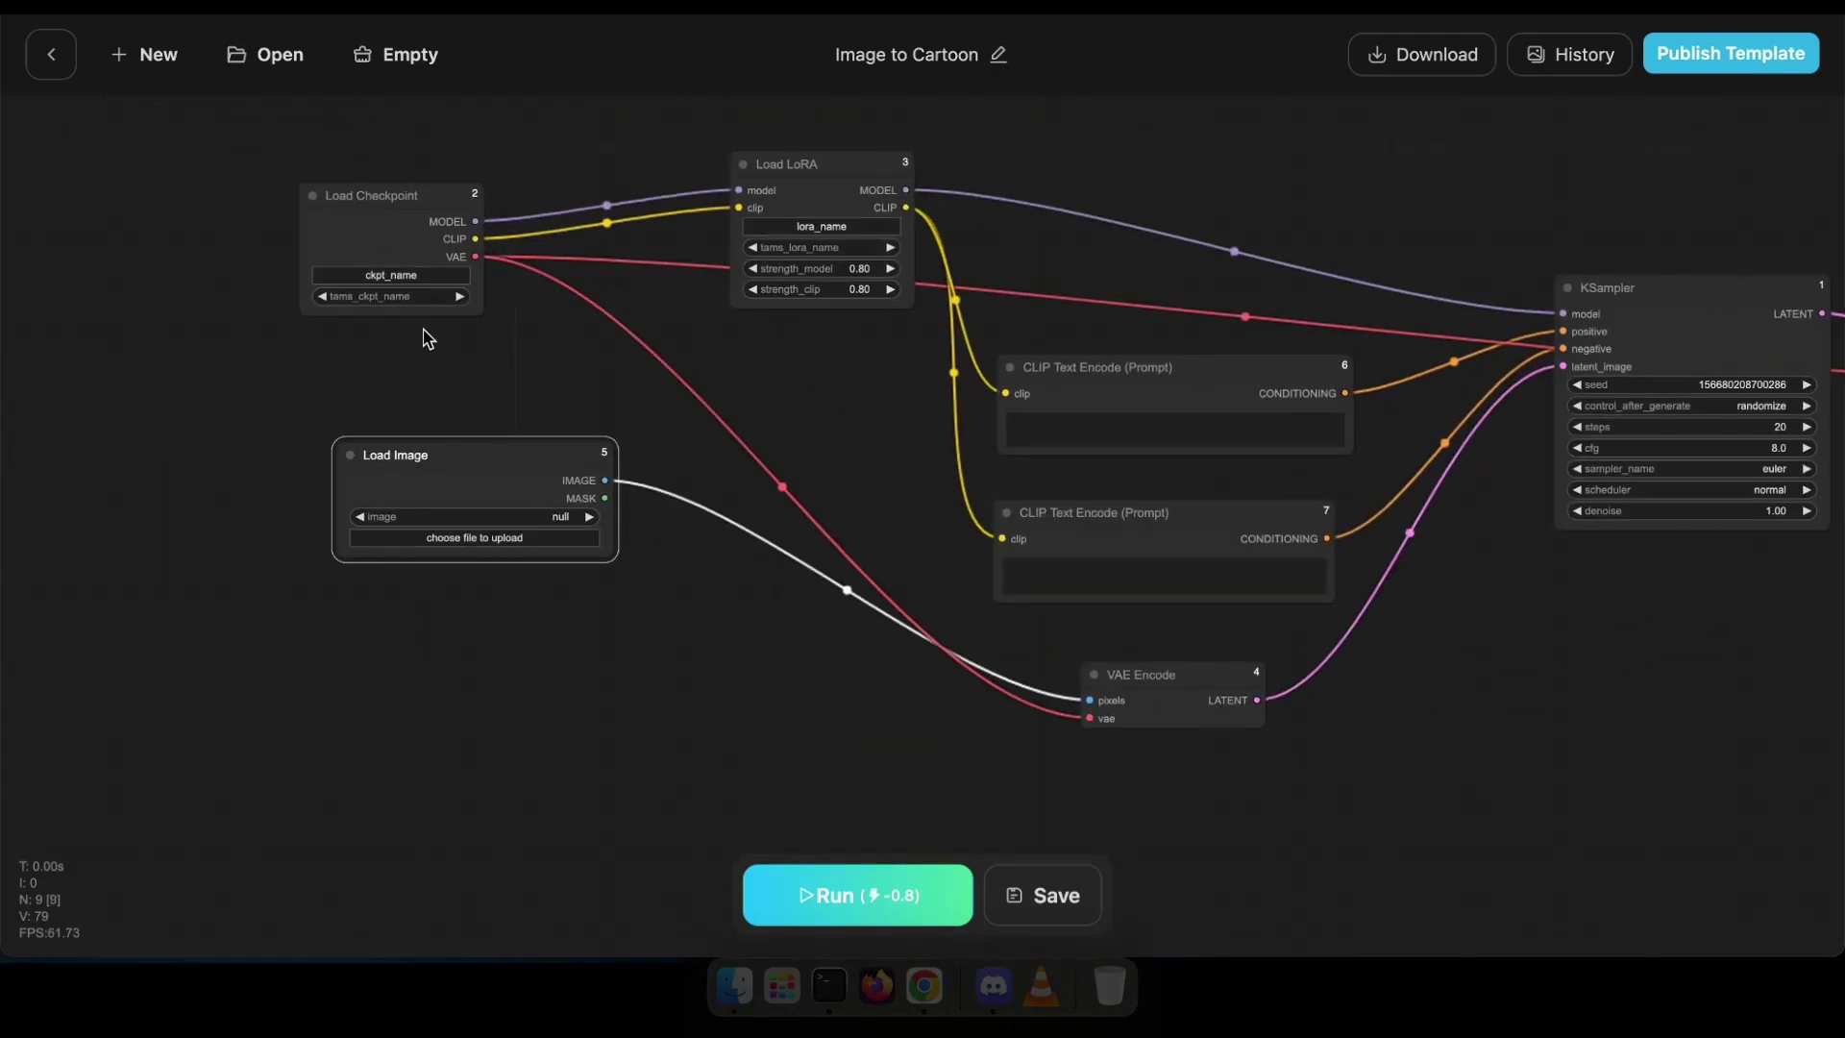
- Set the KSampler's cfg to 7.0 and denoise to 0.50
drag(1512, 584, 1138, 602)
scroll(1398, 455, up, 4)
click(1451, 470)
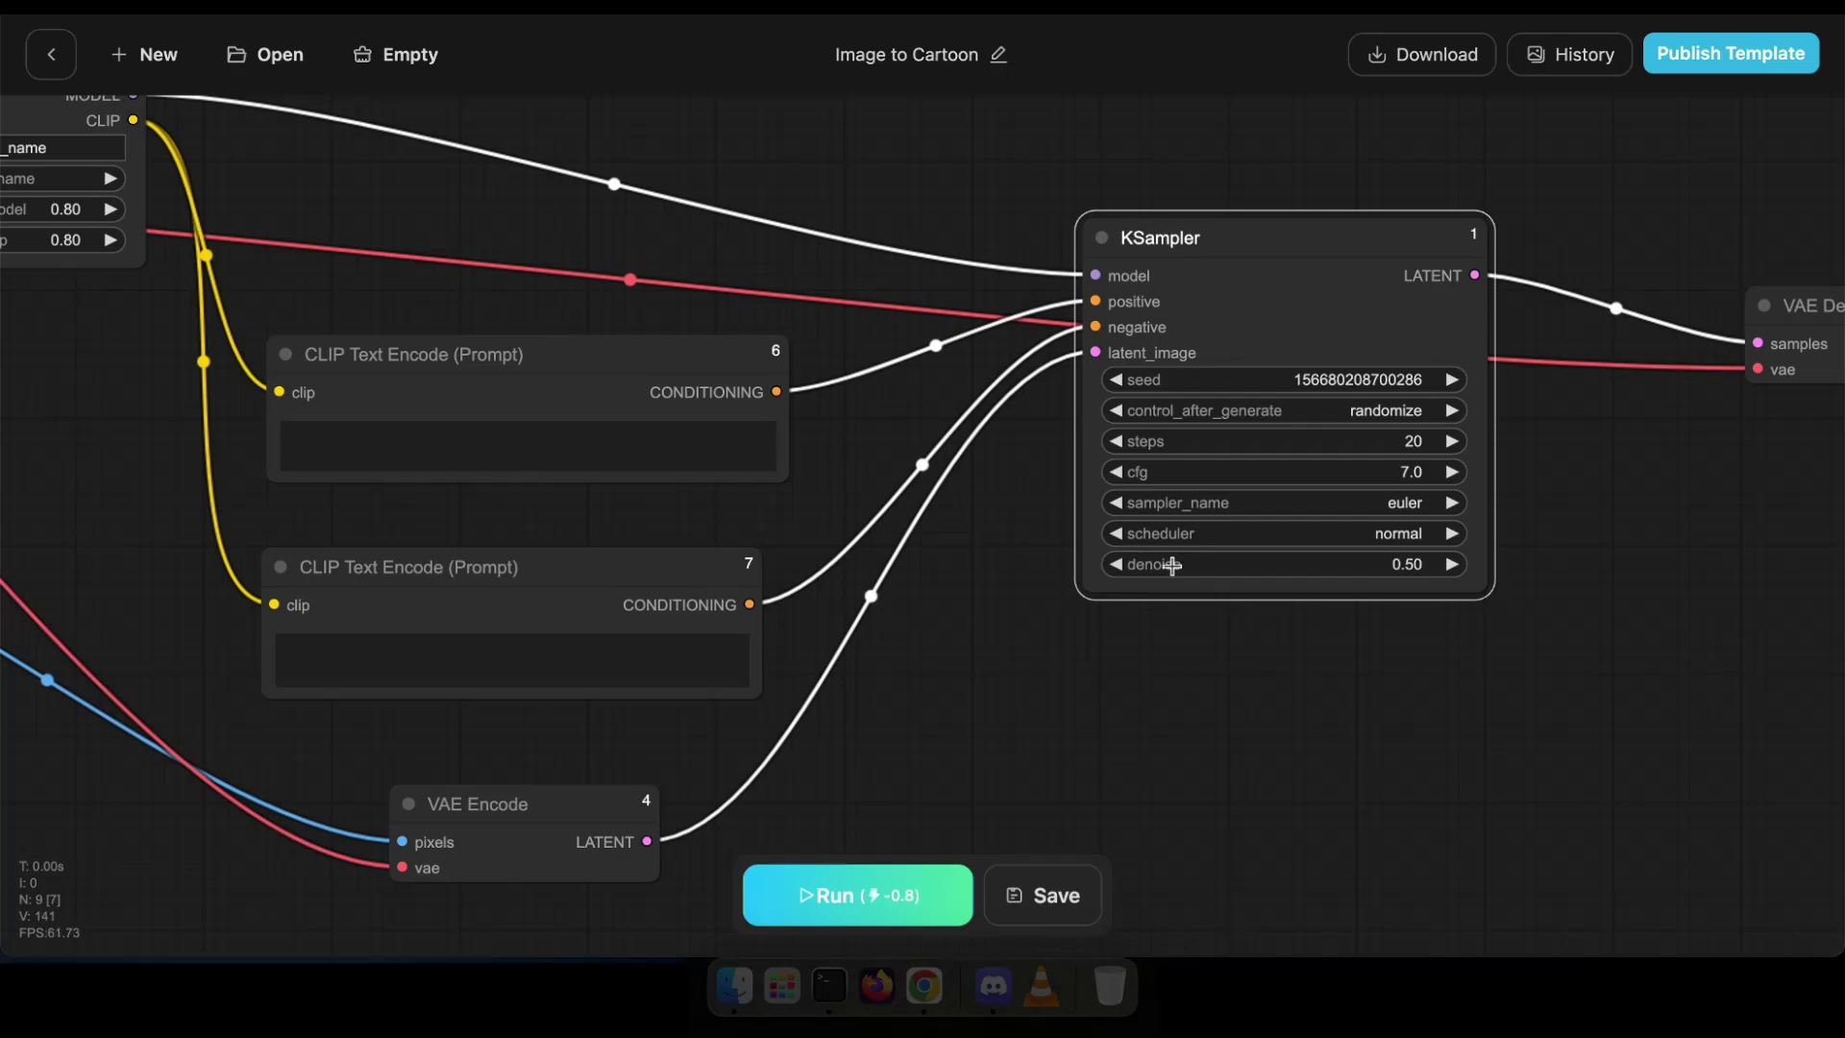
- Search the checkpoint models for "maggy" and load Maggy v1 in the Load Checkpoint node
scroll(1334, 465, down, 3)
drag(363, 503, 898, 577)
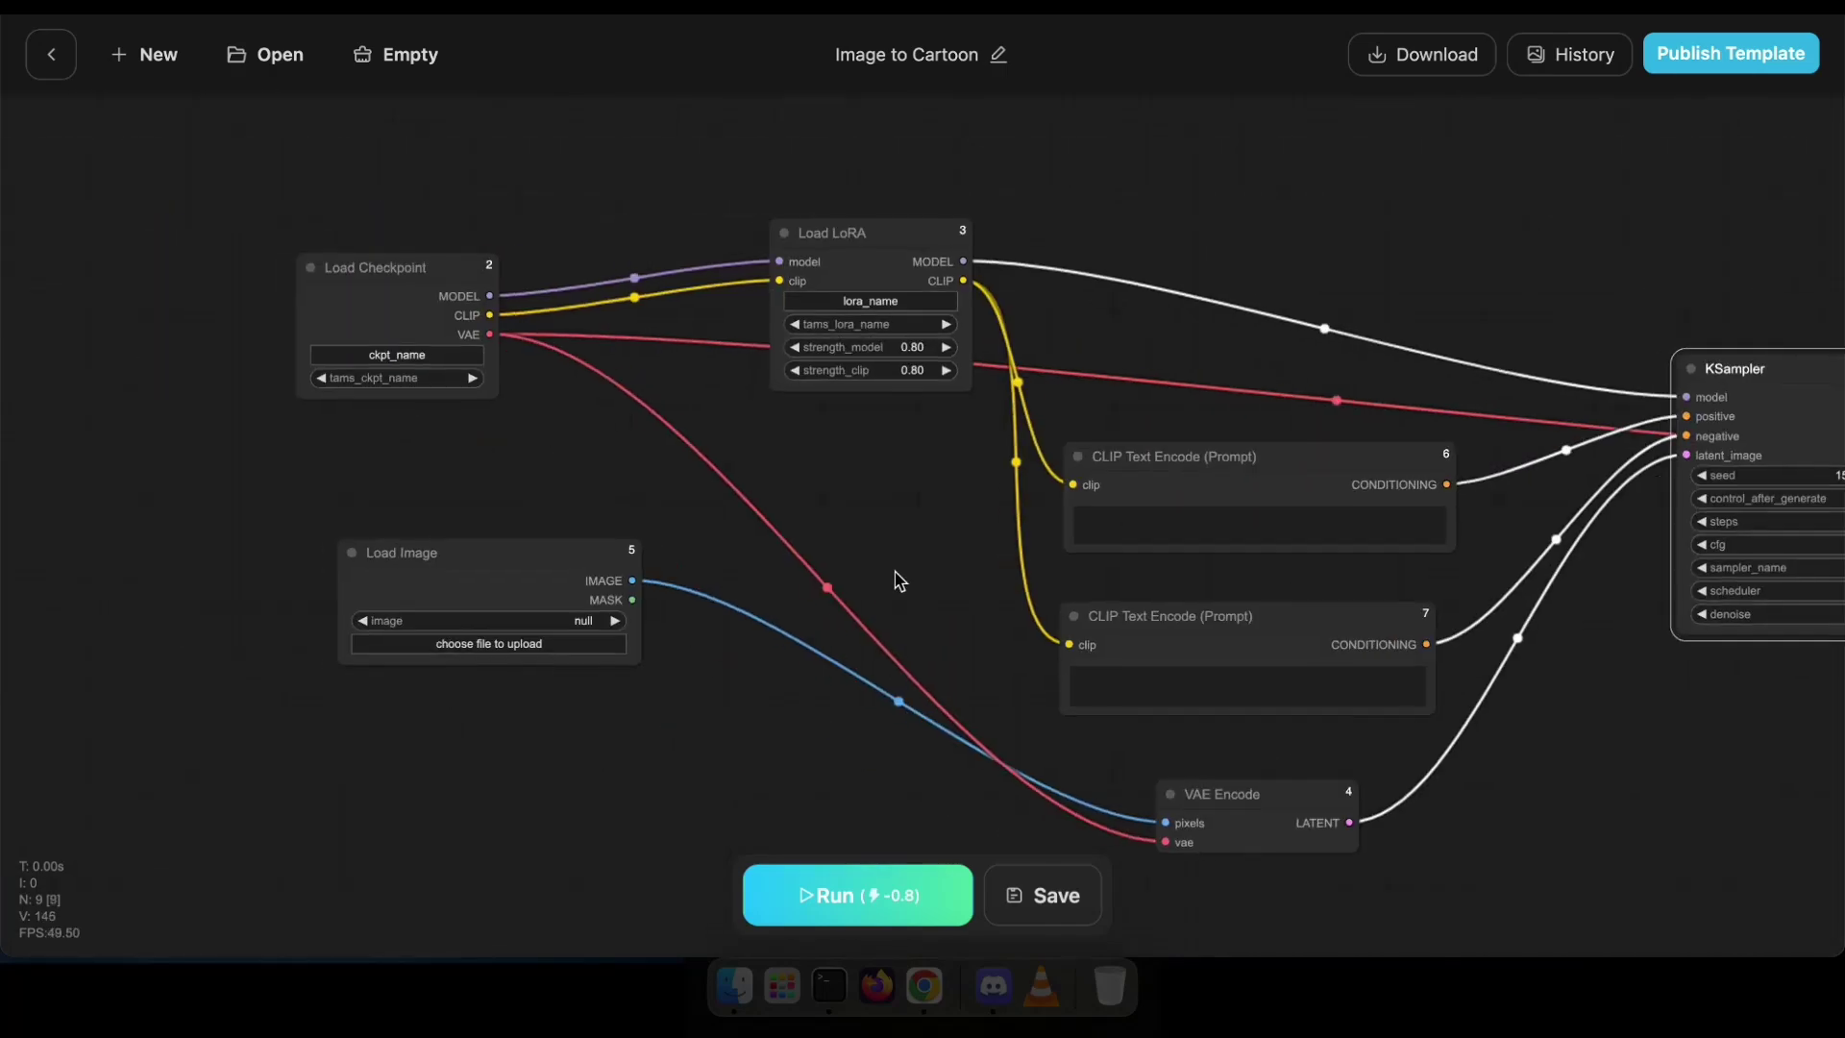
scroll(734, 508, down, 2)
click(449, 387)
text(maggy)
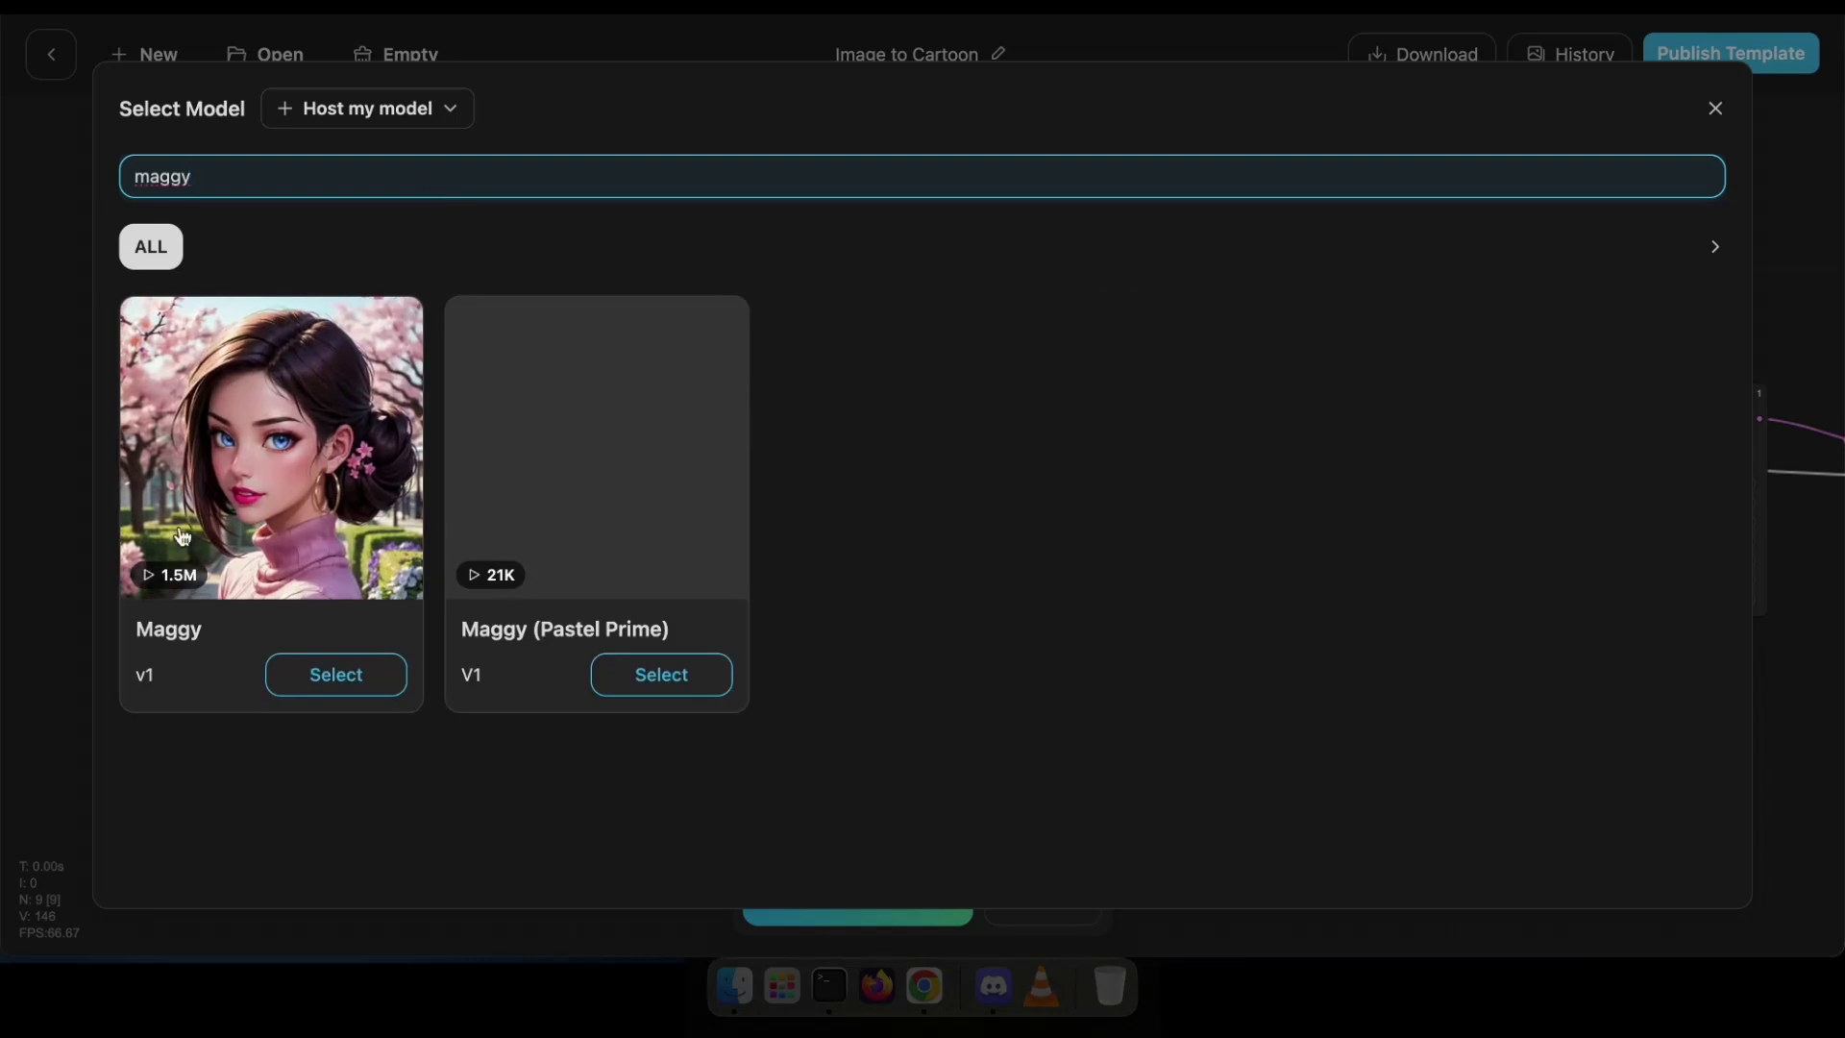
click(247, 511)
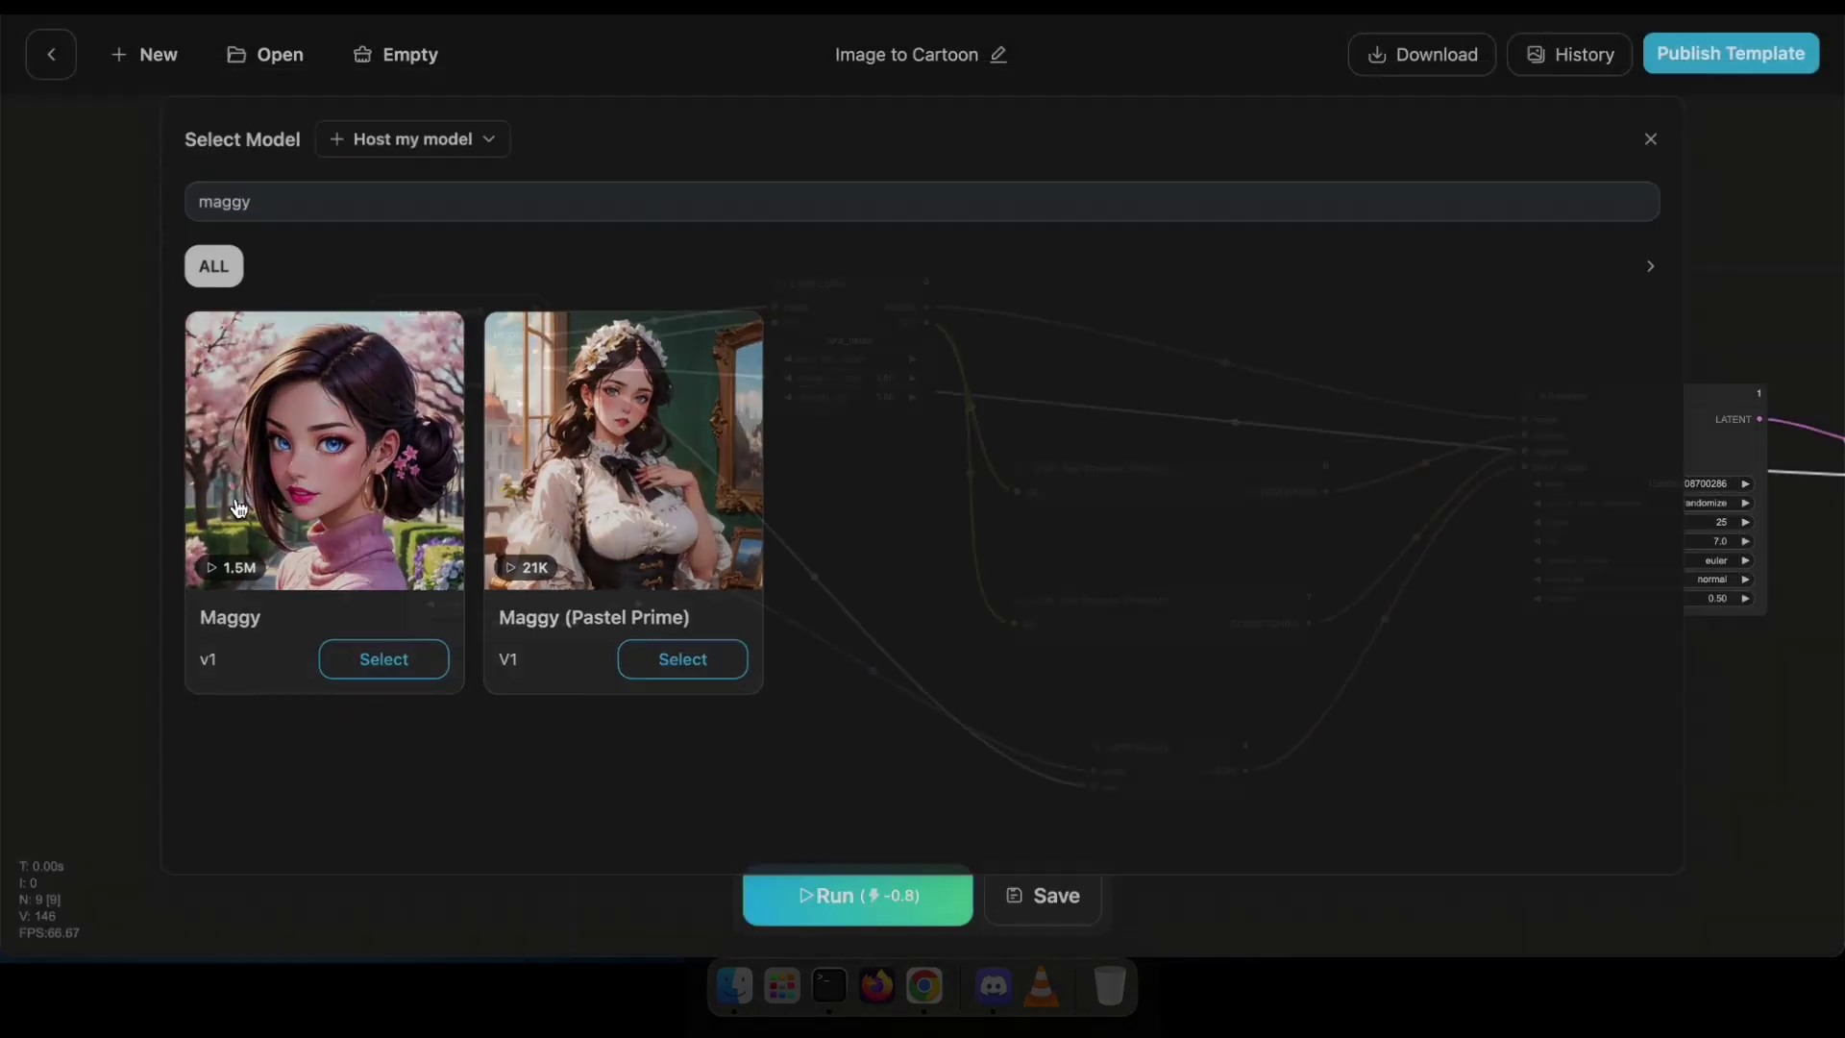
- Search the LoRA models for "add detail" and load Add More Details - Detail Enhancer in the Load LoRA node
scroll(832, 339, up, 6)
click(845, 328)
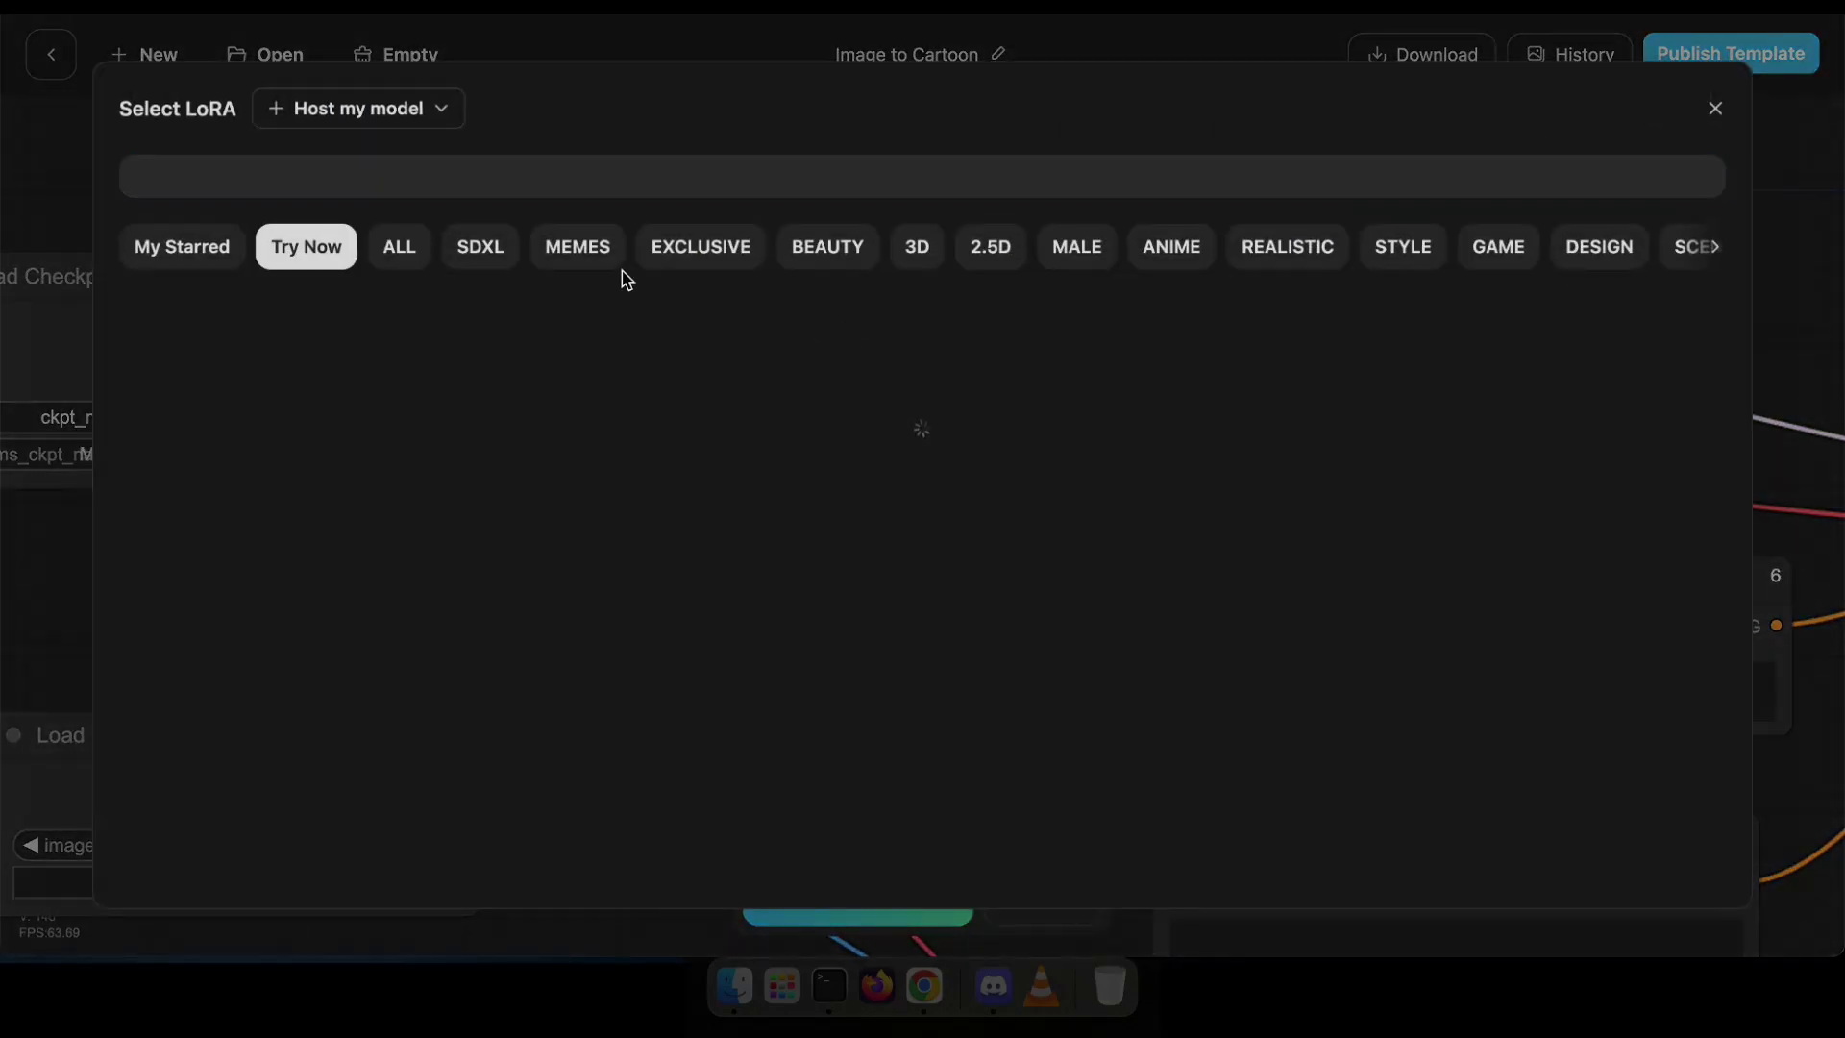
click(474, 182)
text(add detail)
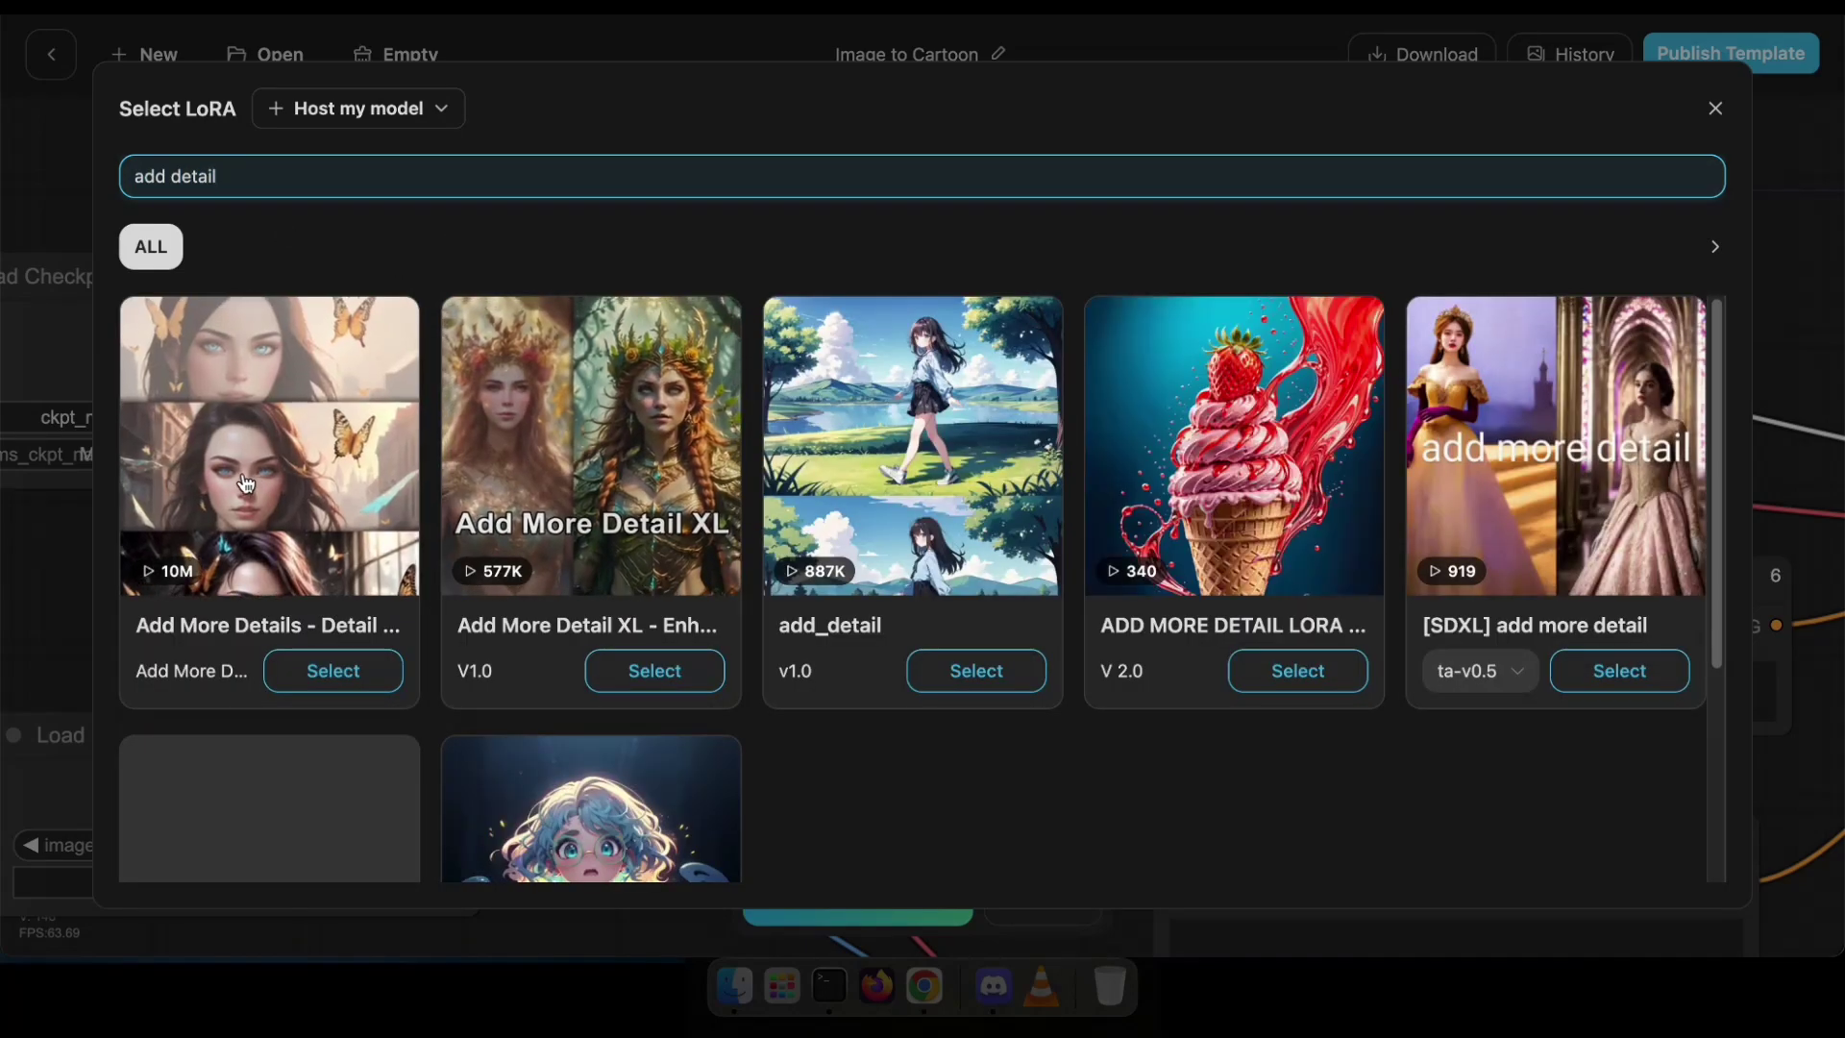
click(265, 425)
- Enter "anime style, HD, masterpiece" as the positive prompt and "NSFW, ugly" as the negative prompt
scroll(548, 497, down, 6)
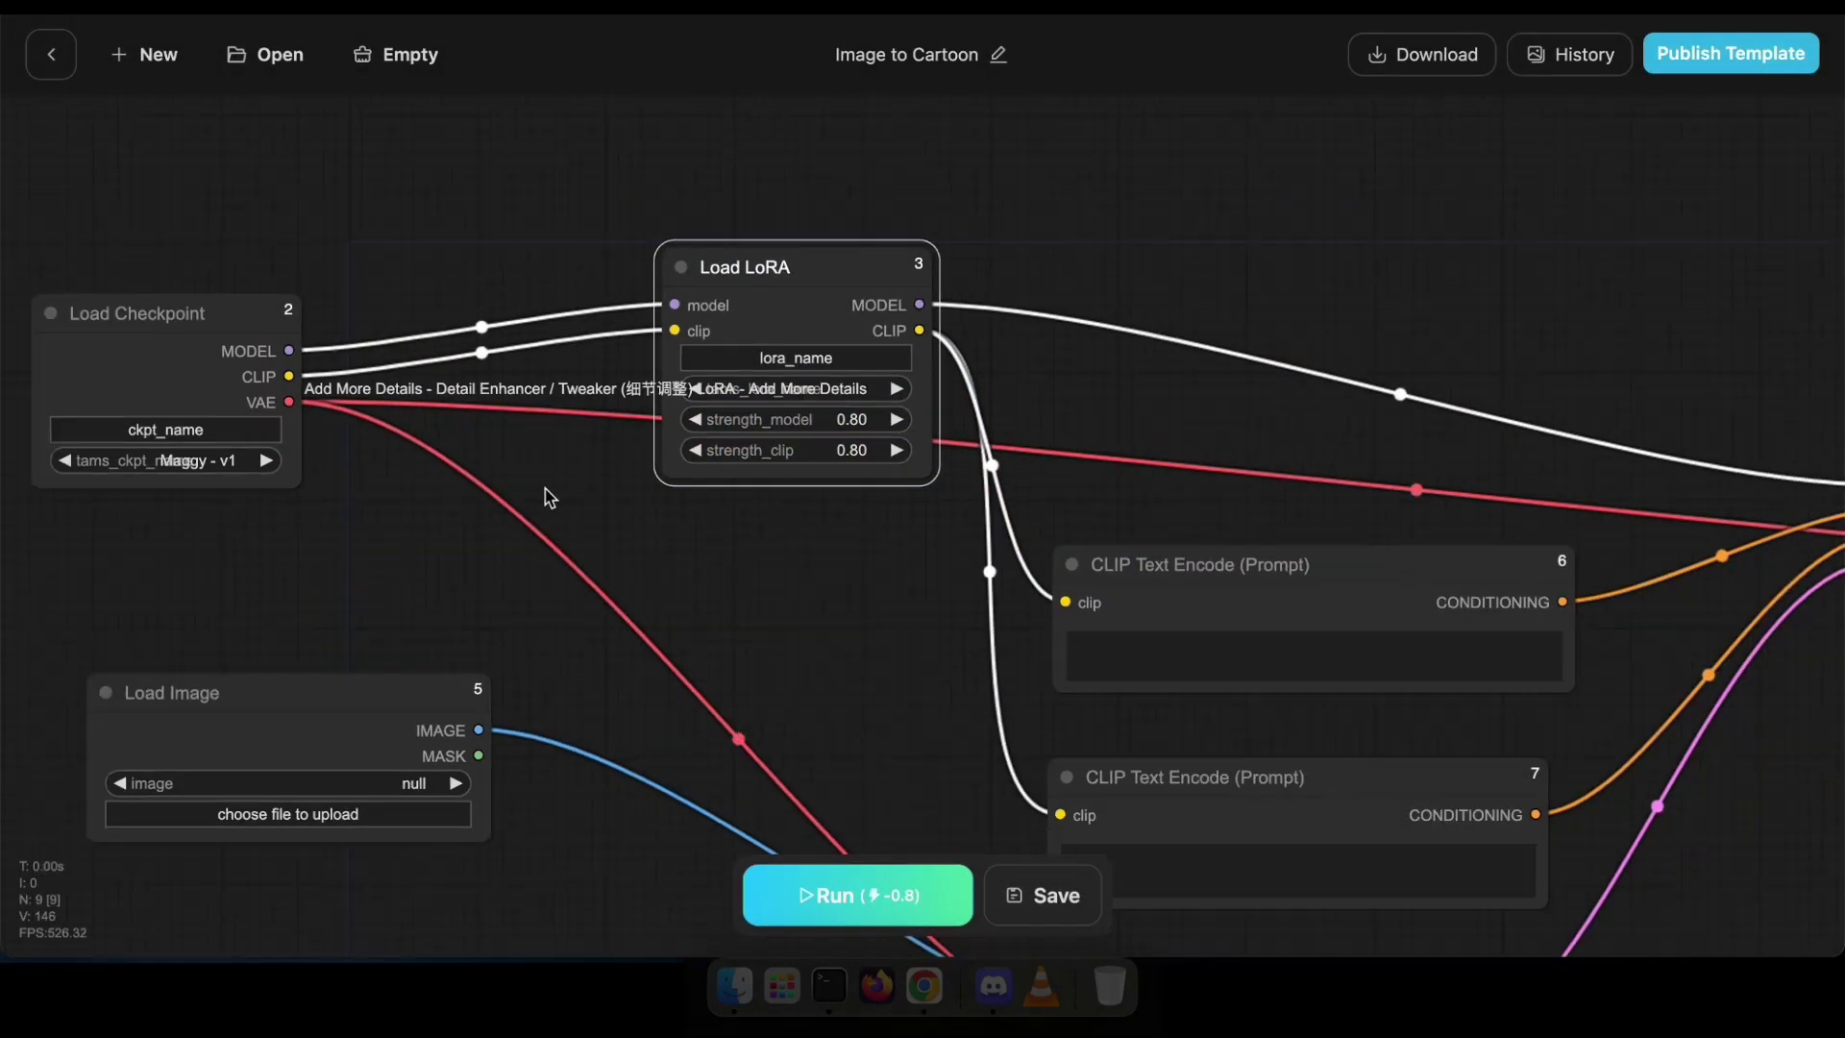
drag(764, 650, 584, 629)
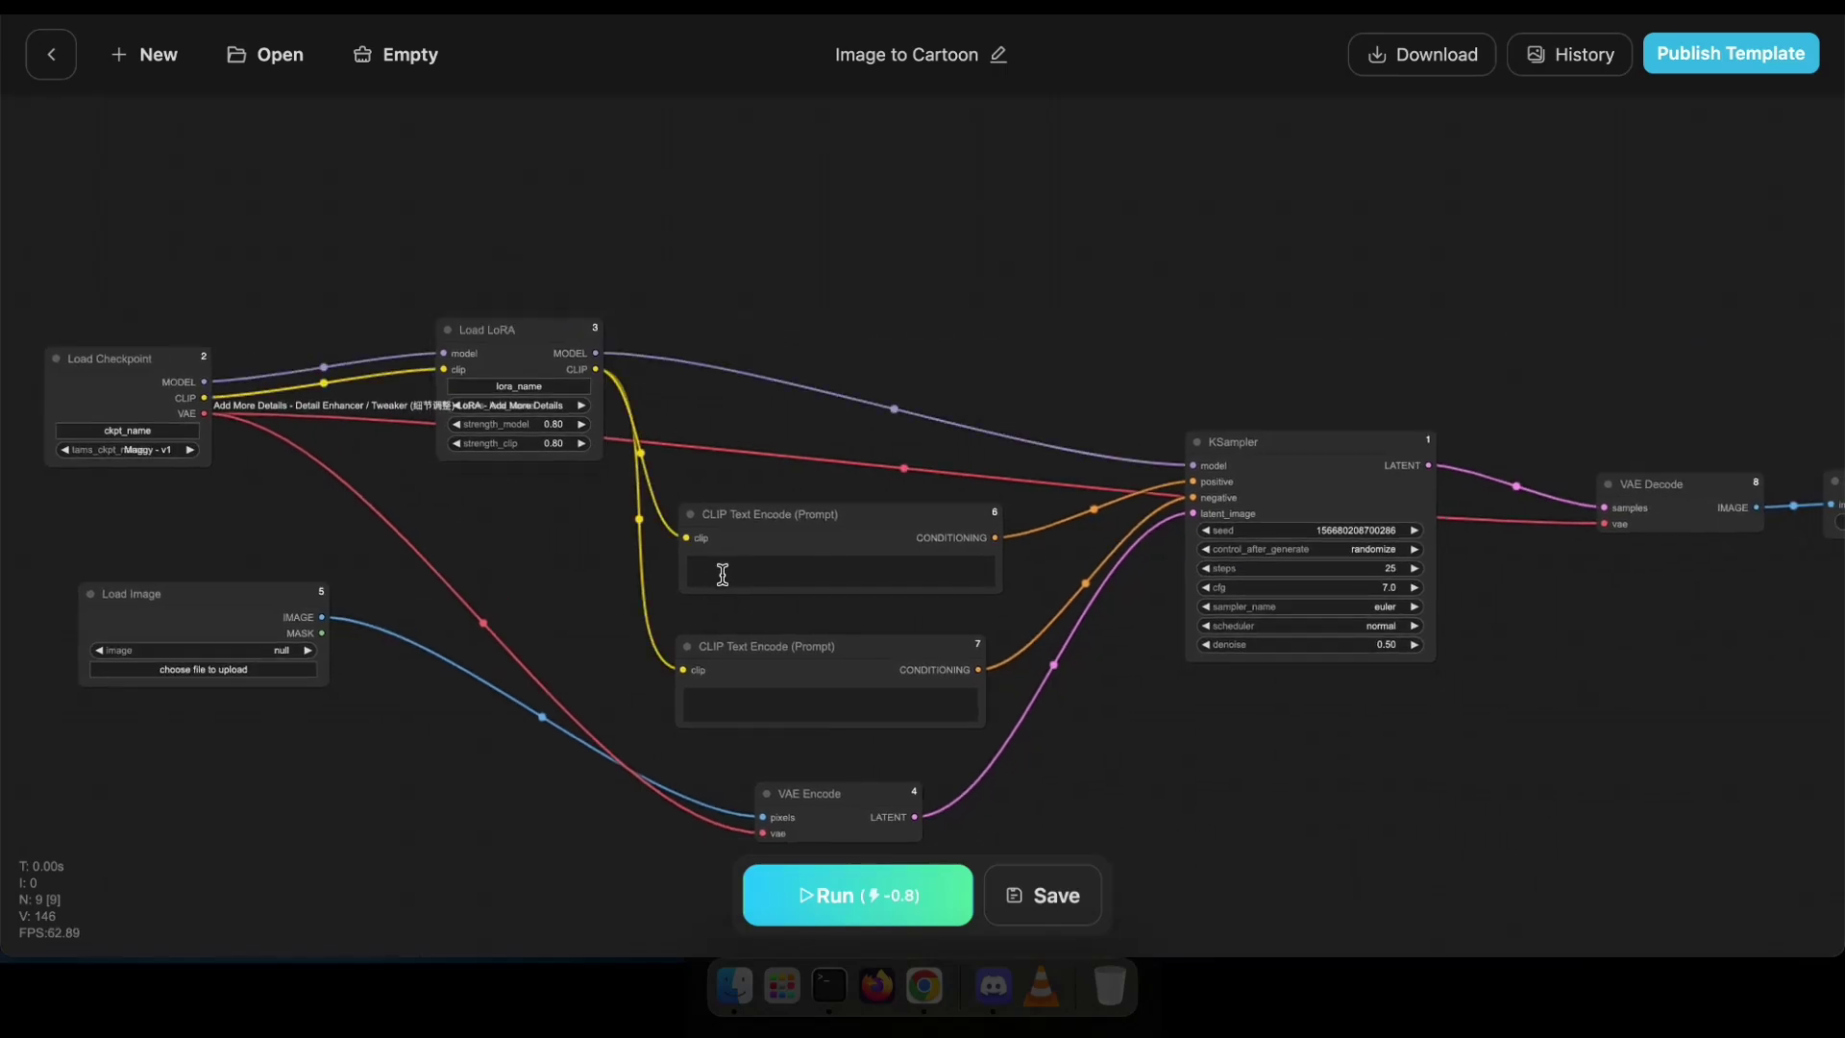
click(735, 566)
text(anime style,)
scroll(825, 552, up, 5)
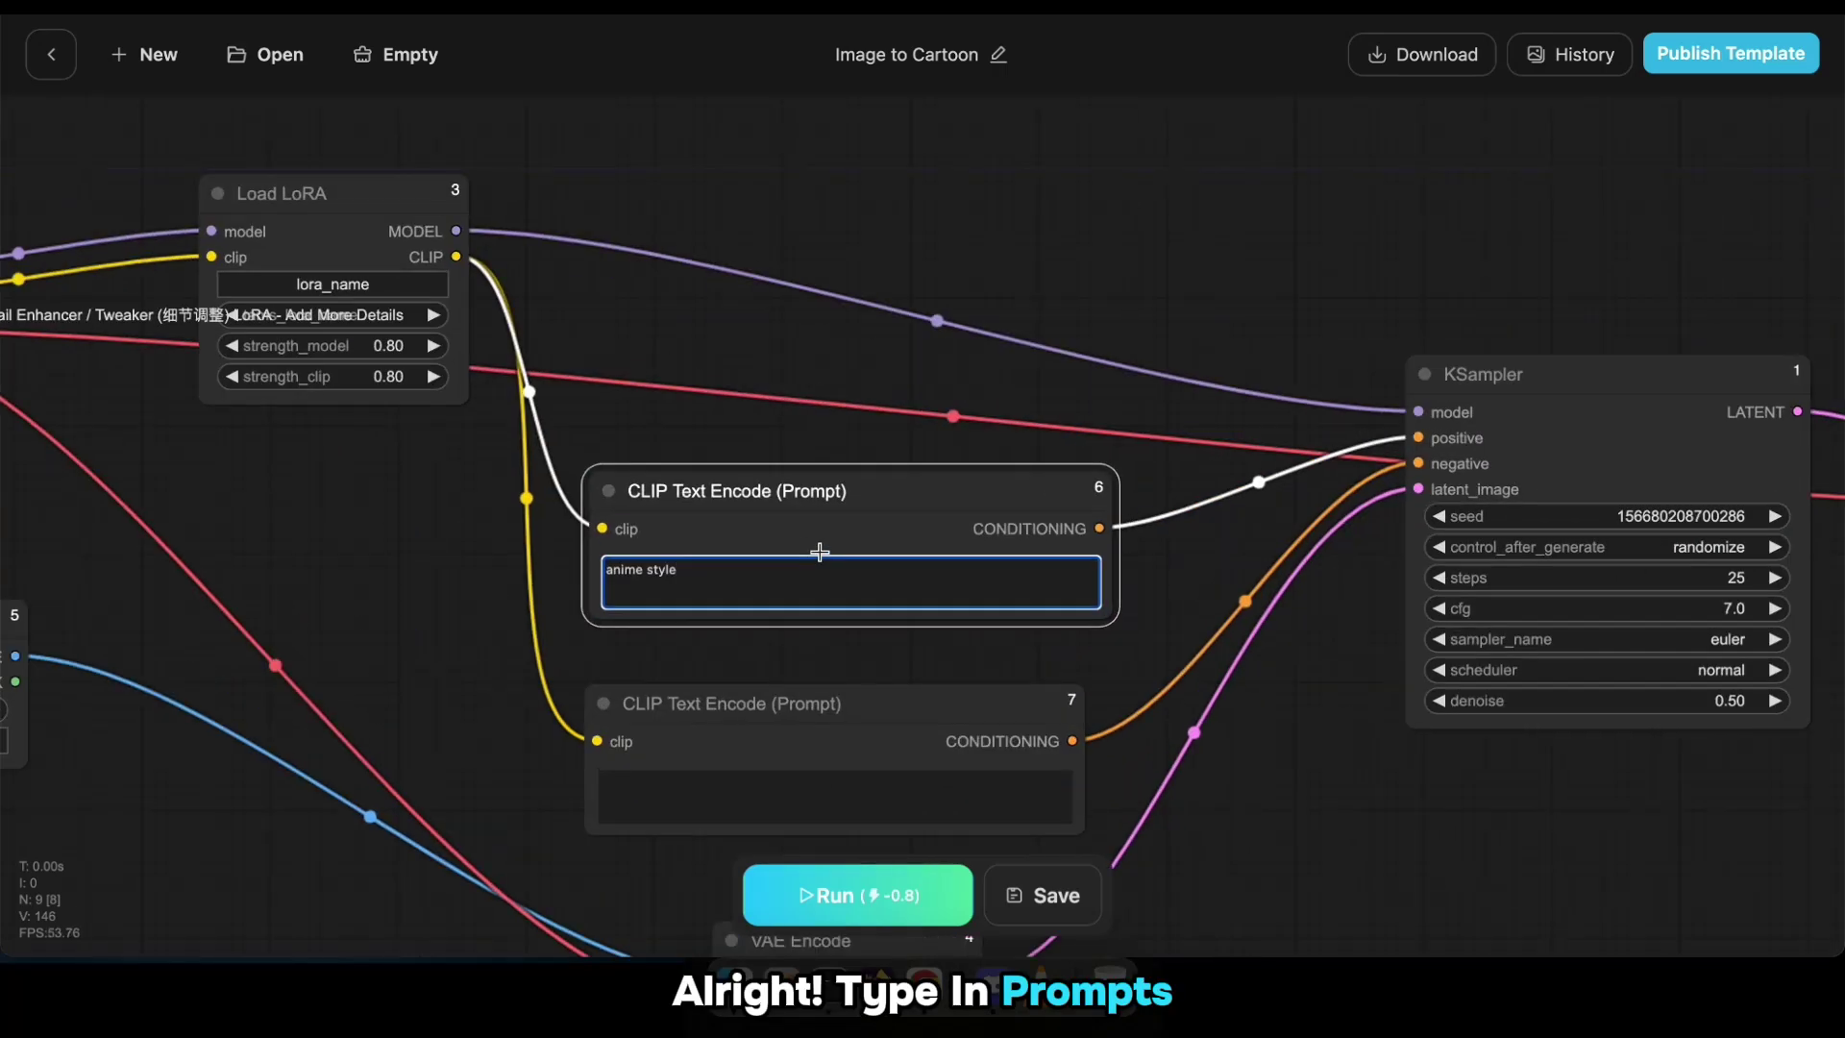
click(680, 794)
text(NSFW, ugly)
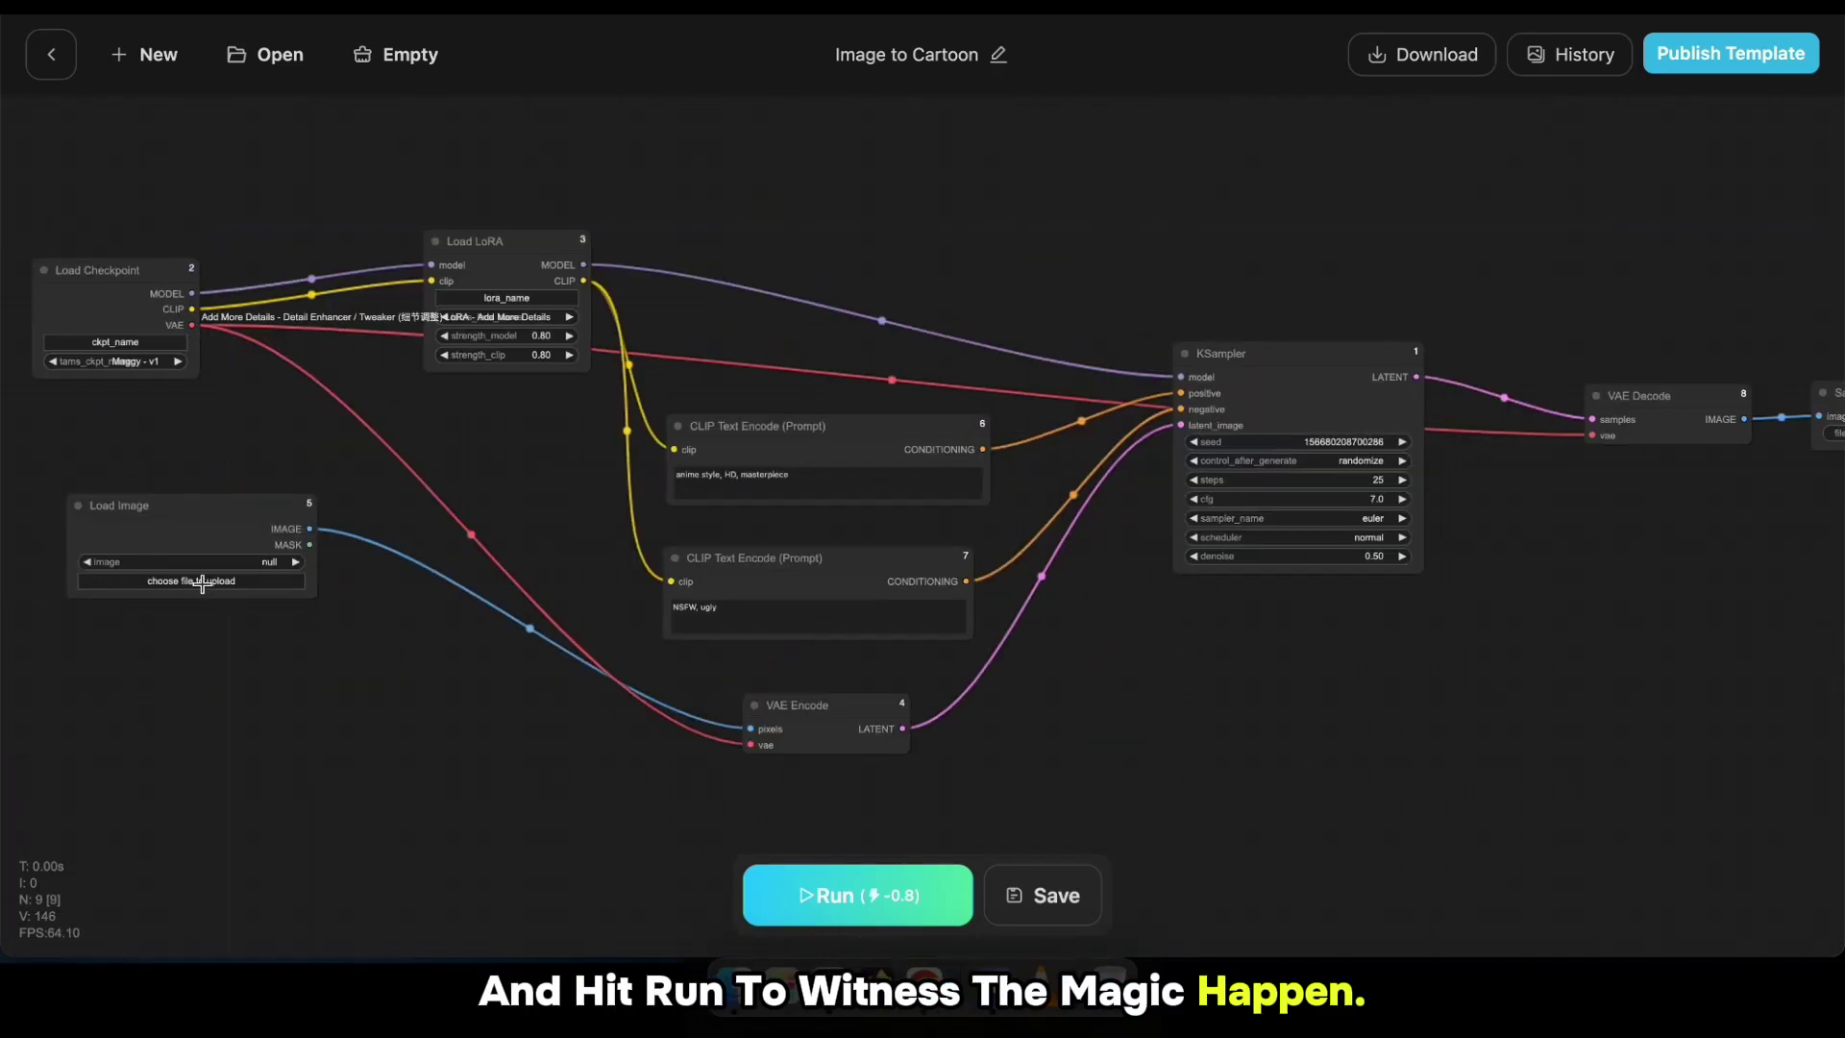
- Upload the portrait photo of the woman with pink-tipped hair into the Load Image node
click(202, 583)
double_click(483, 380)
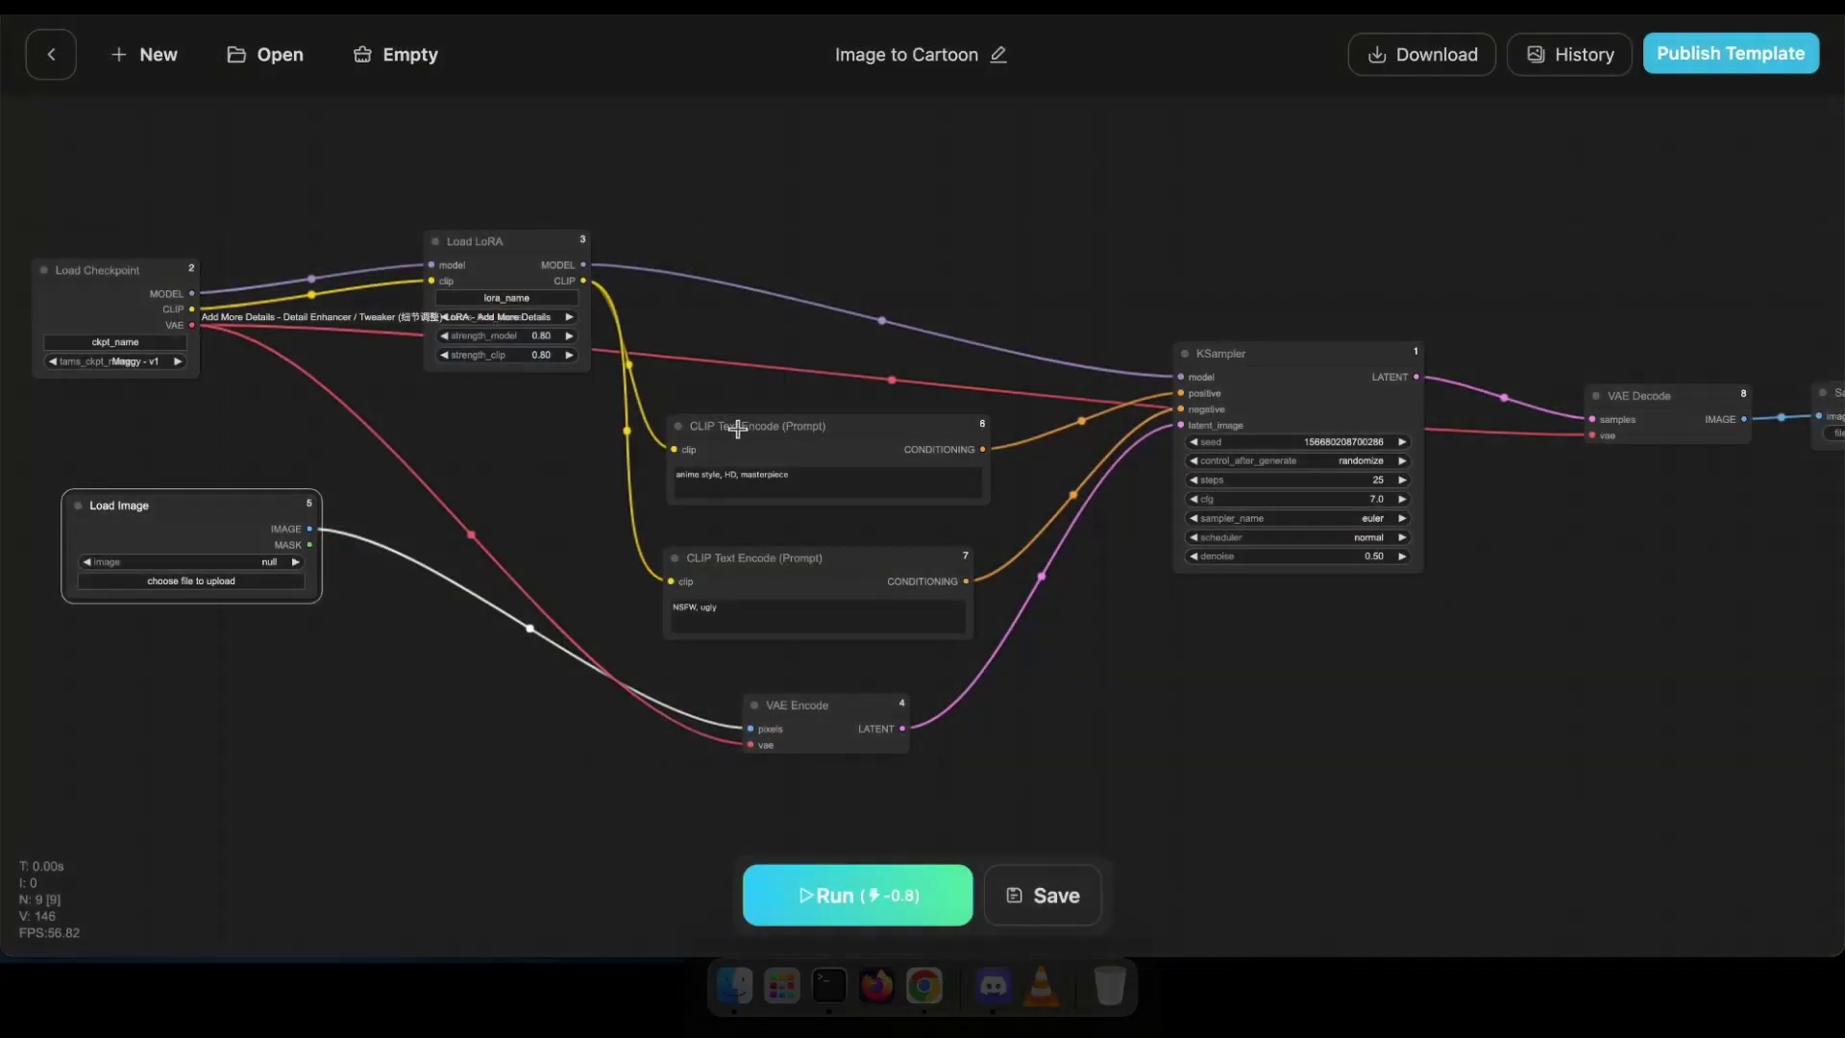
drag(344, 638, 441, 608)
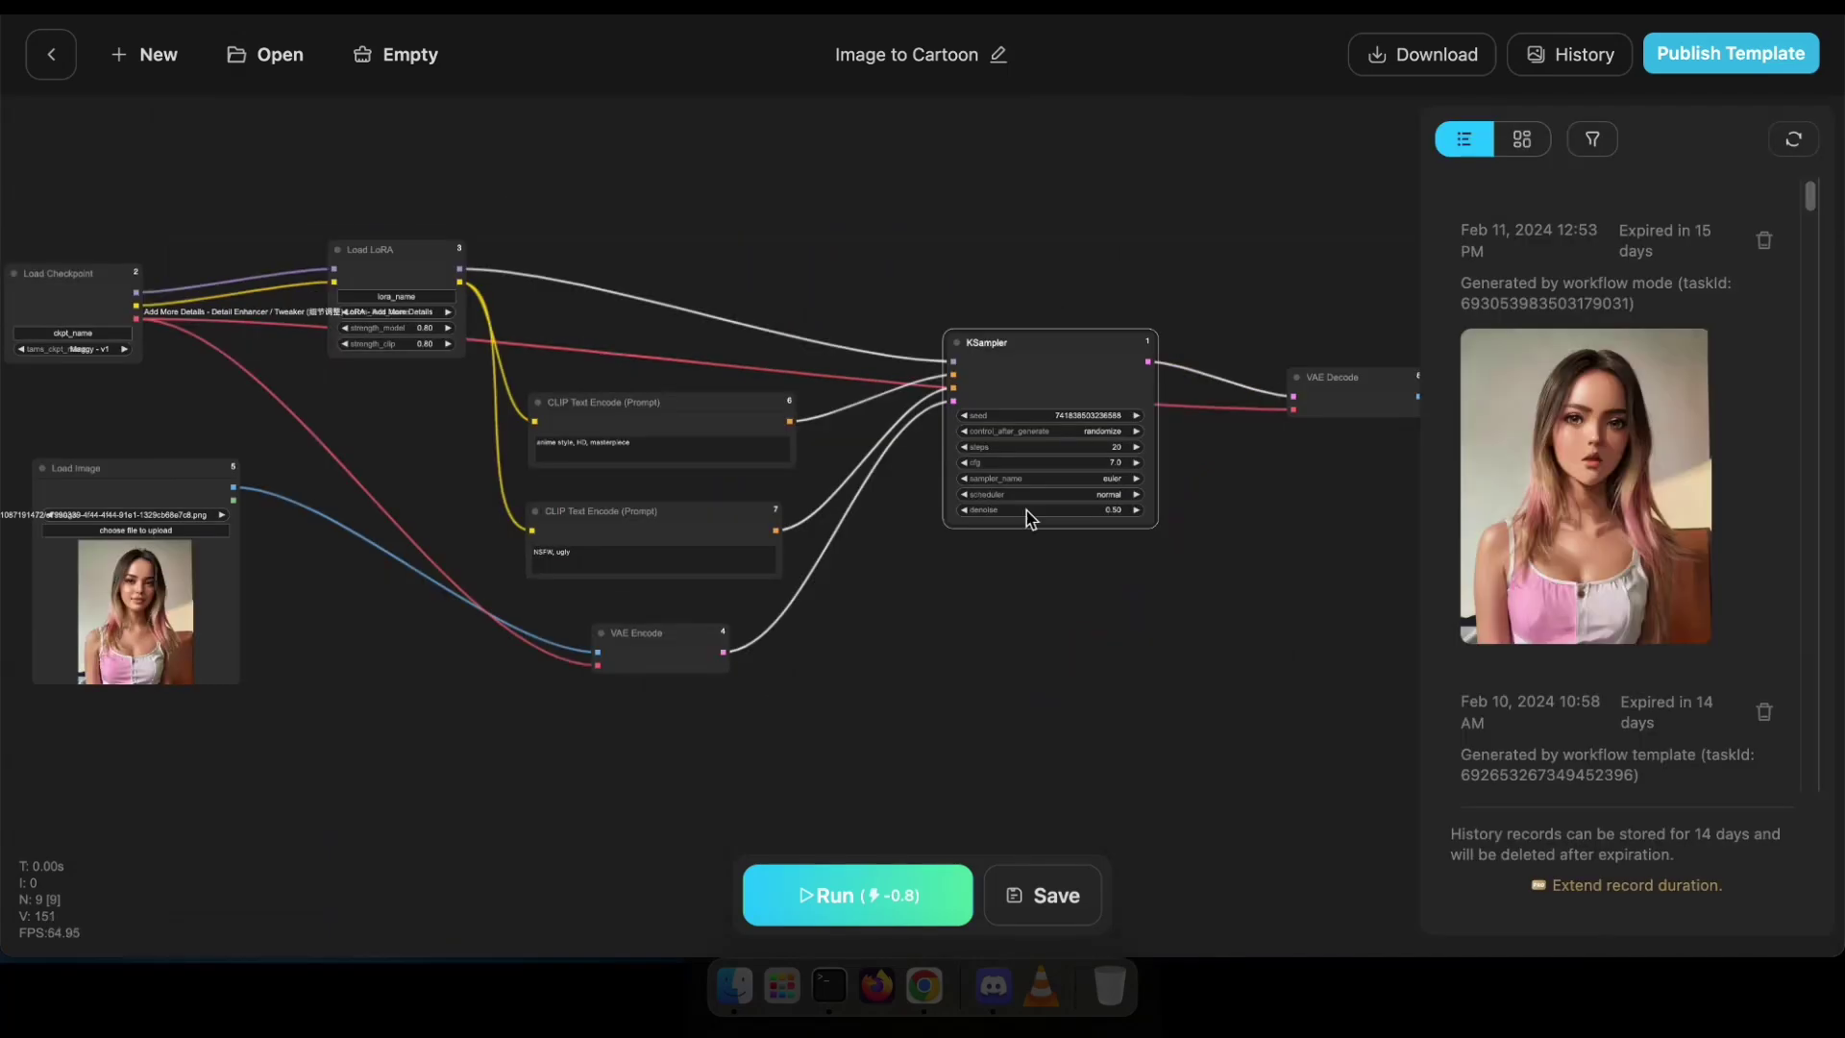
- Run the workflow on the uploaded portrait and delete the earlier 12:53 PM task from the history
scroll(1060, 459, up, 5)
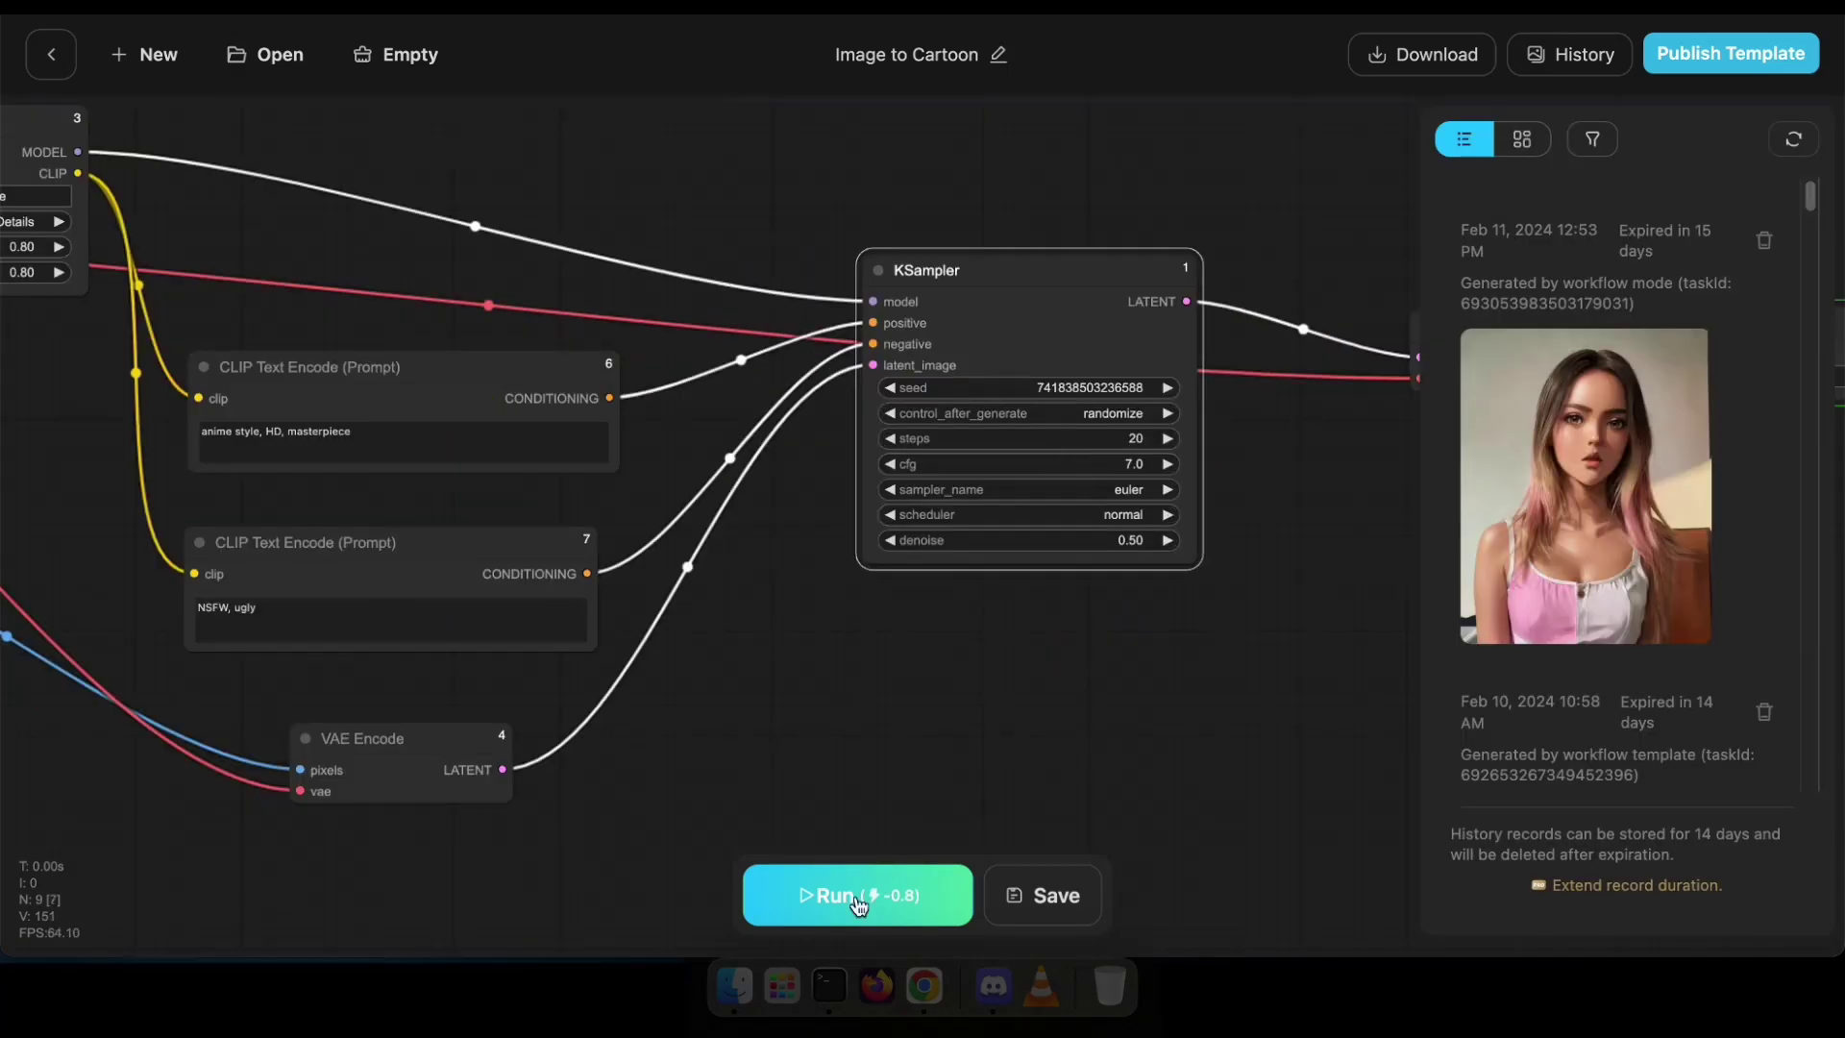
click(858, 905)
click(1764, 389)
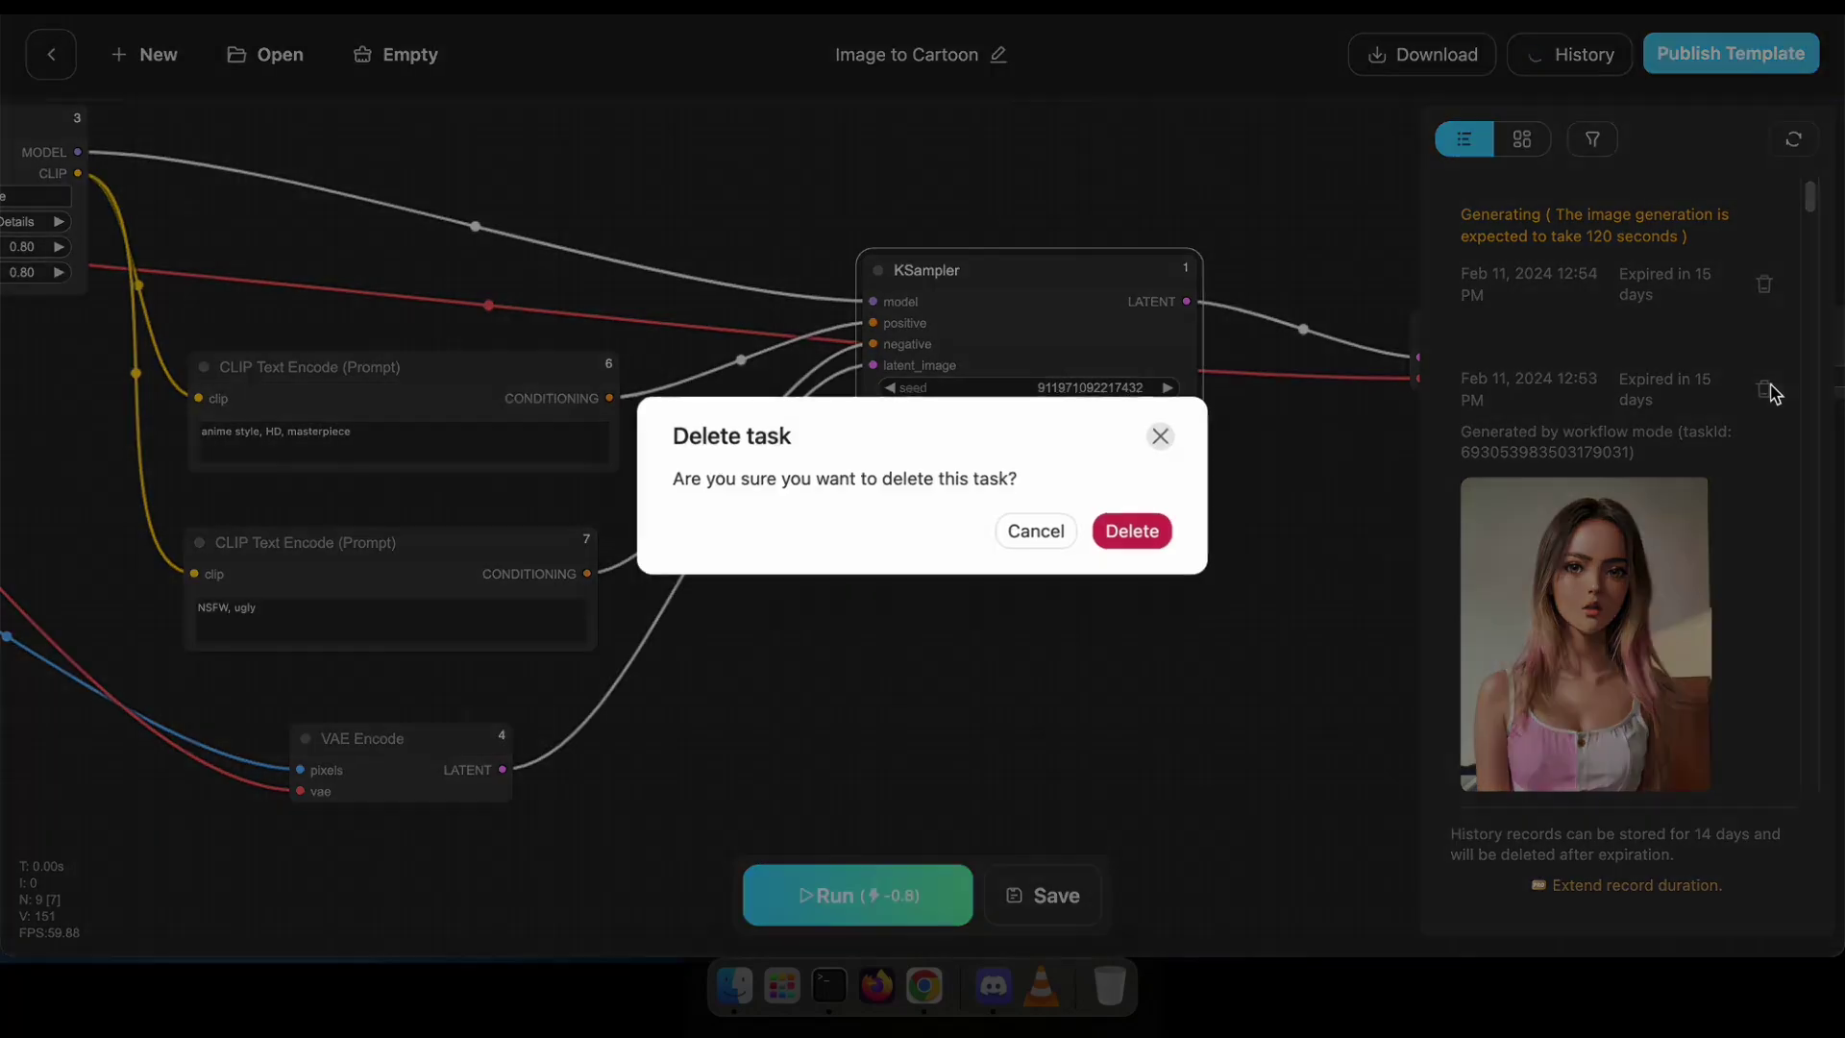
click(1128, 527)
- Look over the running workflow, from the source portrait in Load Image to the prompts, KSampler and VAE Decode
scroll(1153, 535, down, 2)
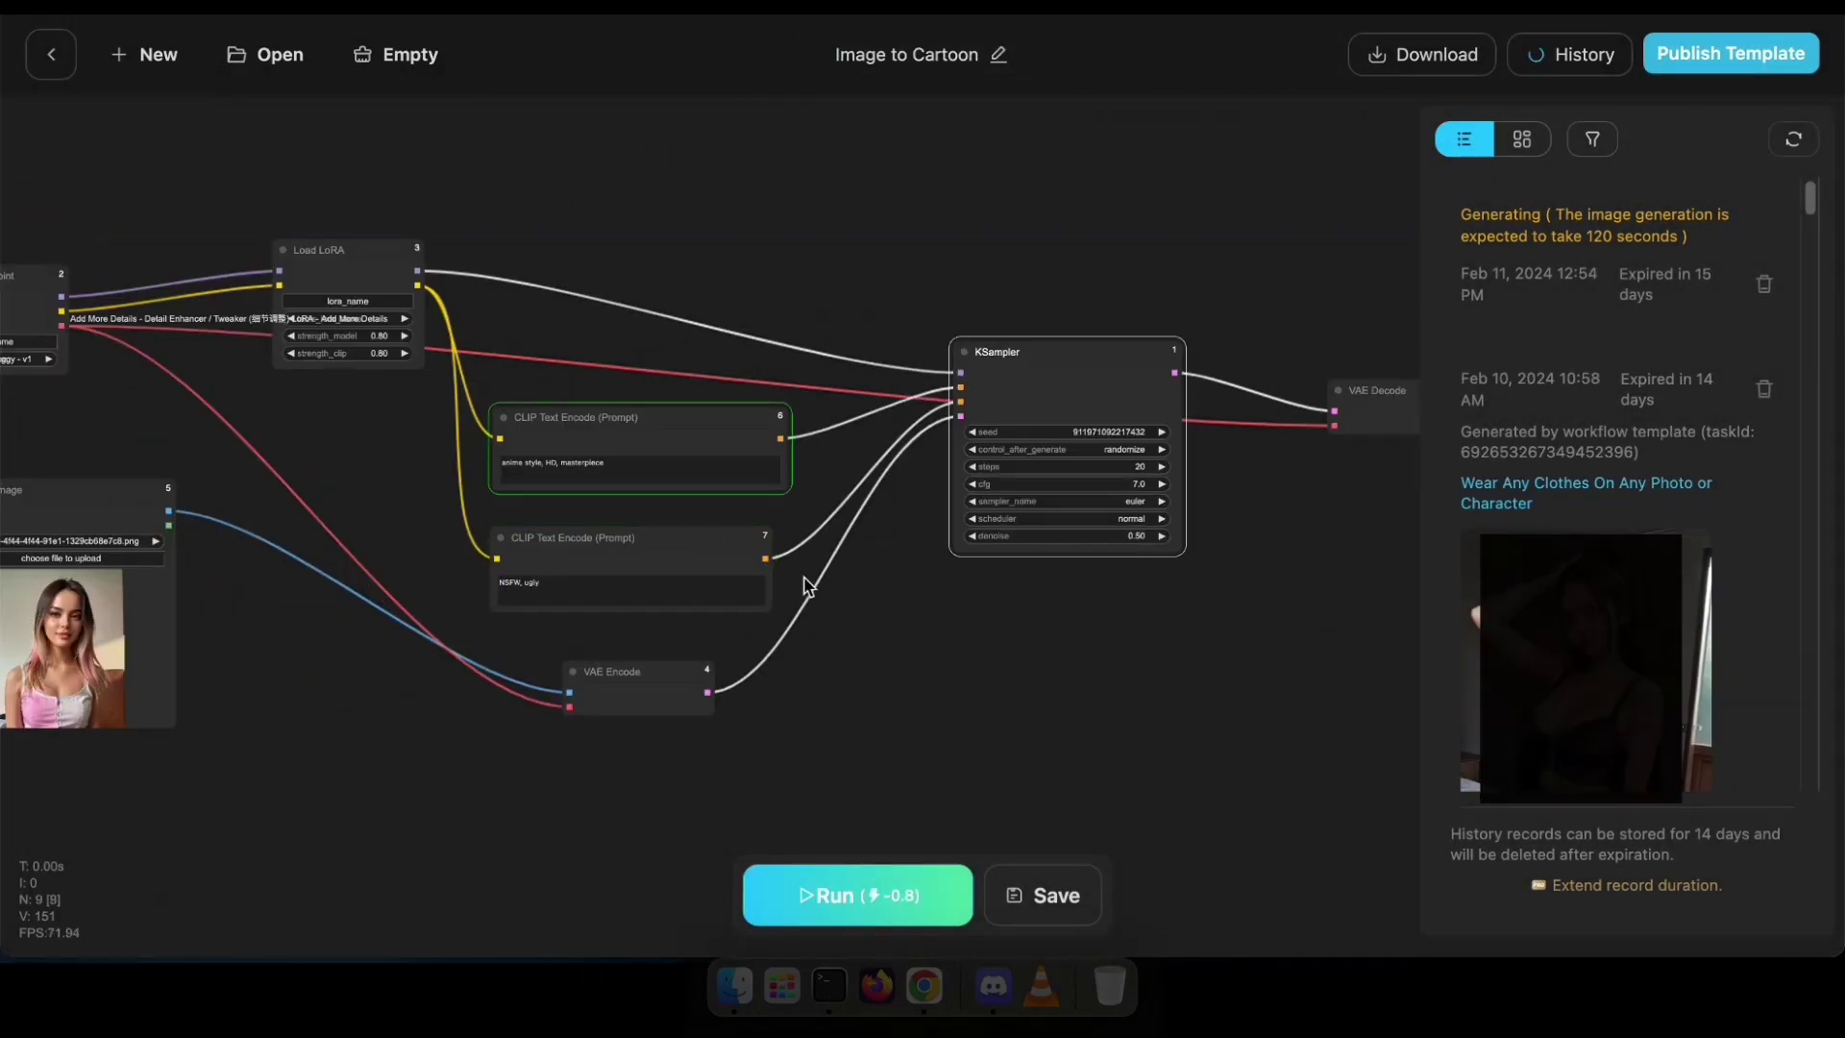
scroll(286, 710, up, 2)
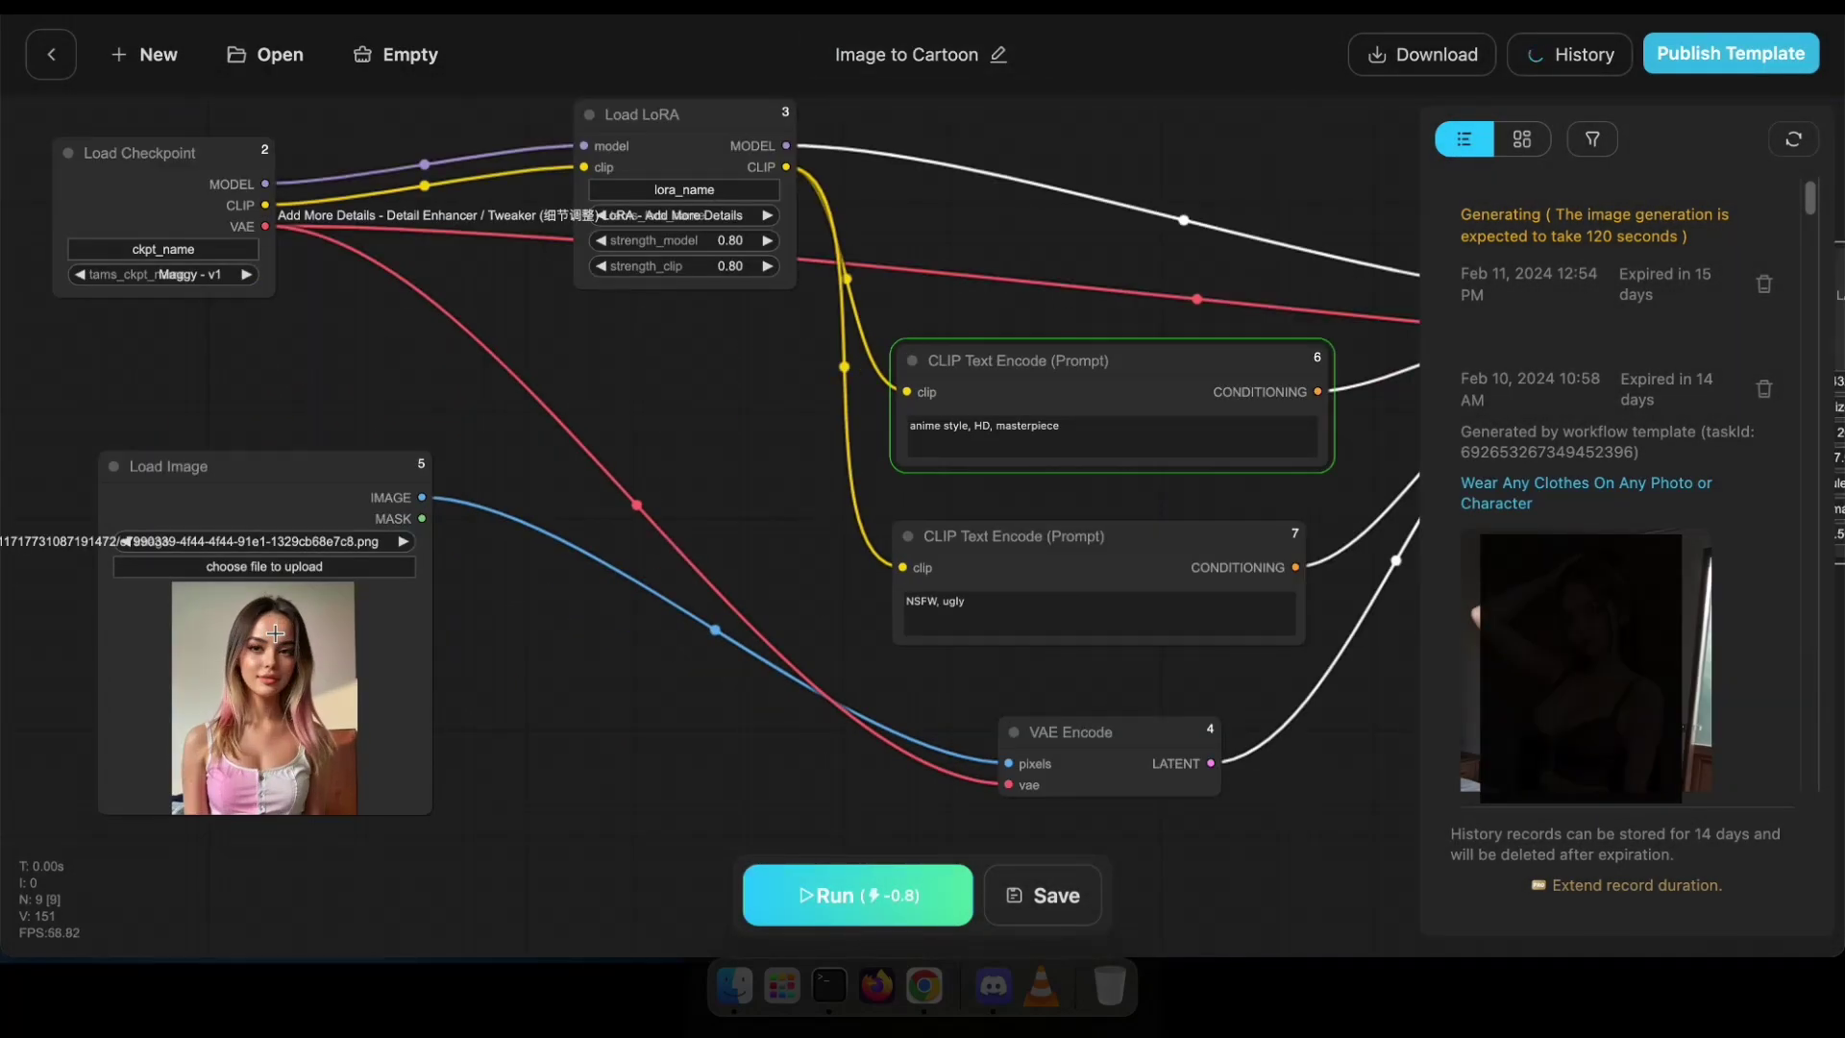
scroll(276, 628, down, 2)
drag(672, 574, 502, 627)
scroll(58, 733, up, 8)
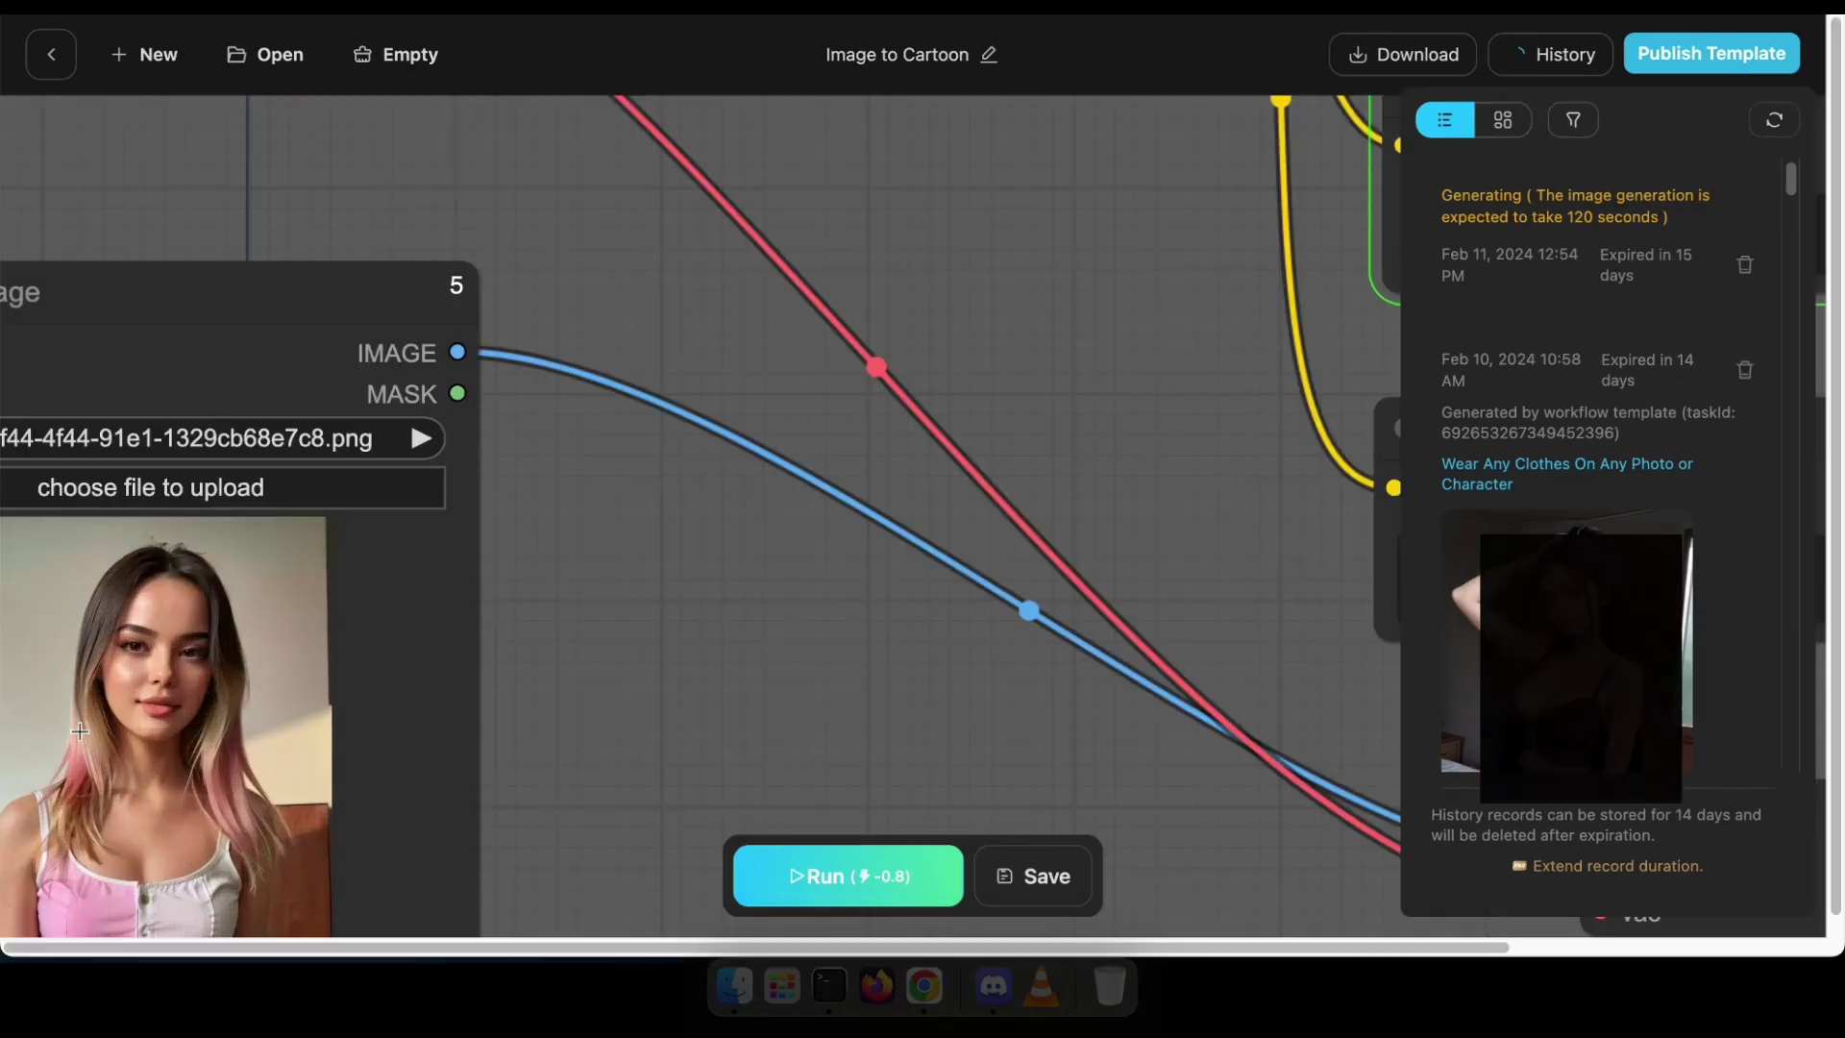
scroll(116, 750, down, 5)
drag(268, 794, 939, 638)
scroll(938, 638, down, 5)
drag(1394, 605, 911, 740)
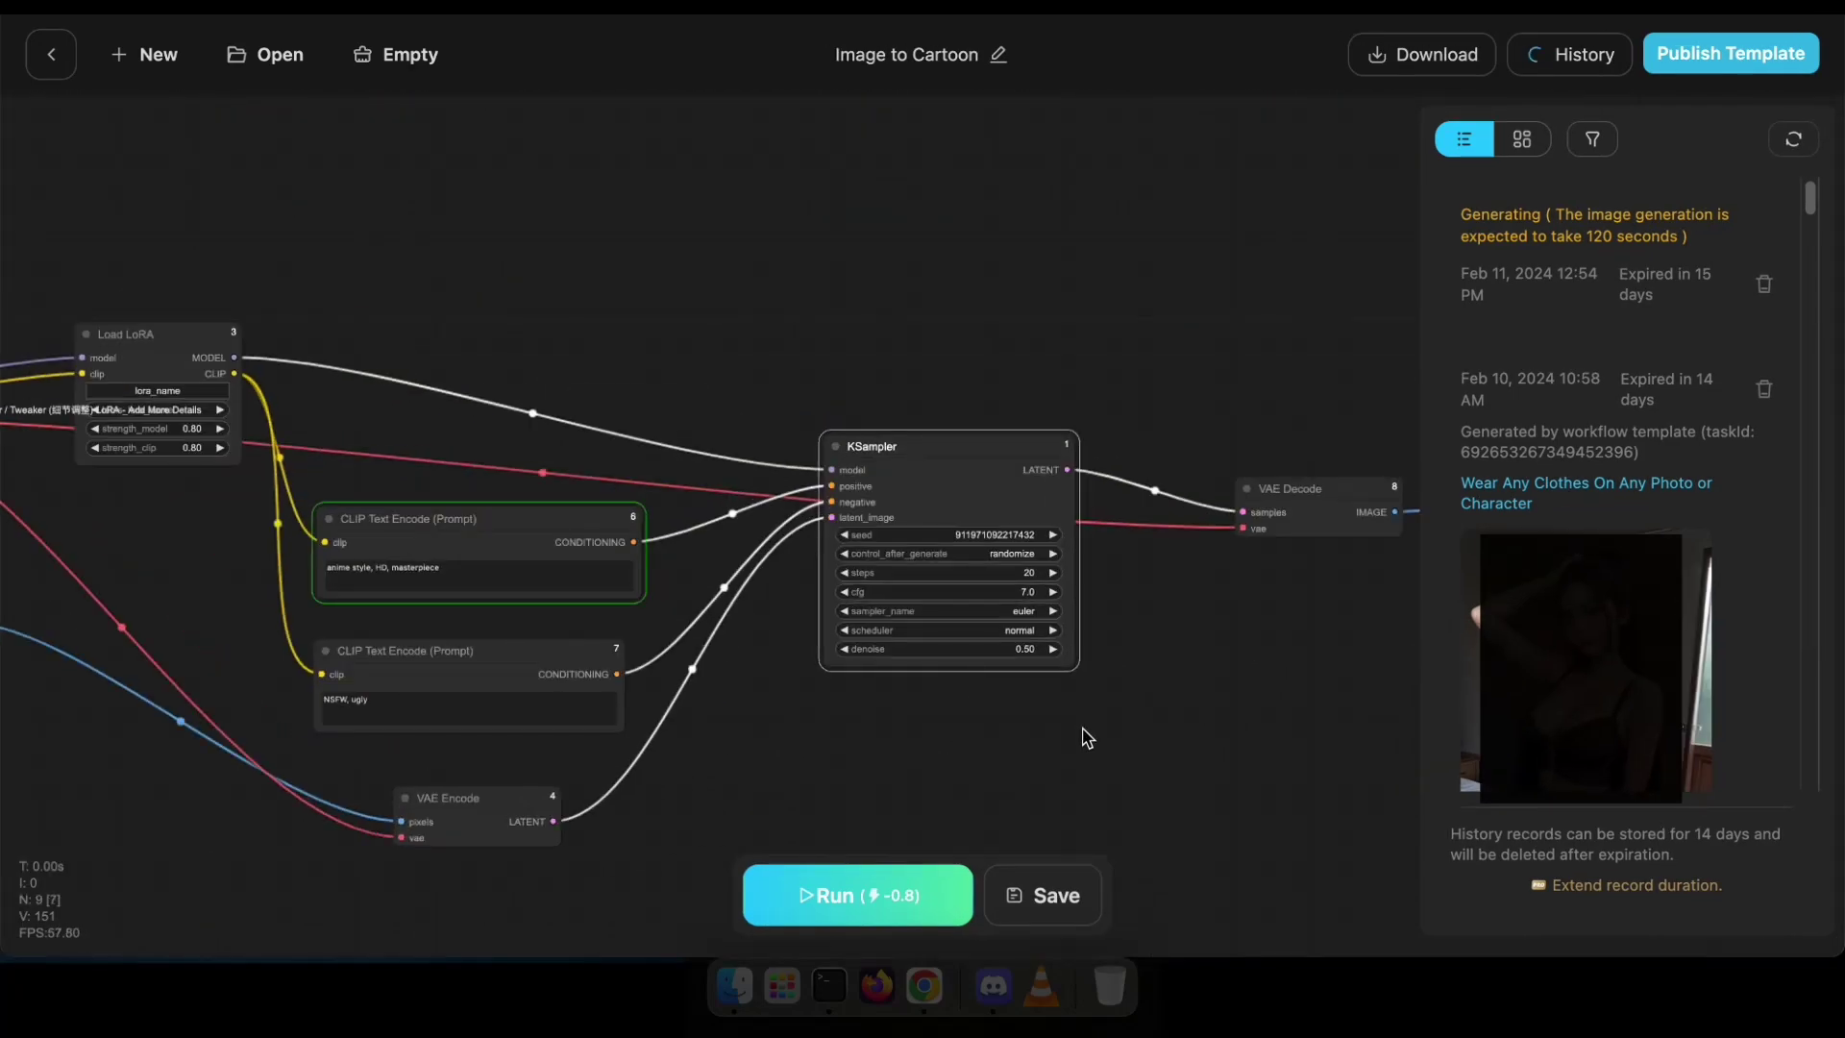
- View the newly generated portrait enlarged and compare it with the source photo in the Load Image node
scroll(1086, 731, down, 4)
drag(1238, 737, 983, 701)
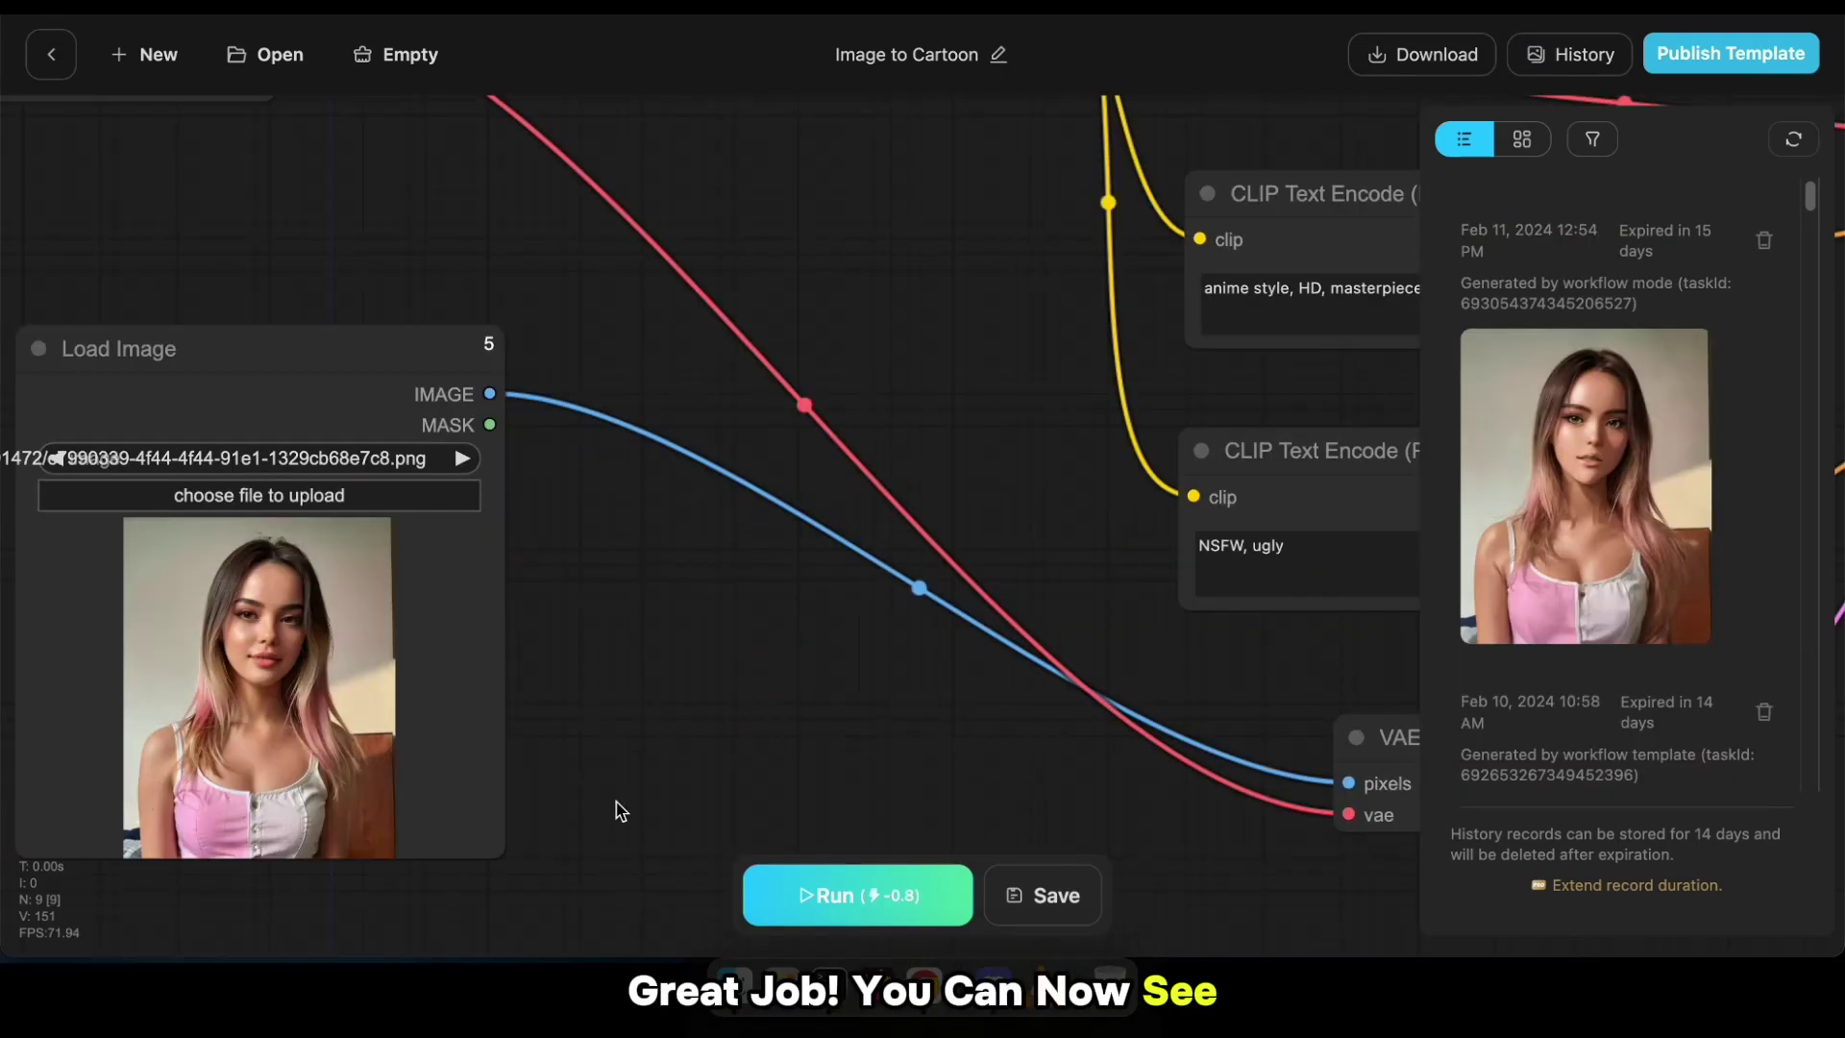
click(1610, 431)
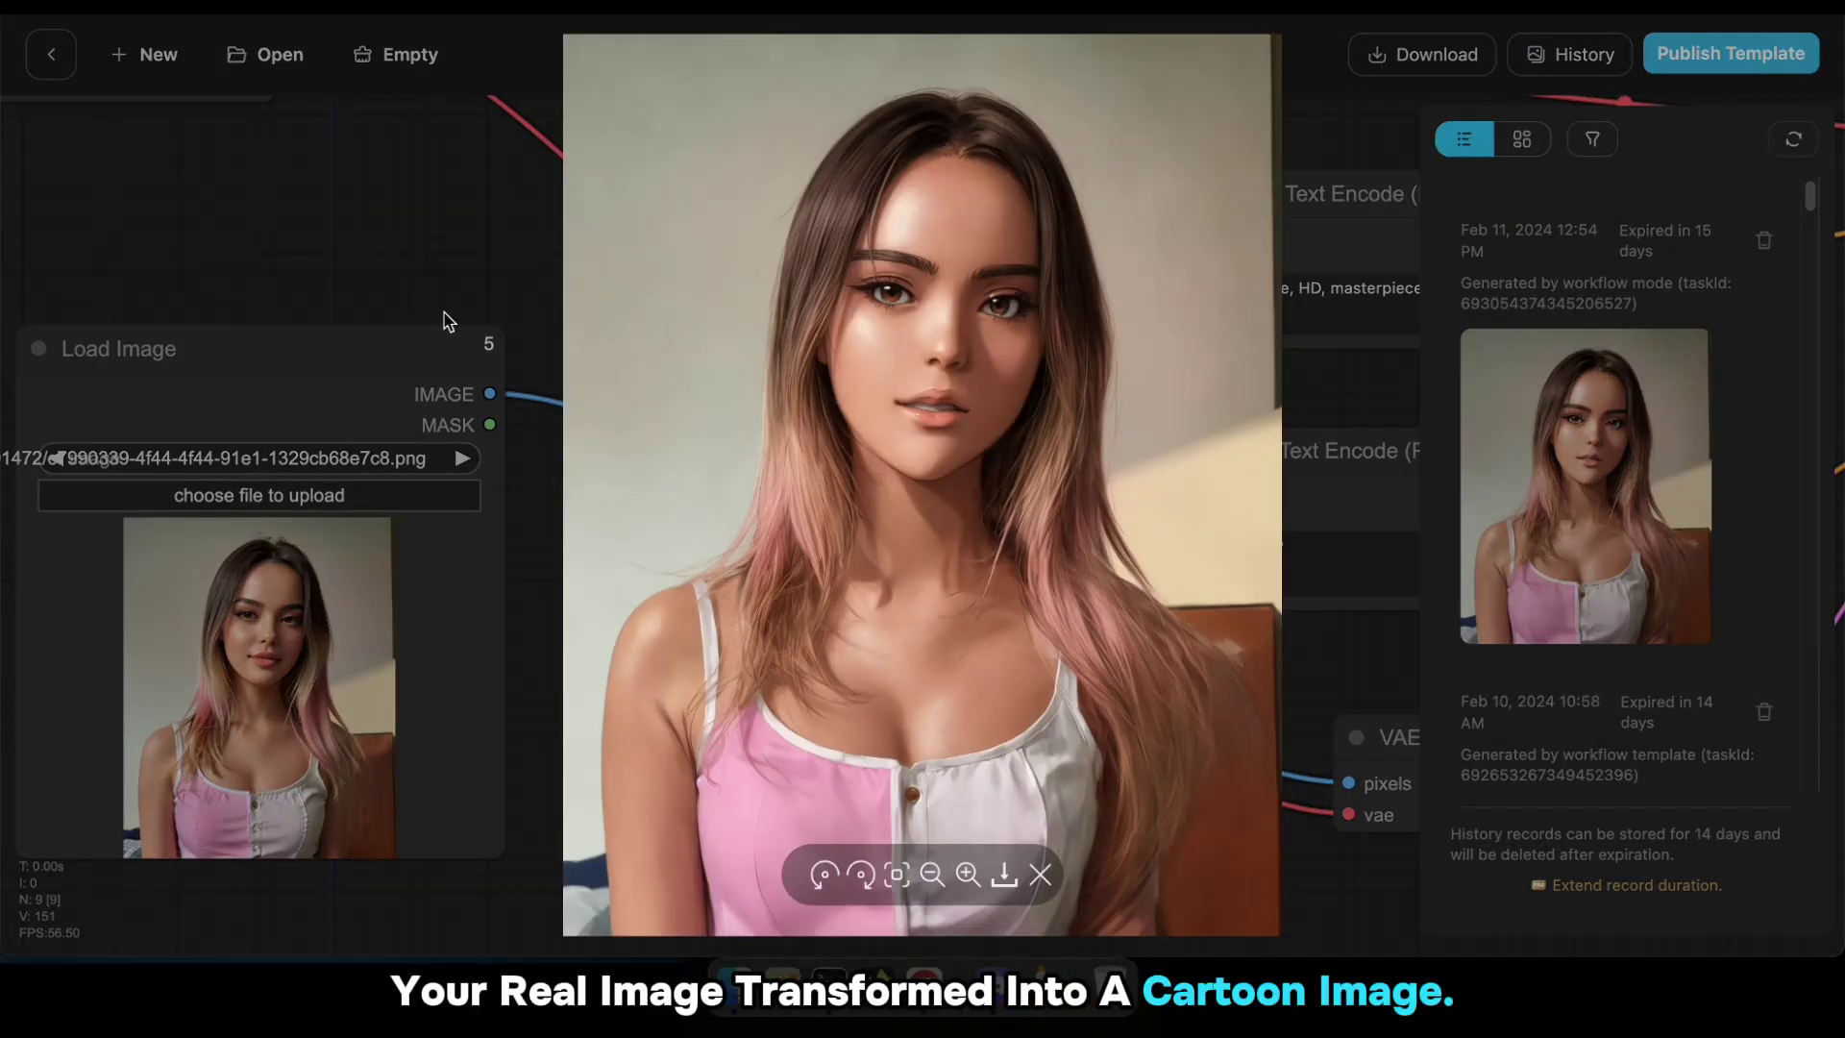
click(443, 319)
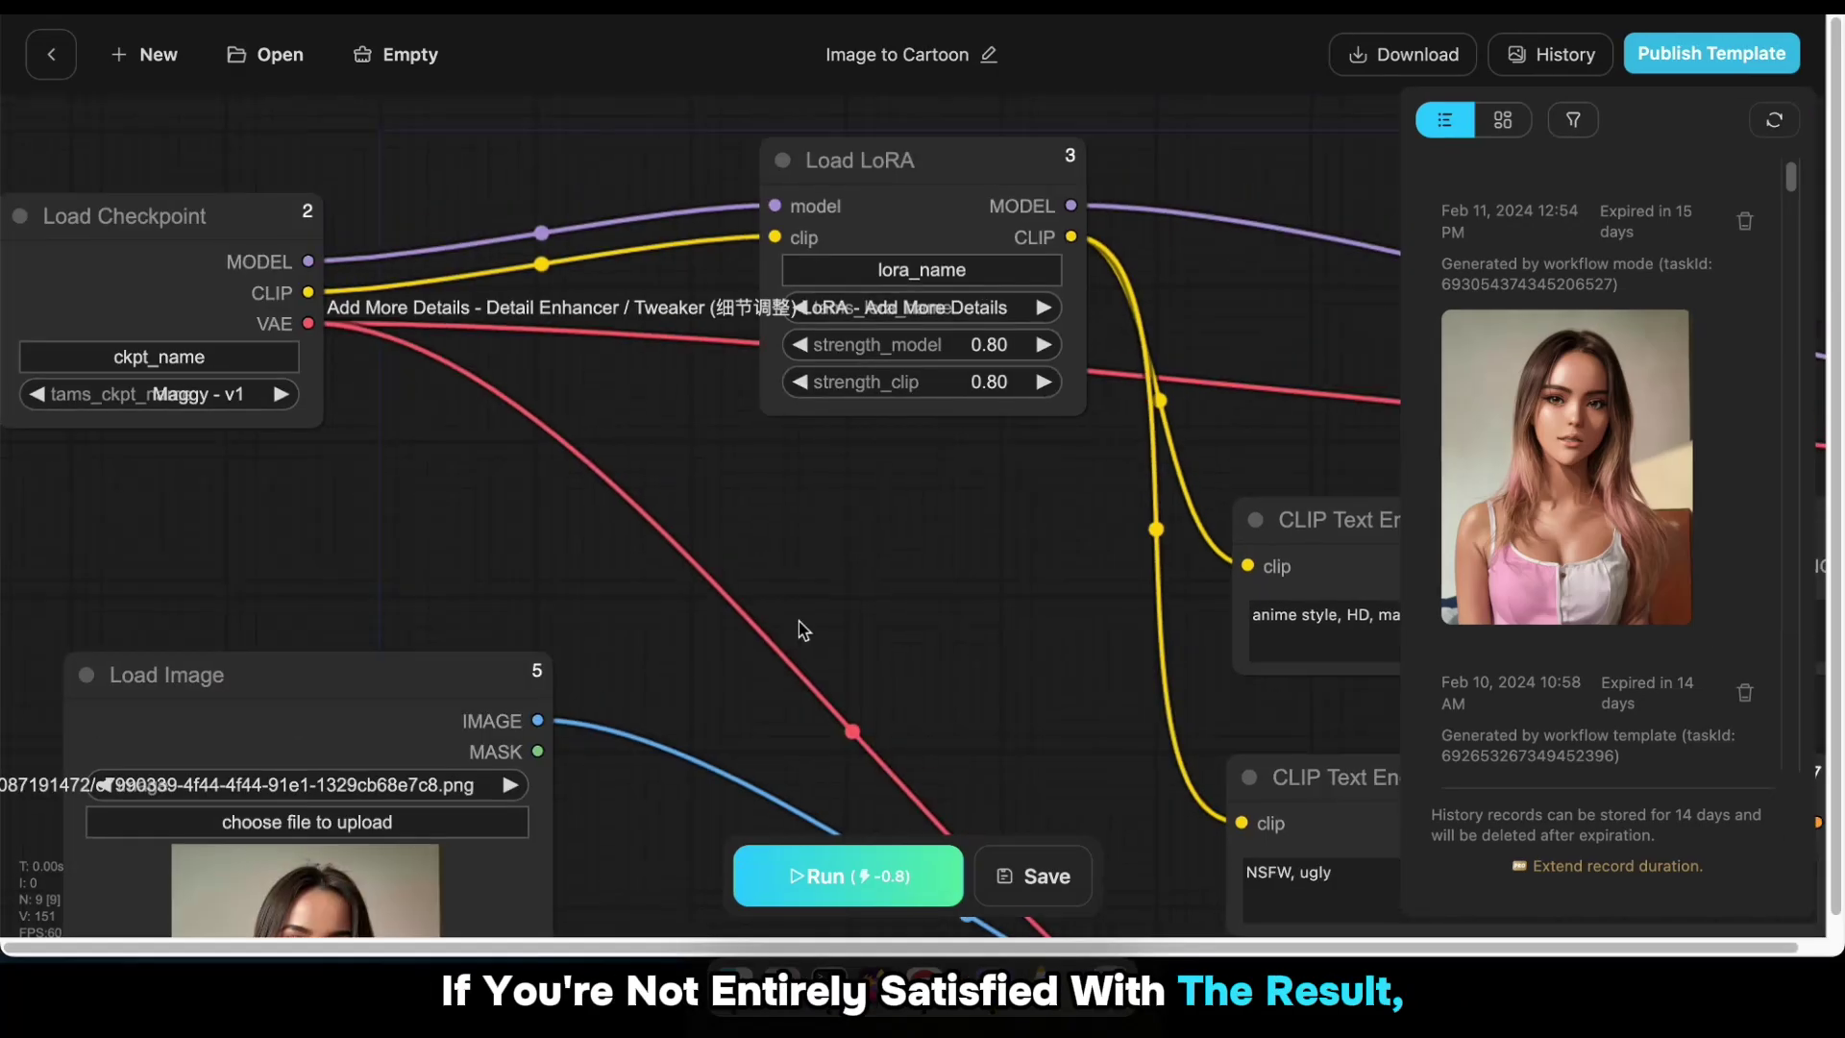
- Search the LoRA models for "add detail" again and try Add More Detail XL in the Load LoRA node
click(836, 271)
text(add detail)
scroll(567, 373, down, 5)
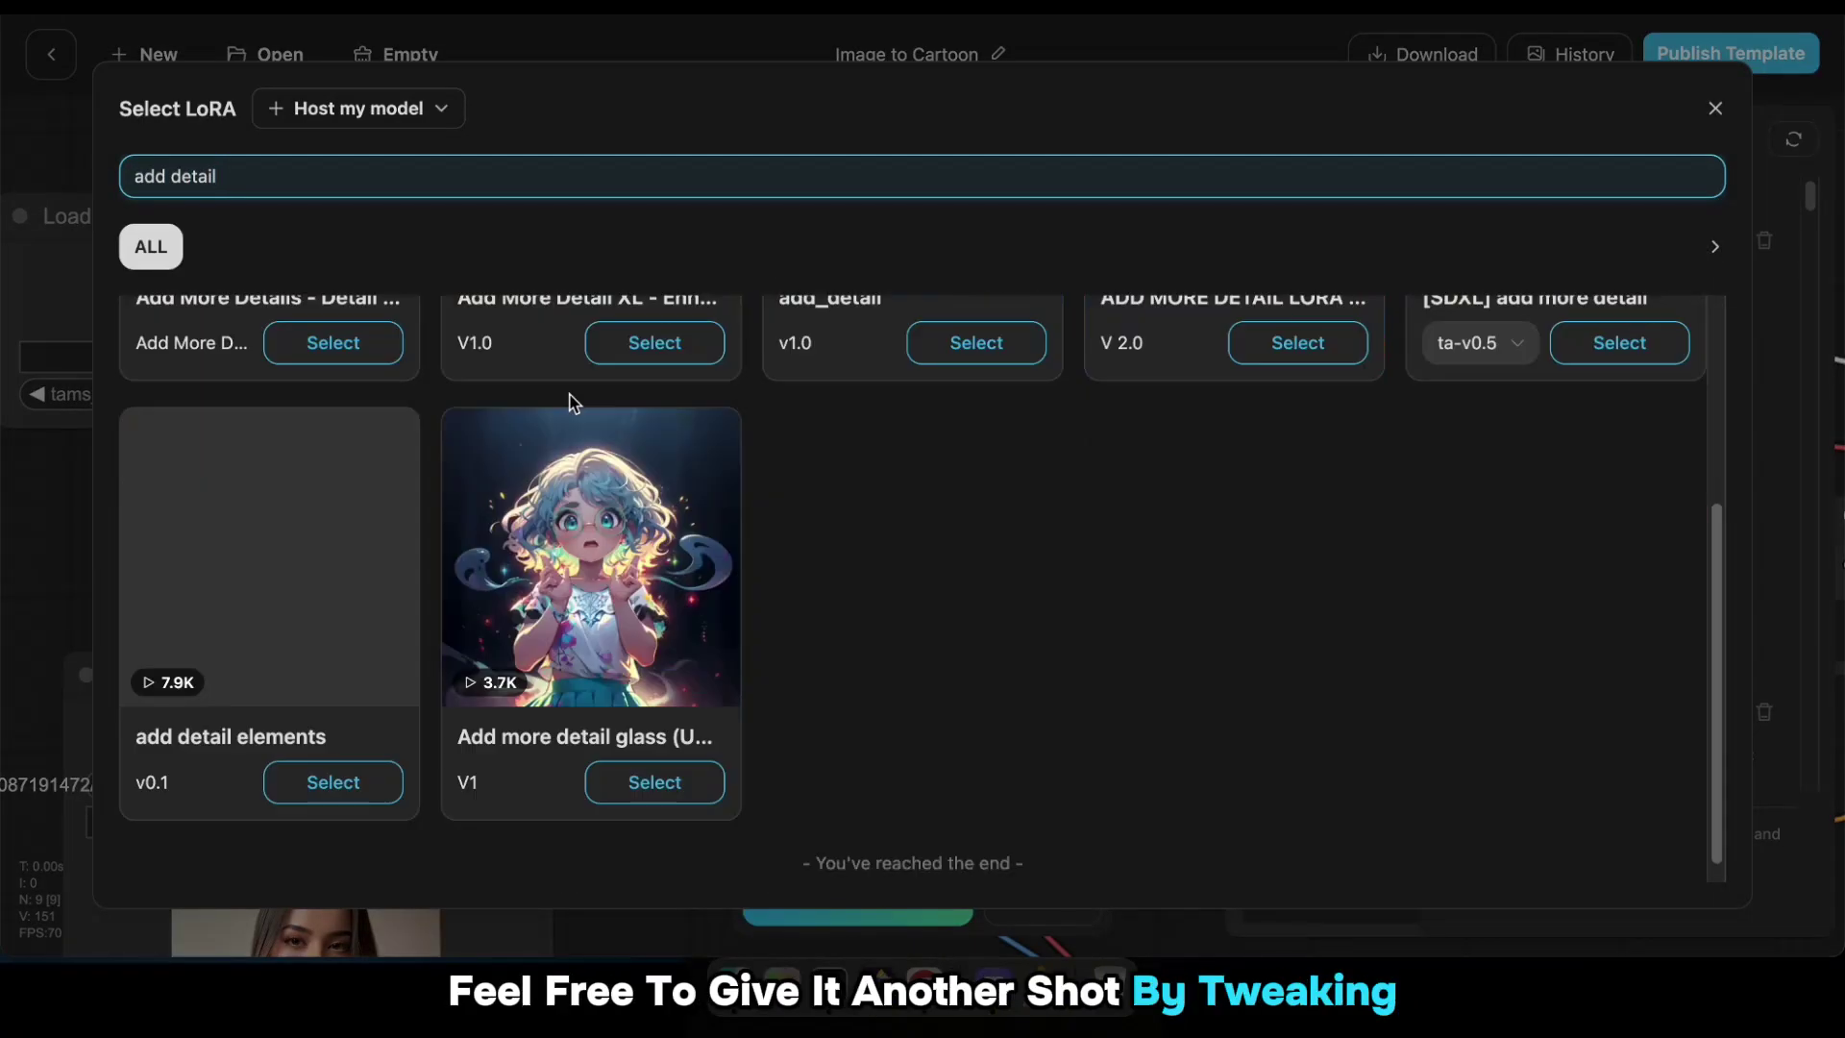
scroll(721, 495, up, 5)
click(592, 441)
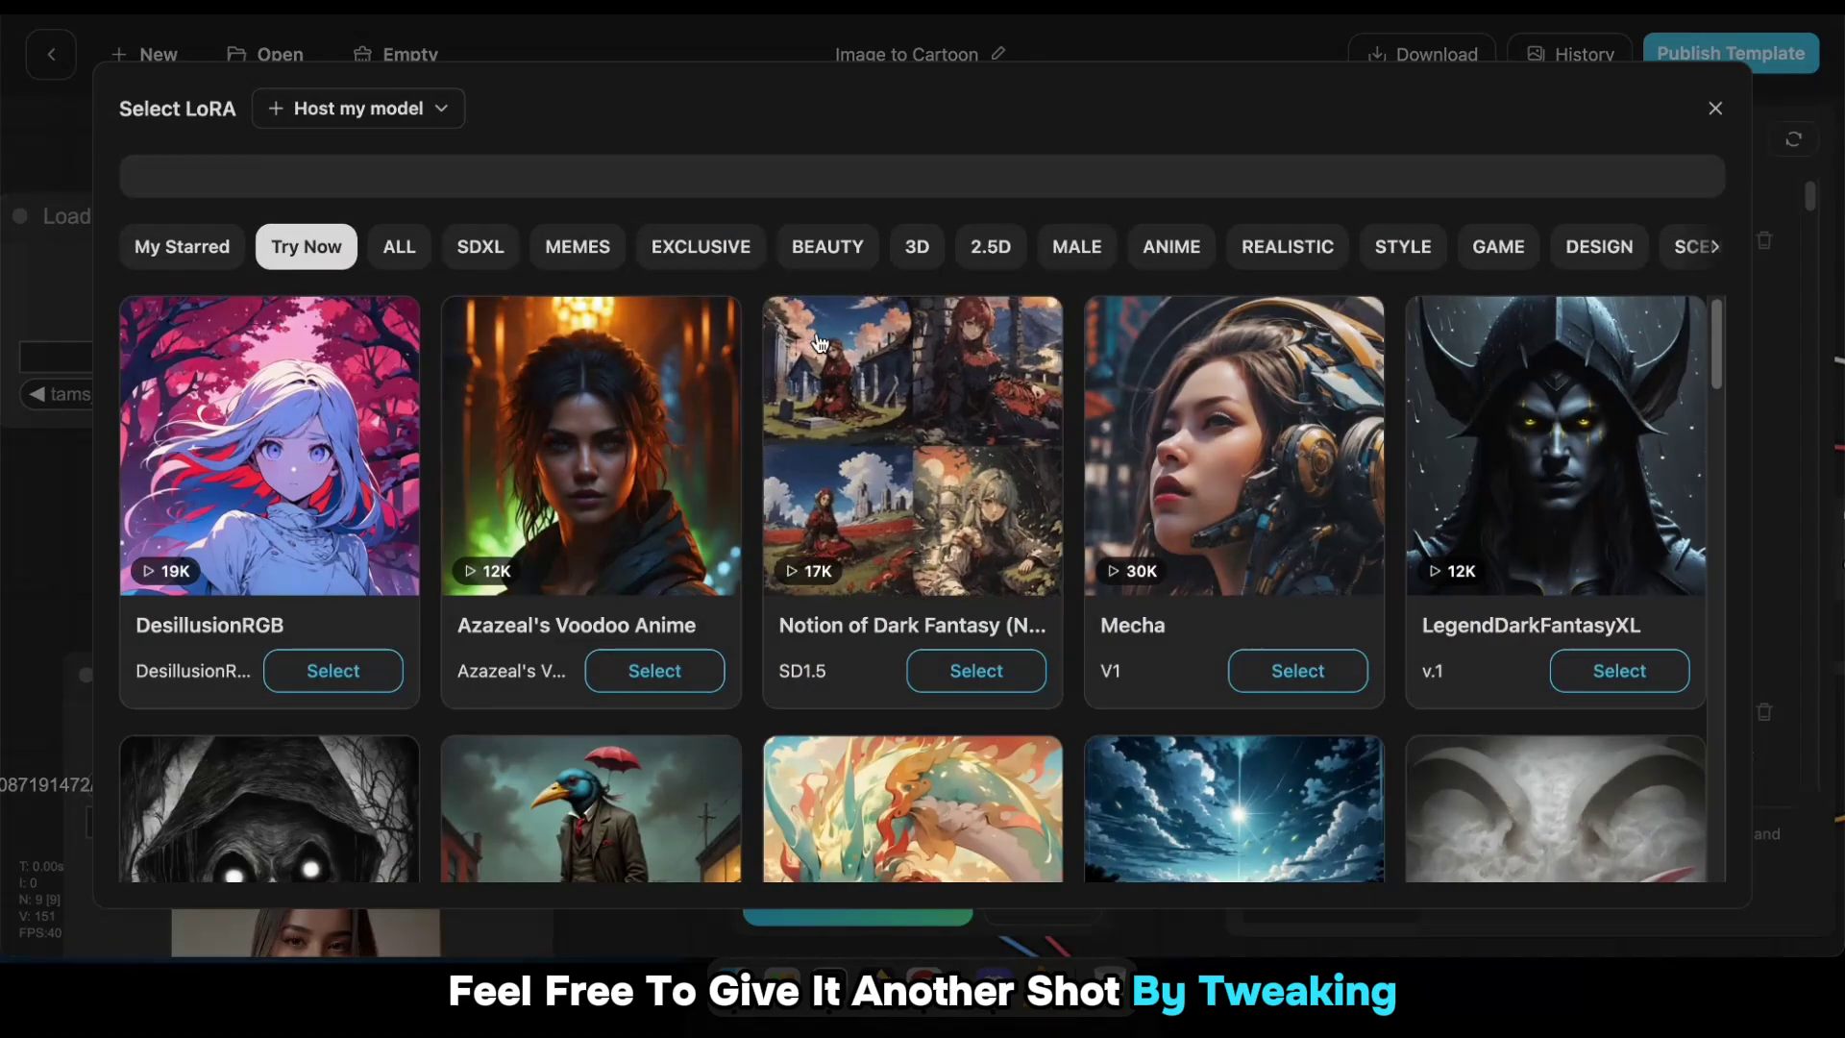
- Search the LoRA models for "anime" and load Midjourney-Anime Style v0.3 in the Load LoRA node
click(337, 176)
text(anime)
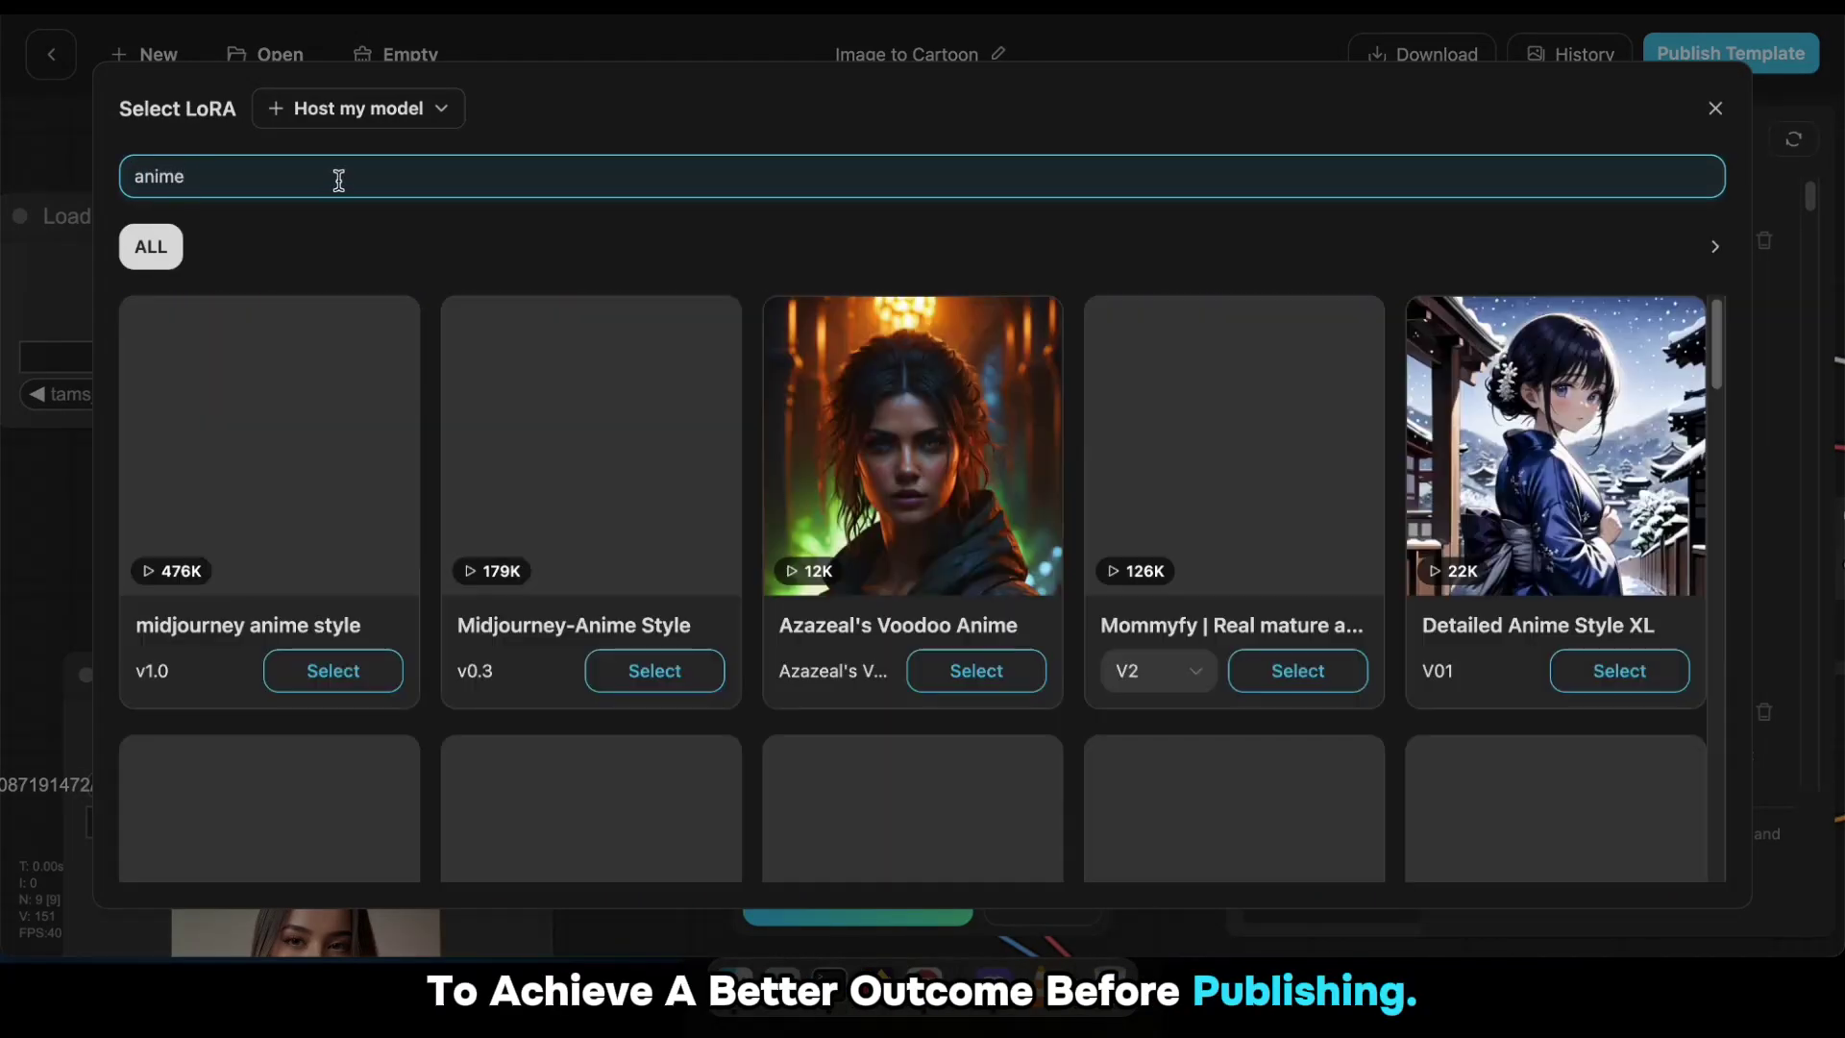
scroll(913, 586, down, 2)
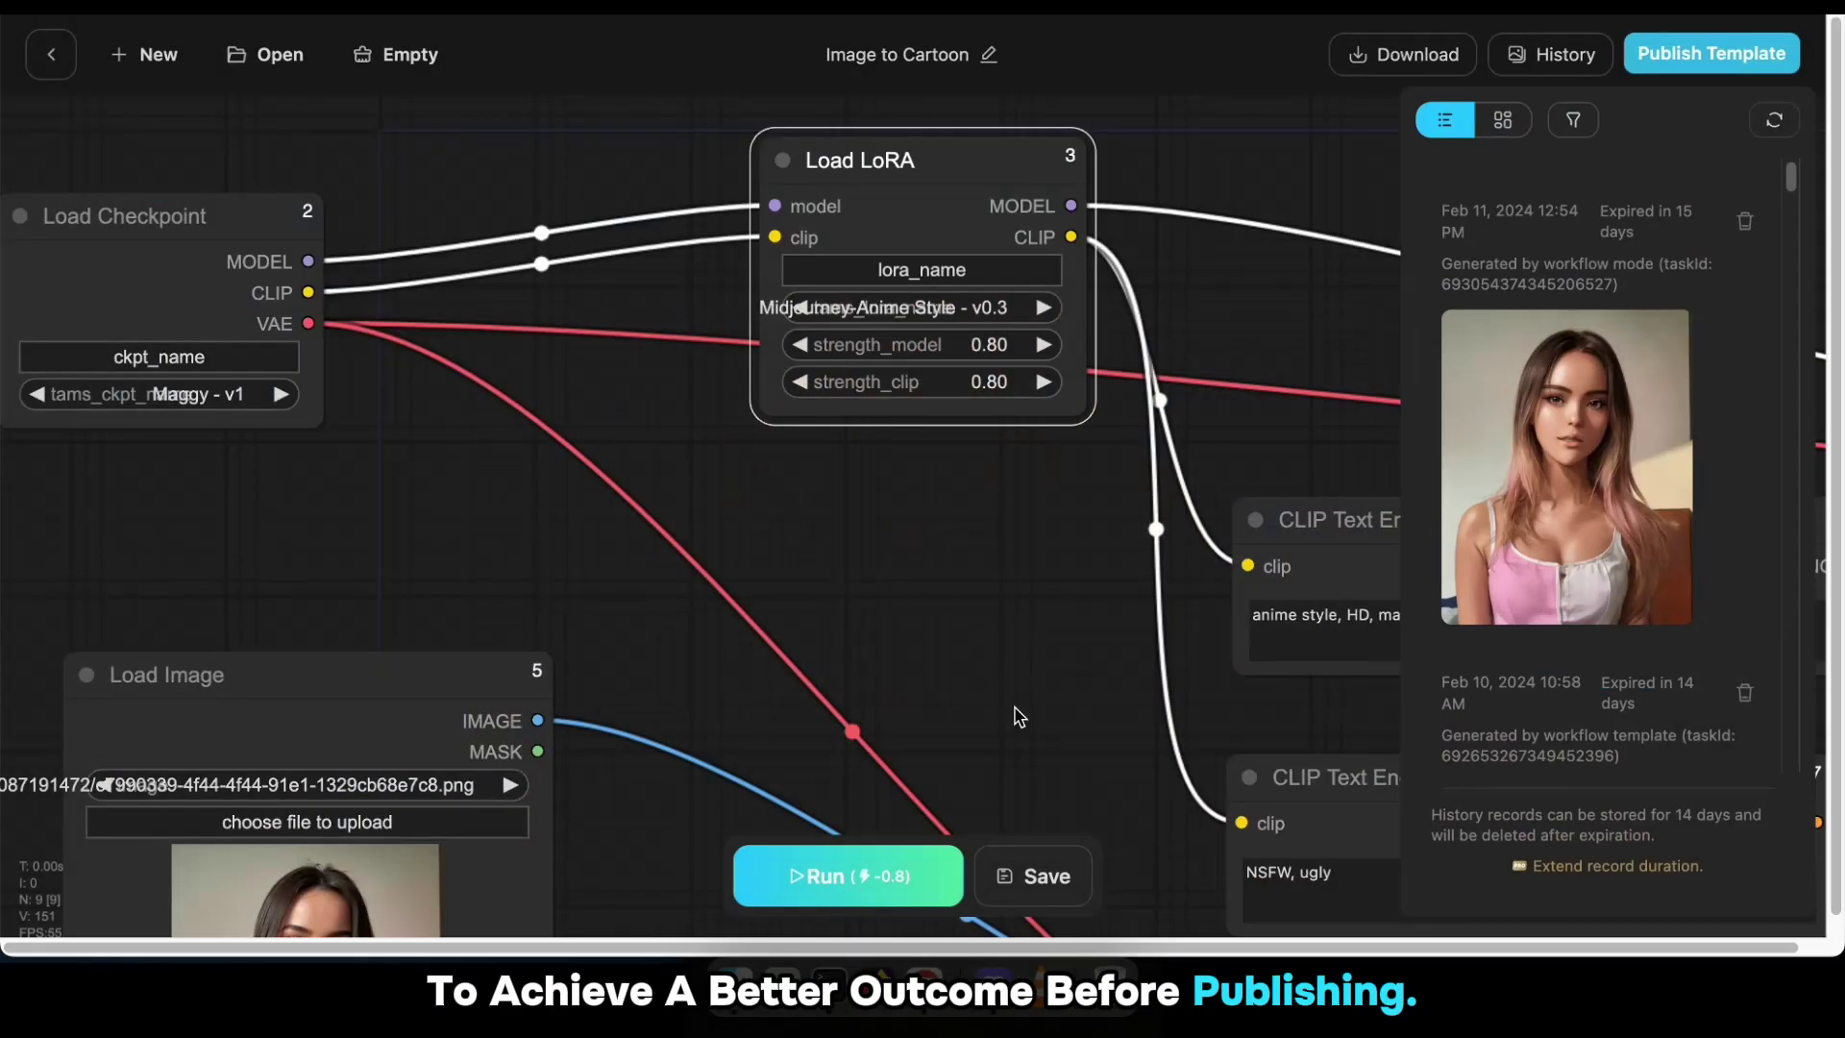
- Save the Image to Cartoon workflow and generate another image with the Midjourney-Anime Style LoRA
drag(1173, 601, 906, 556)
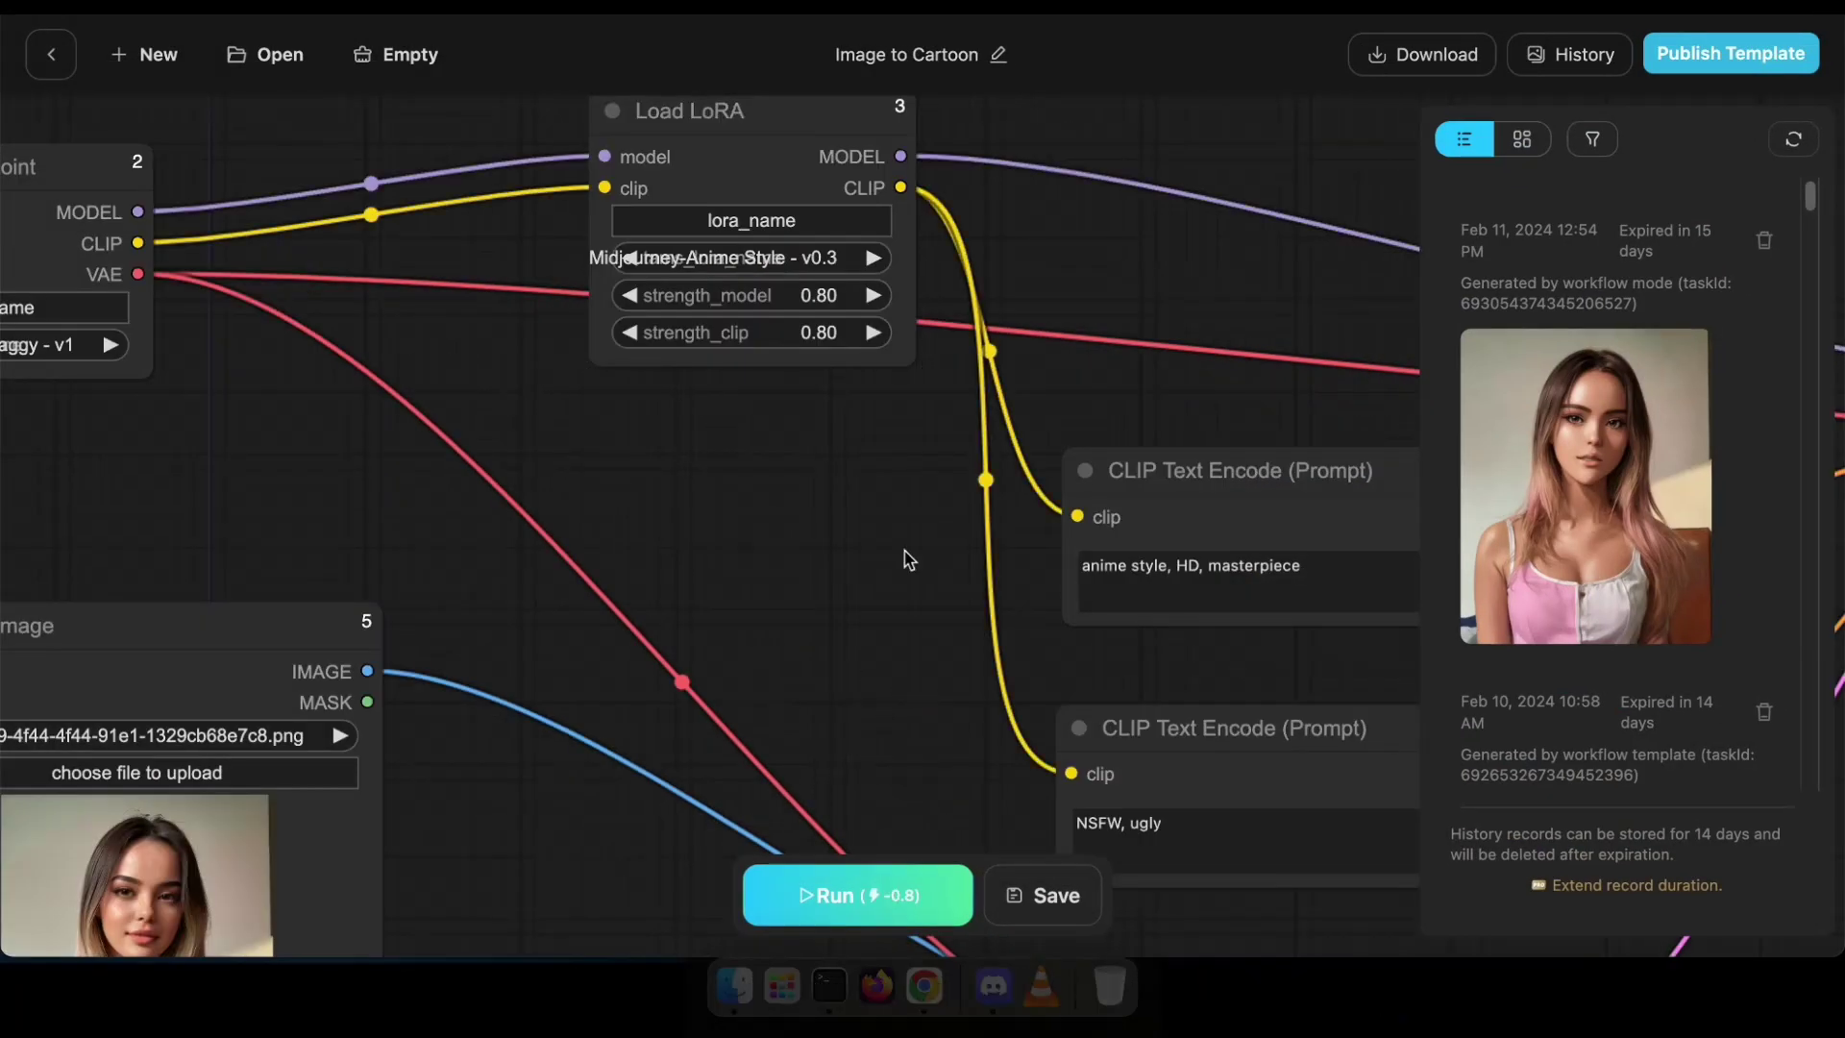
scroll(906, 556, down, 5)
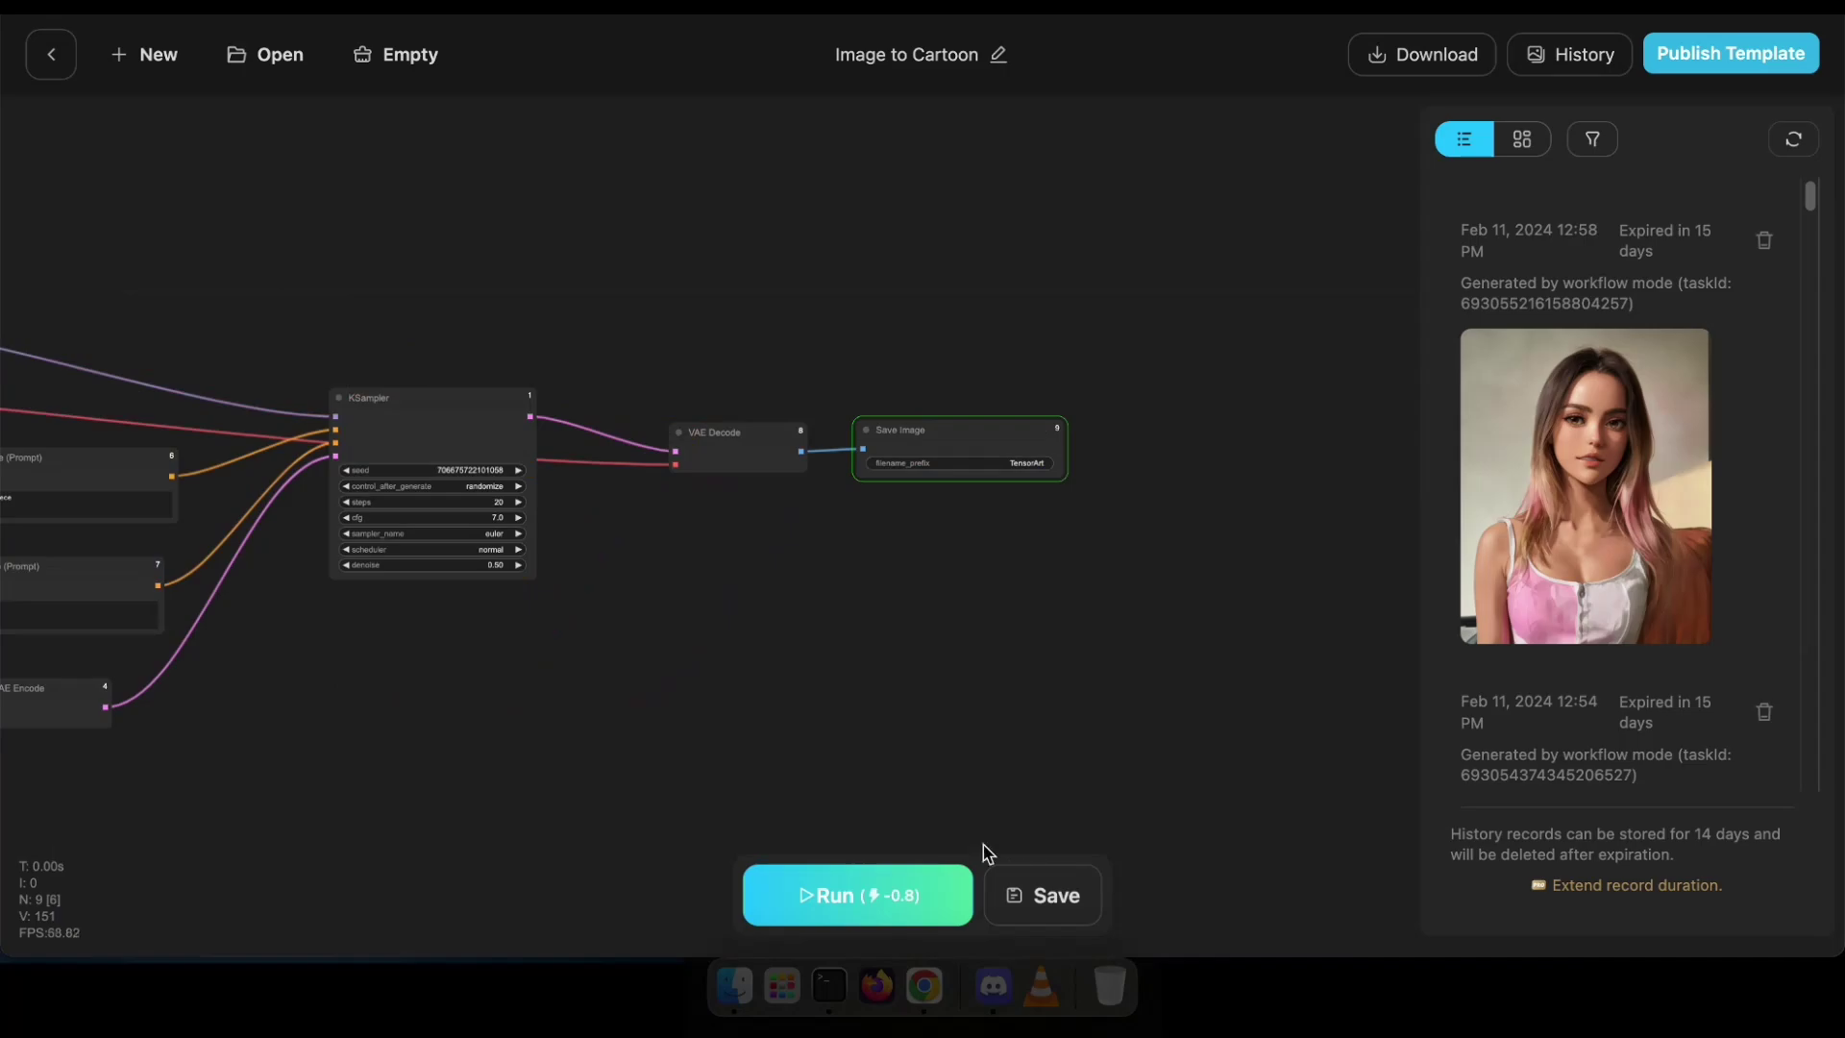
click(999, 886)
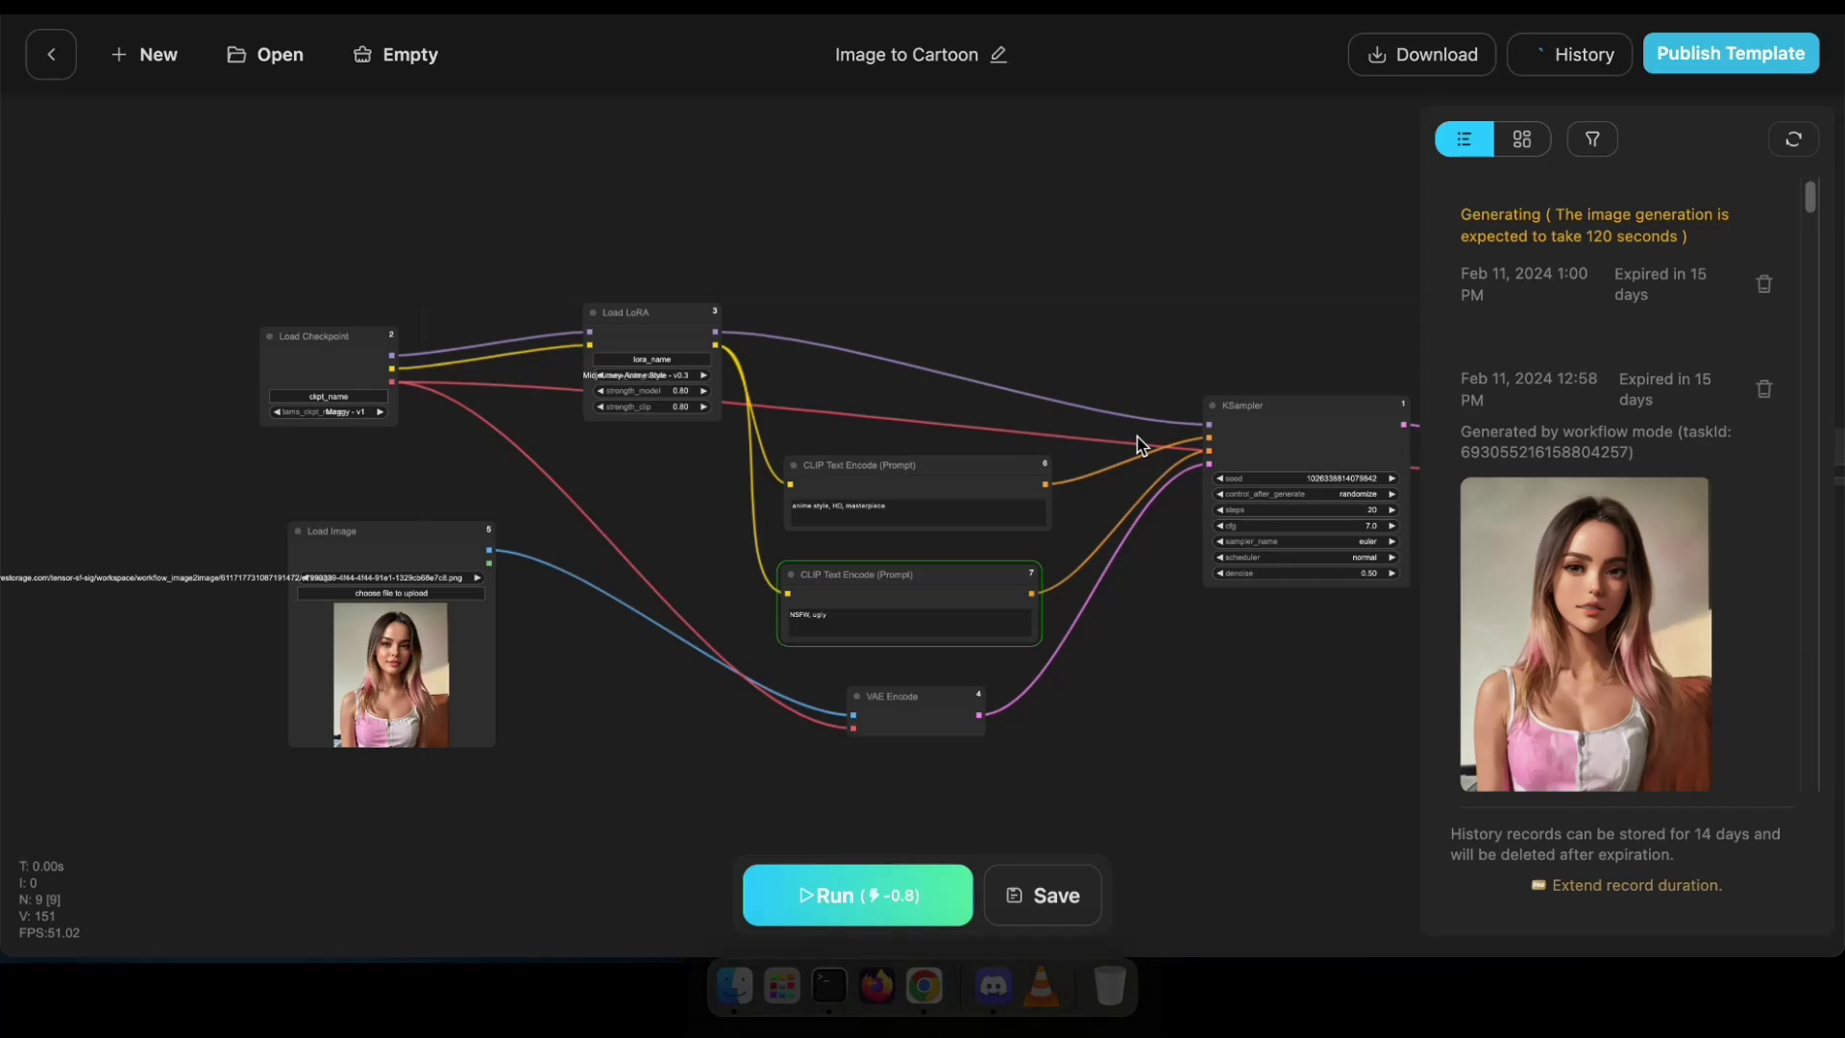
drag(1112, 288, 971, 289)
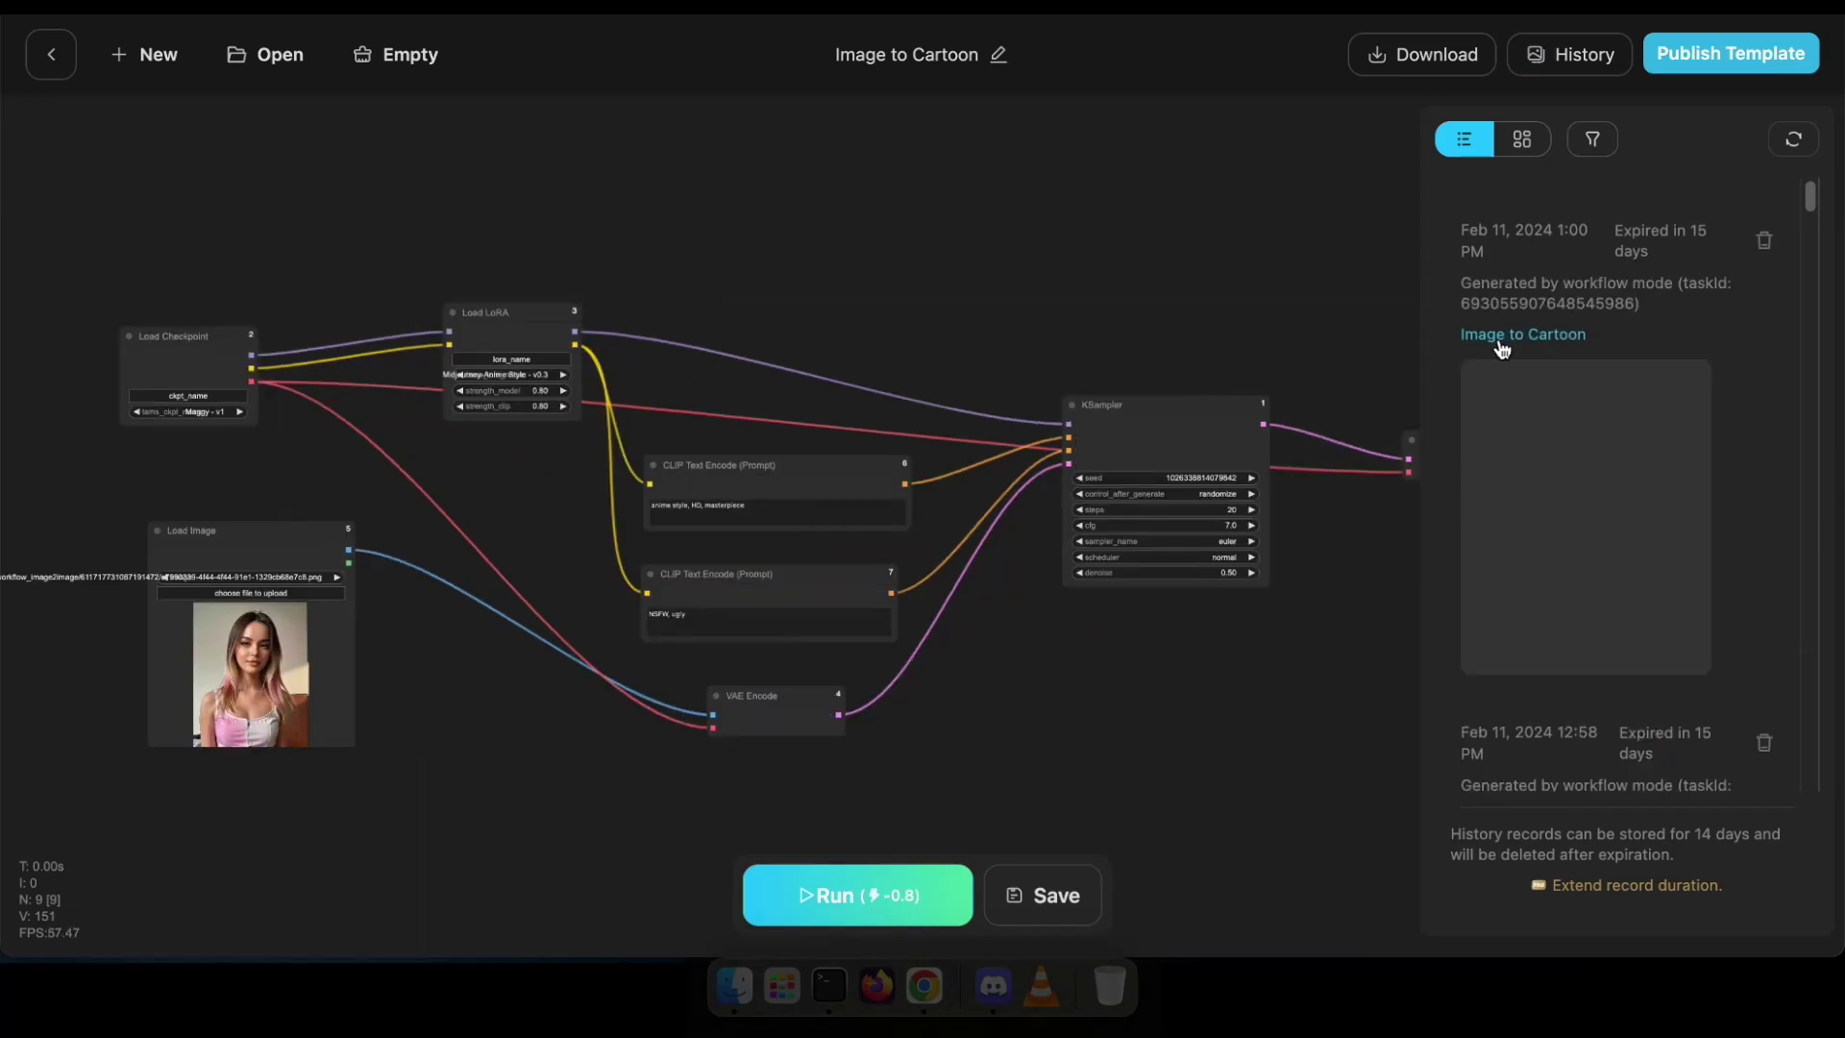
- Start publishing the workflow as a template named "Image to Cartoon" with the tags Manga and Cartoon
click(1722, 58)
click(839, 502)
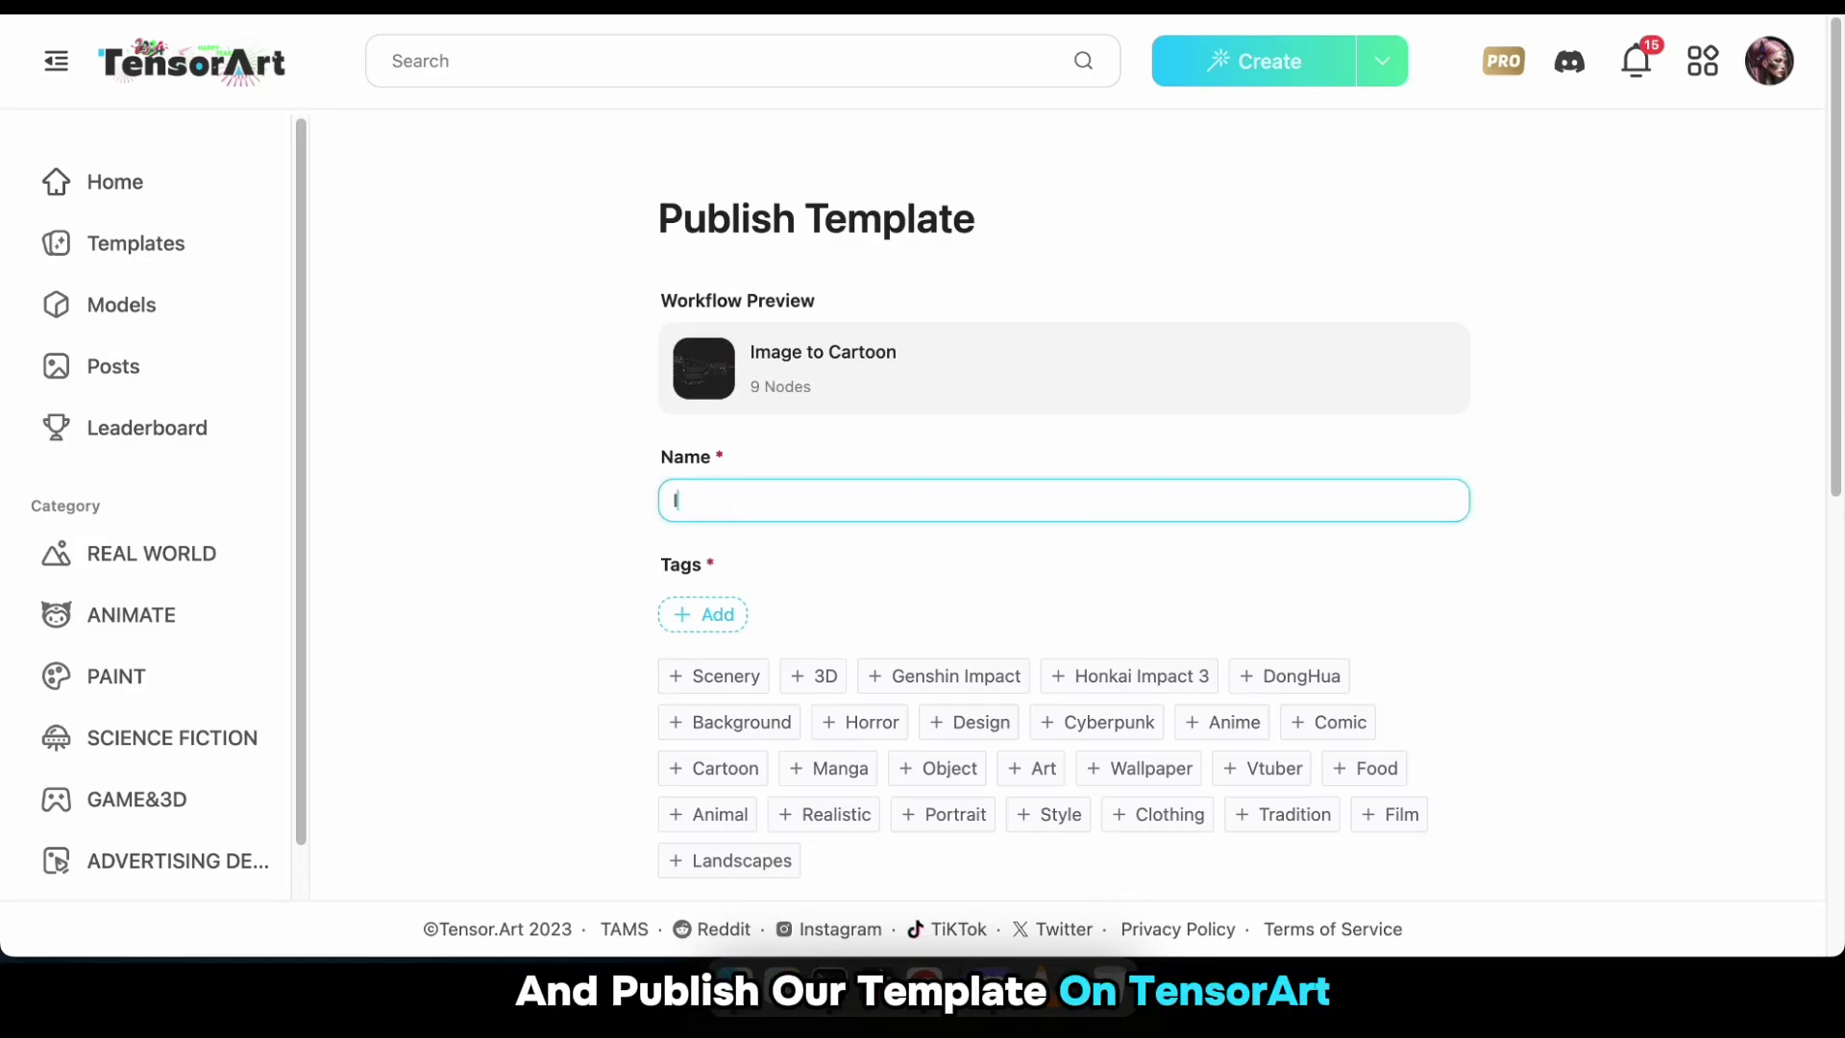
text(Image to Cartoon)
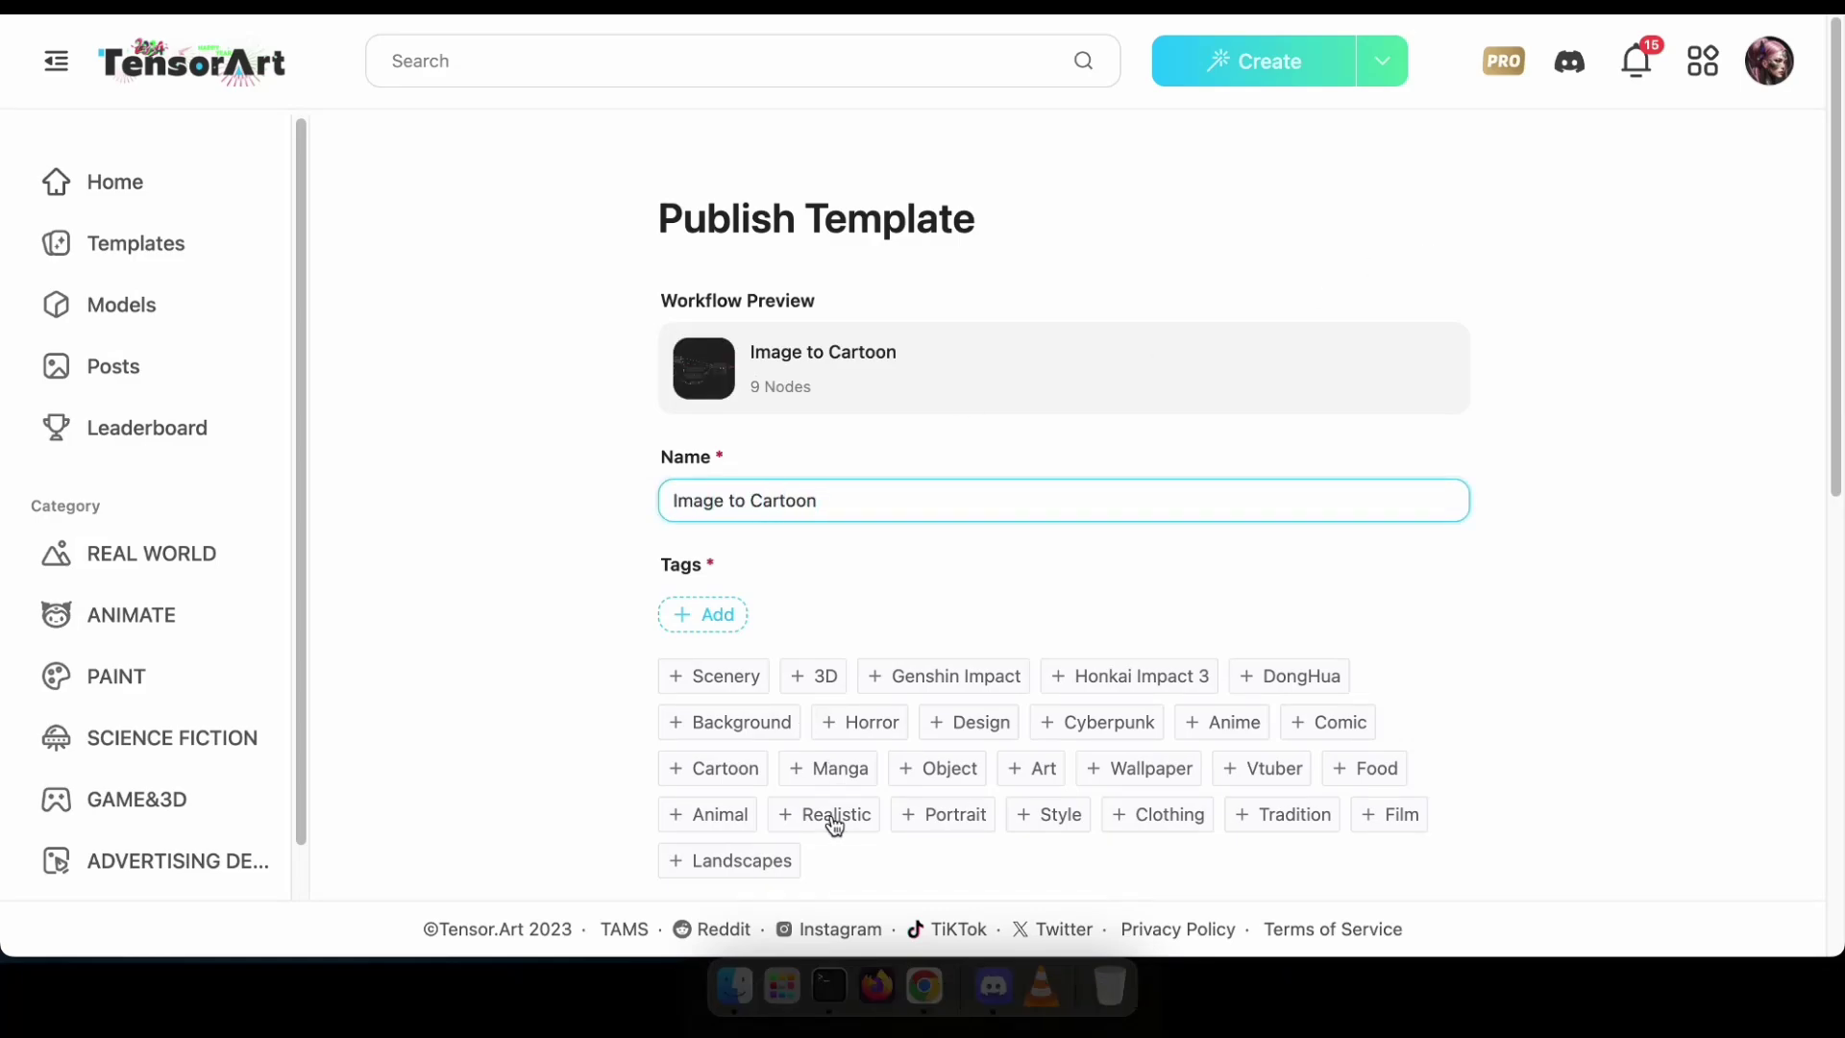
click(829, 773)
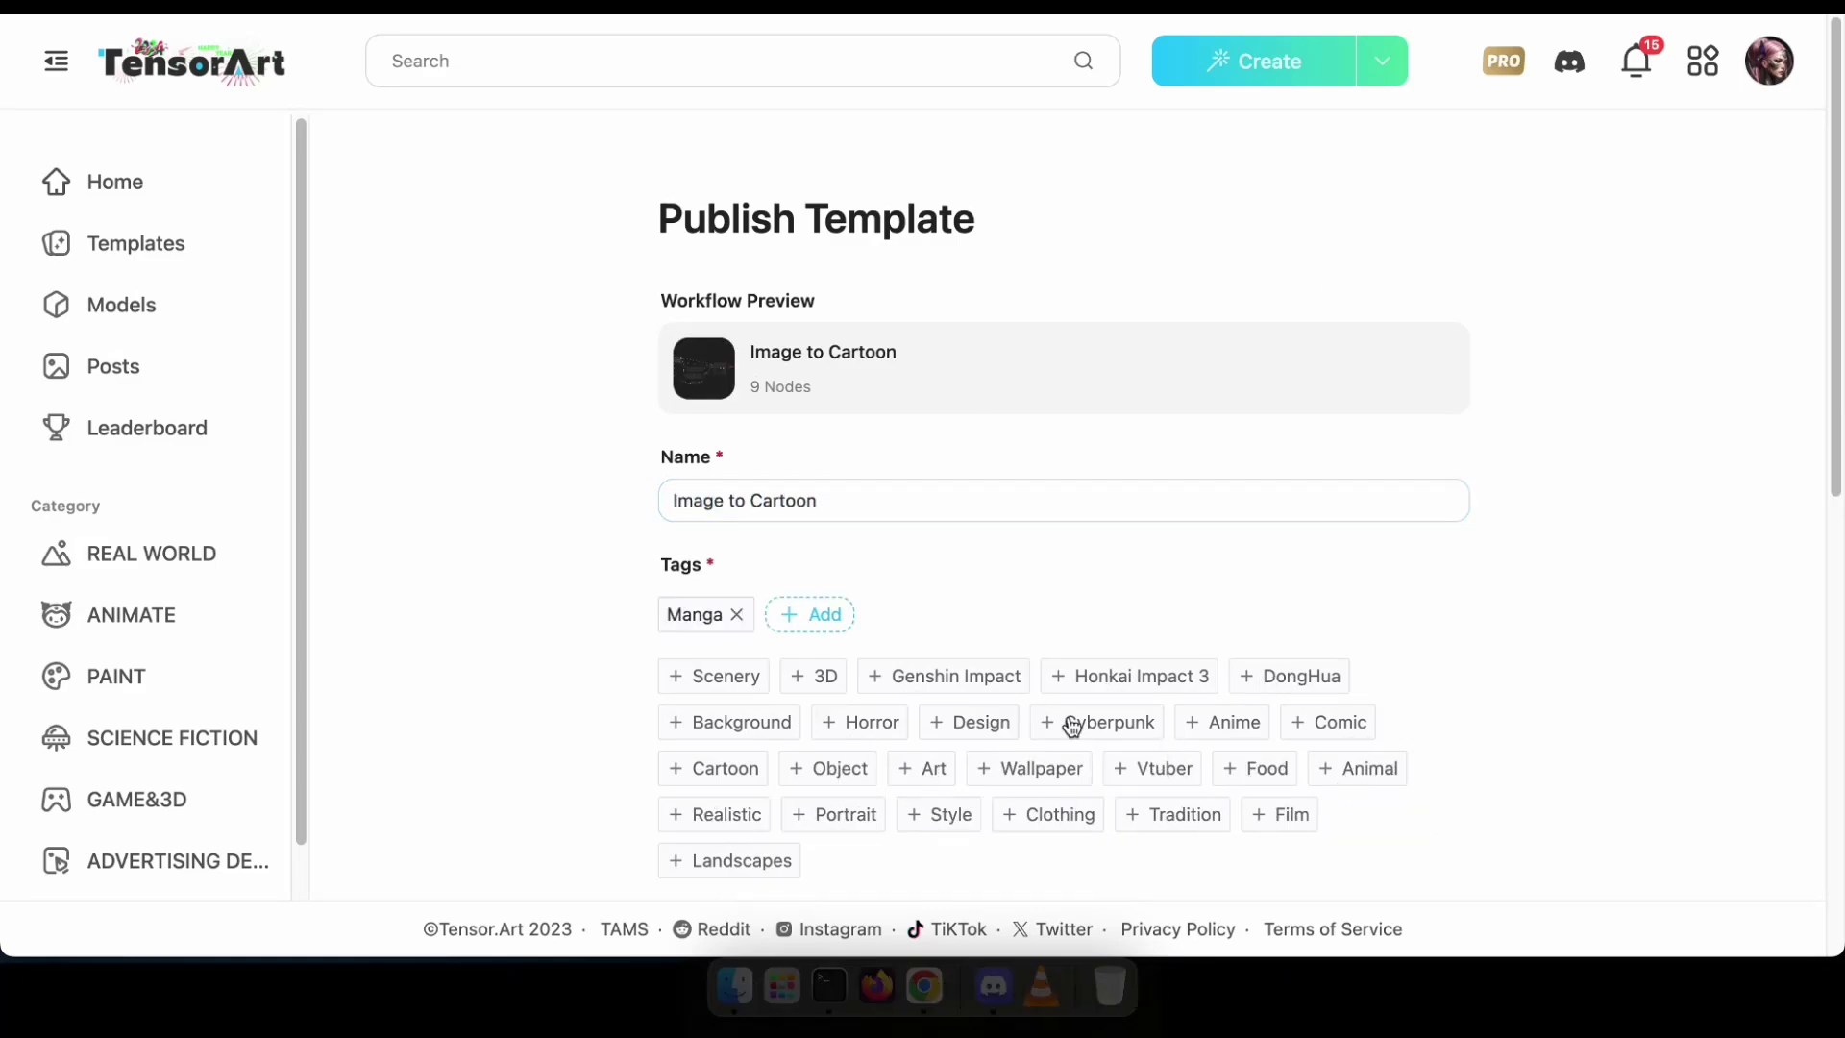
click(733, 780)
- Replace the text parameter in the template's User-configurable Settings with the LoadImage image parameter
scroll(837, 741, down, 5)
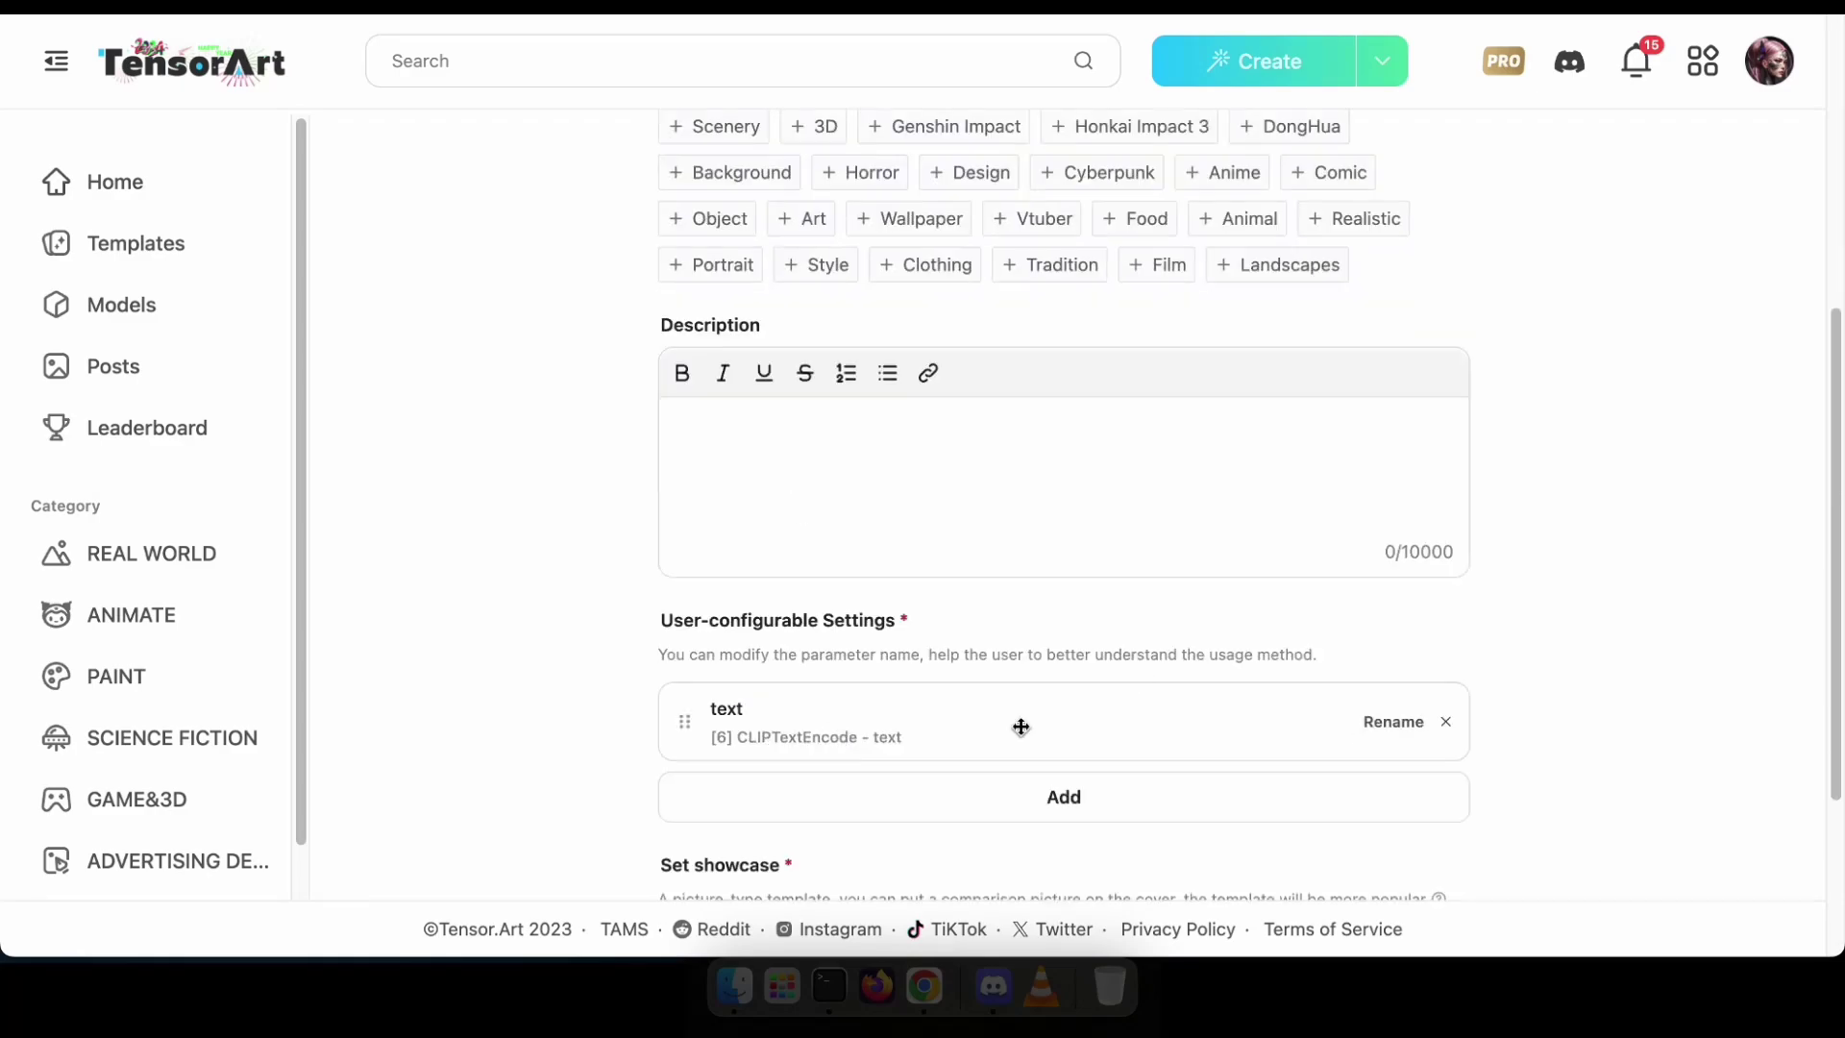
click(1056, 699)
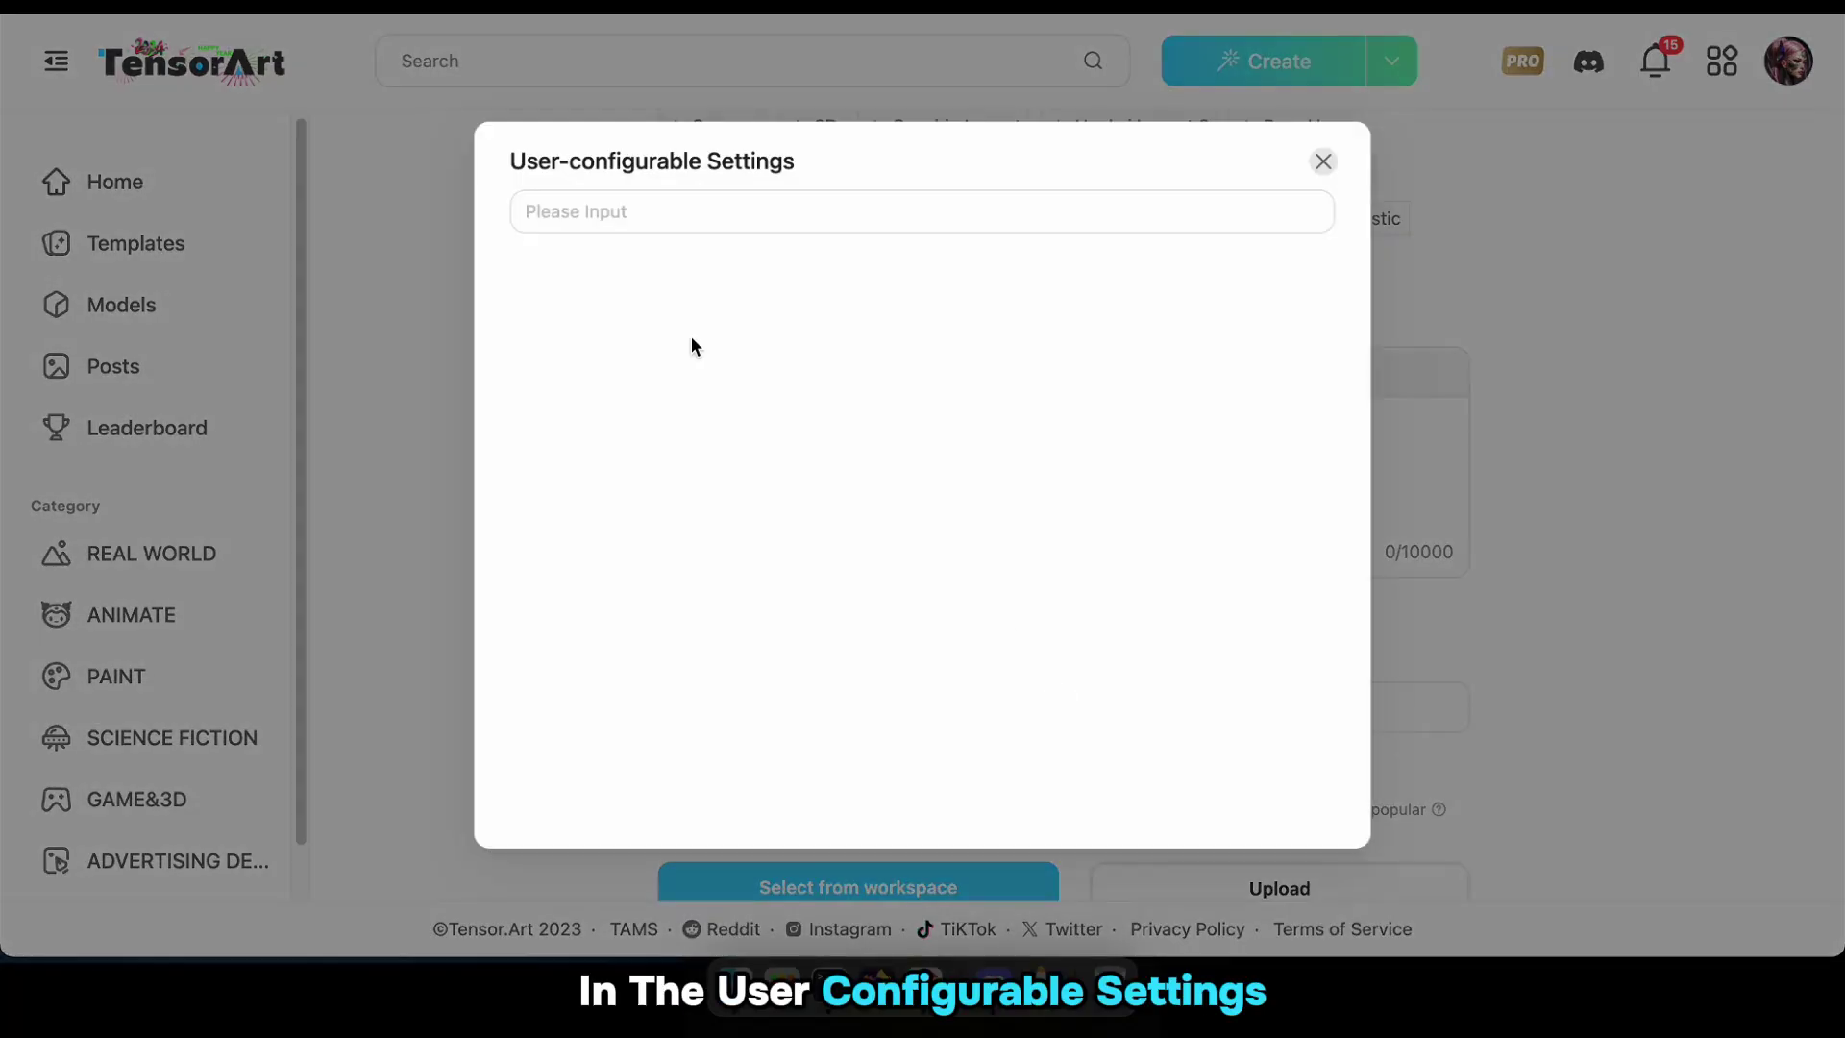
click(596, 202)
text(load)
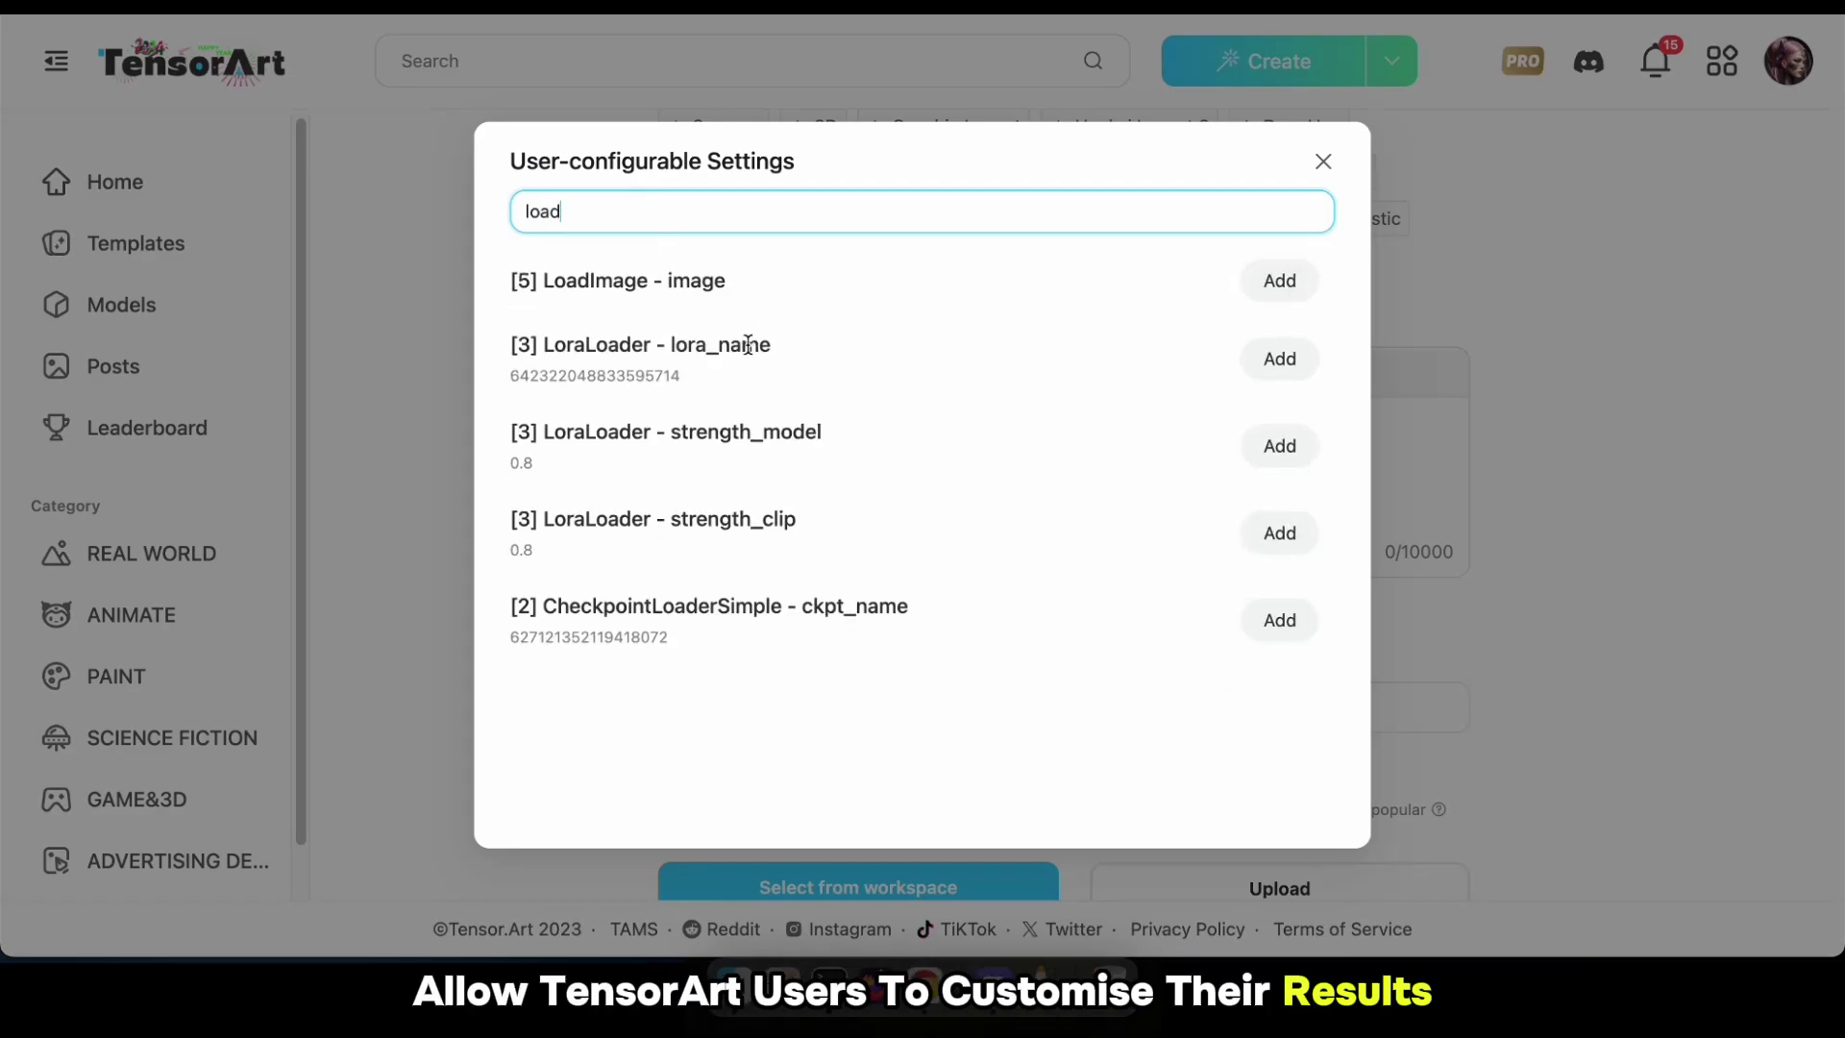
click(1279, 280)
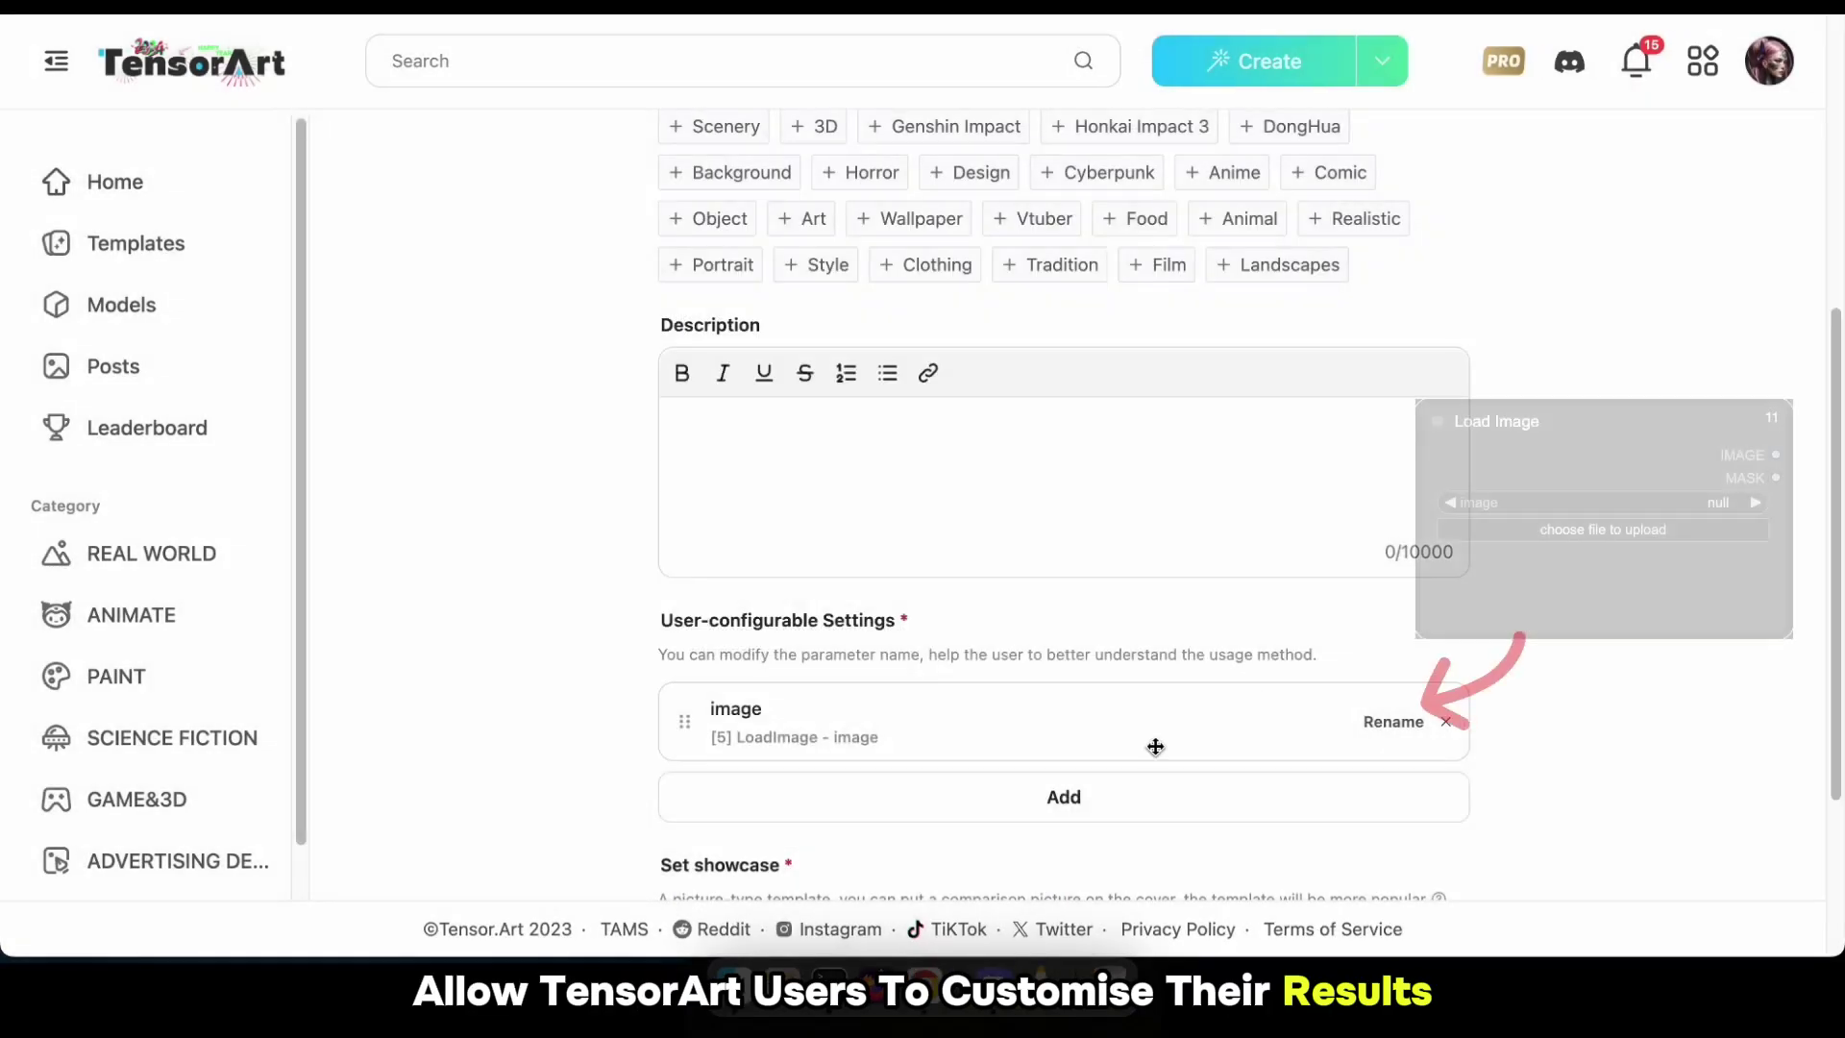
- Rename the LoadImage image parameter in the User-configurable Settings as "Upload you Image"
click(844, 713)
text(Upload you Image)
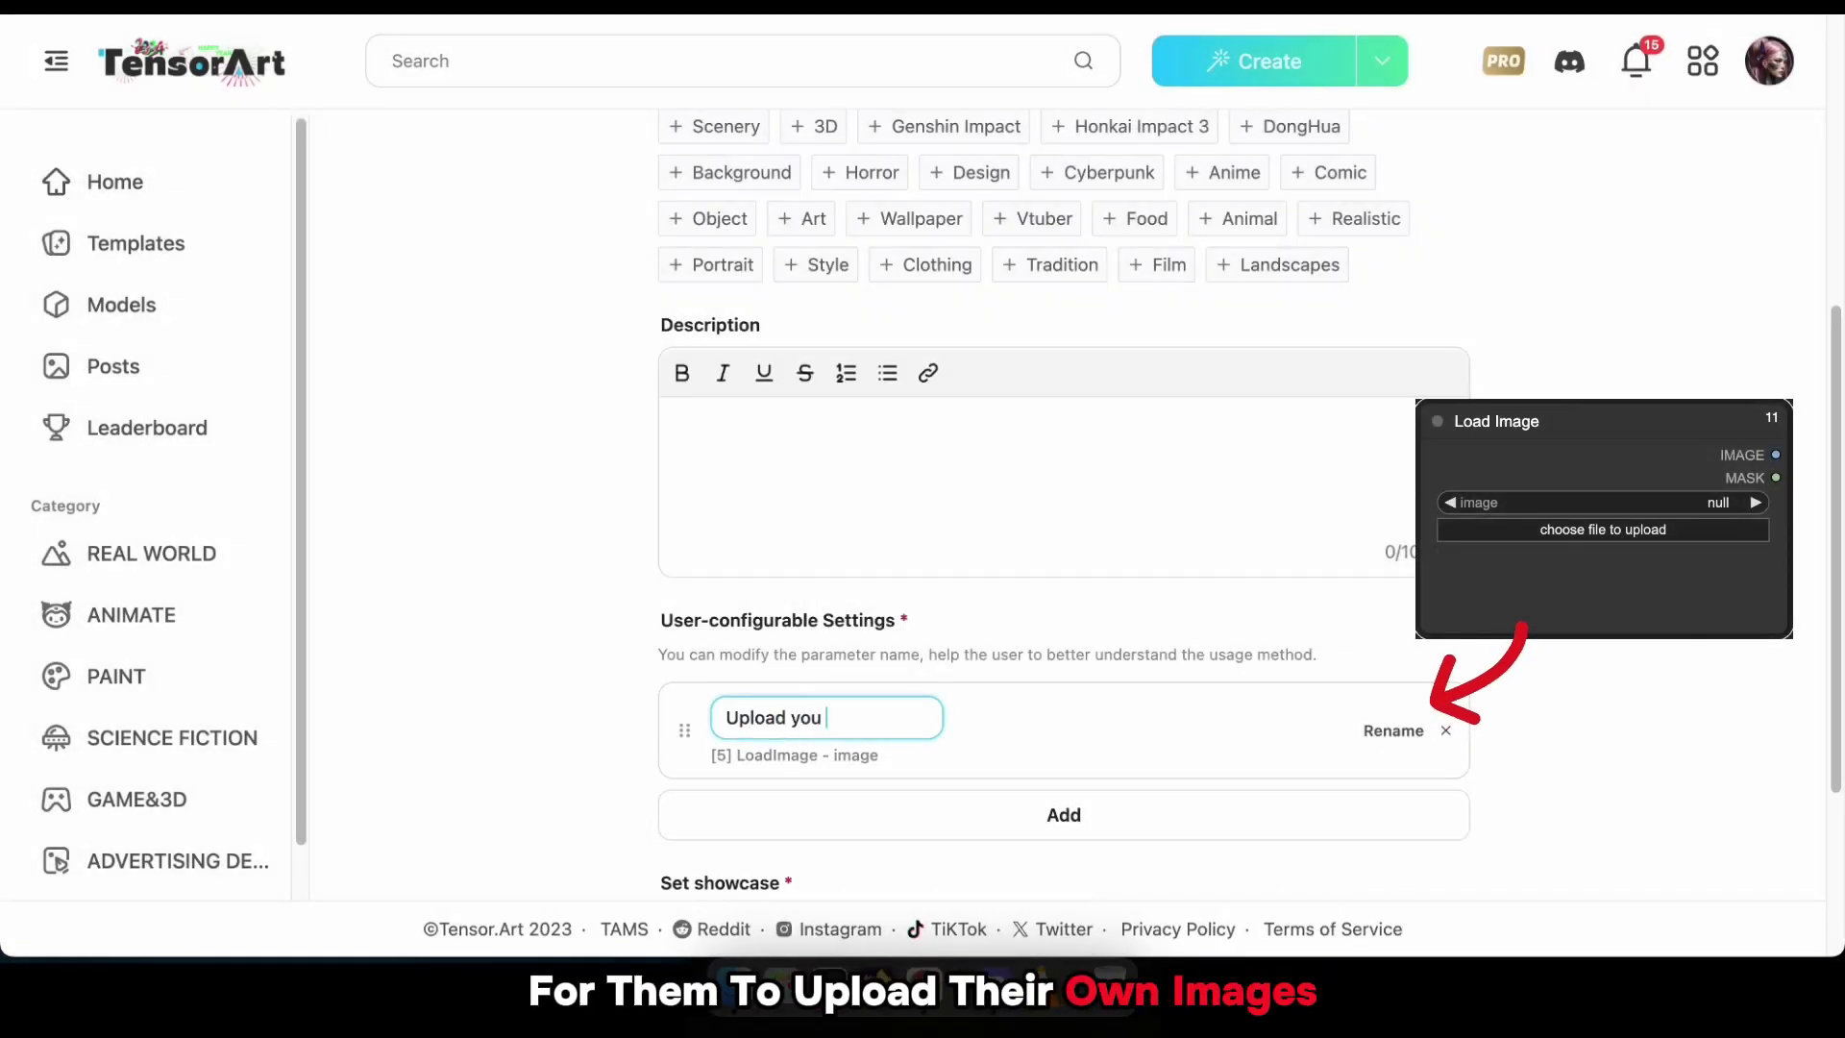
click(1153, 731)
- Set the generated cartoon portrait of the long-haired woman as the template's showcase image
scroll(1153, 728, down, 2)
scroll(1153, 728, down, 2)
click(895, 703)
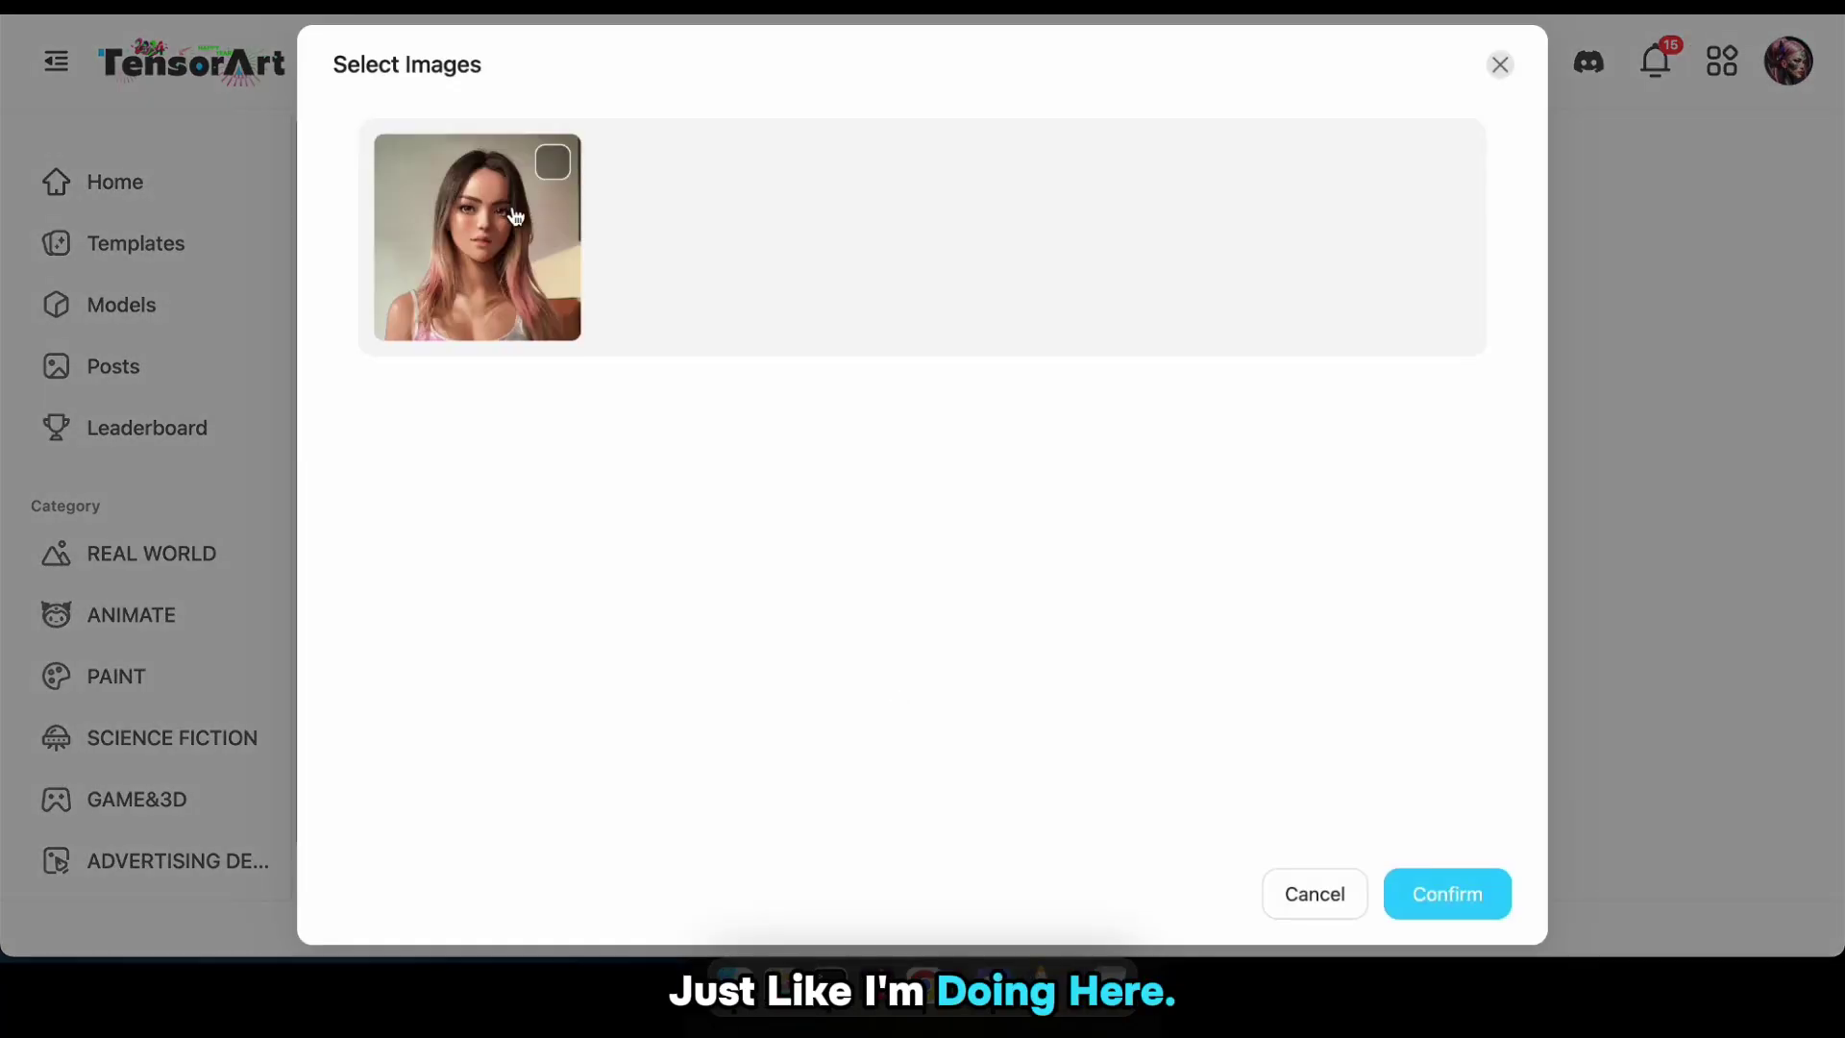
click(513, 211)
click(1329, 615)
click(552, 163)
click(1441, 896)
- Review the Publish Template form and publish the Image to Cartoon template
scroll(1040, 730, down, 2)
scroll(780, 821, up, 10)
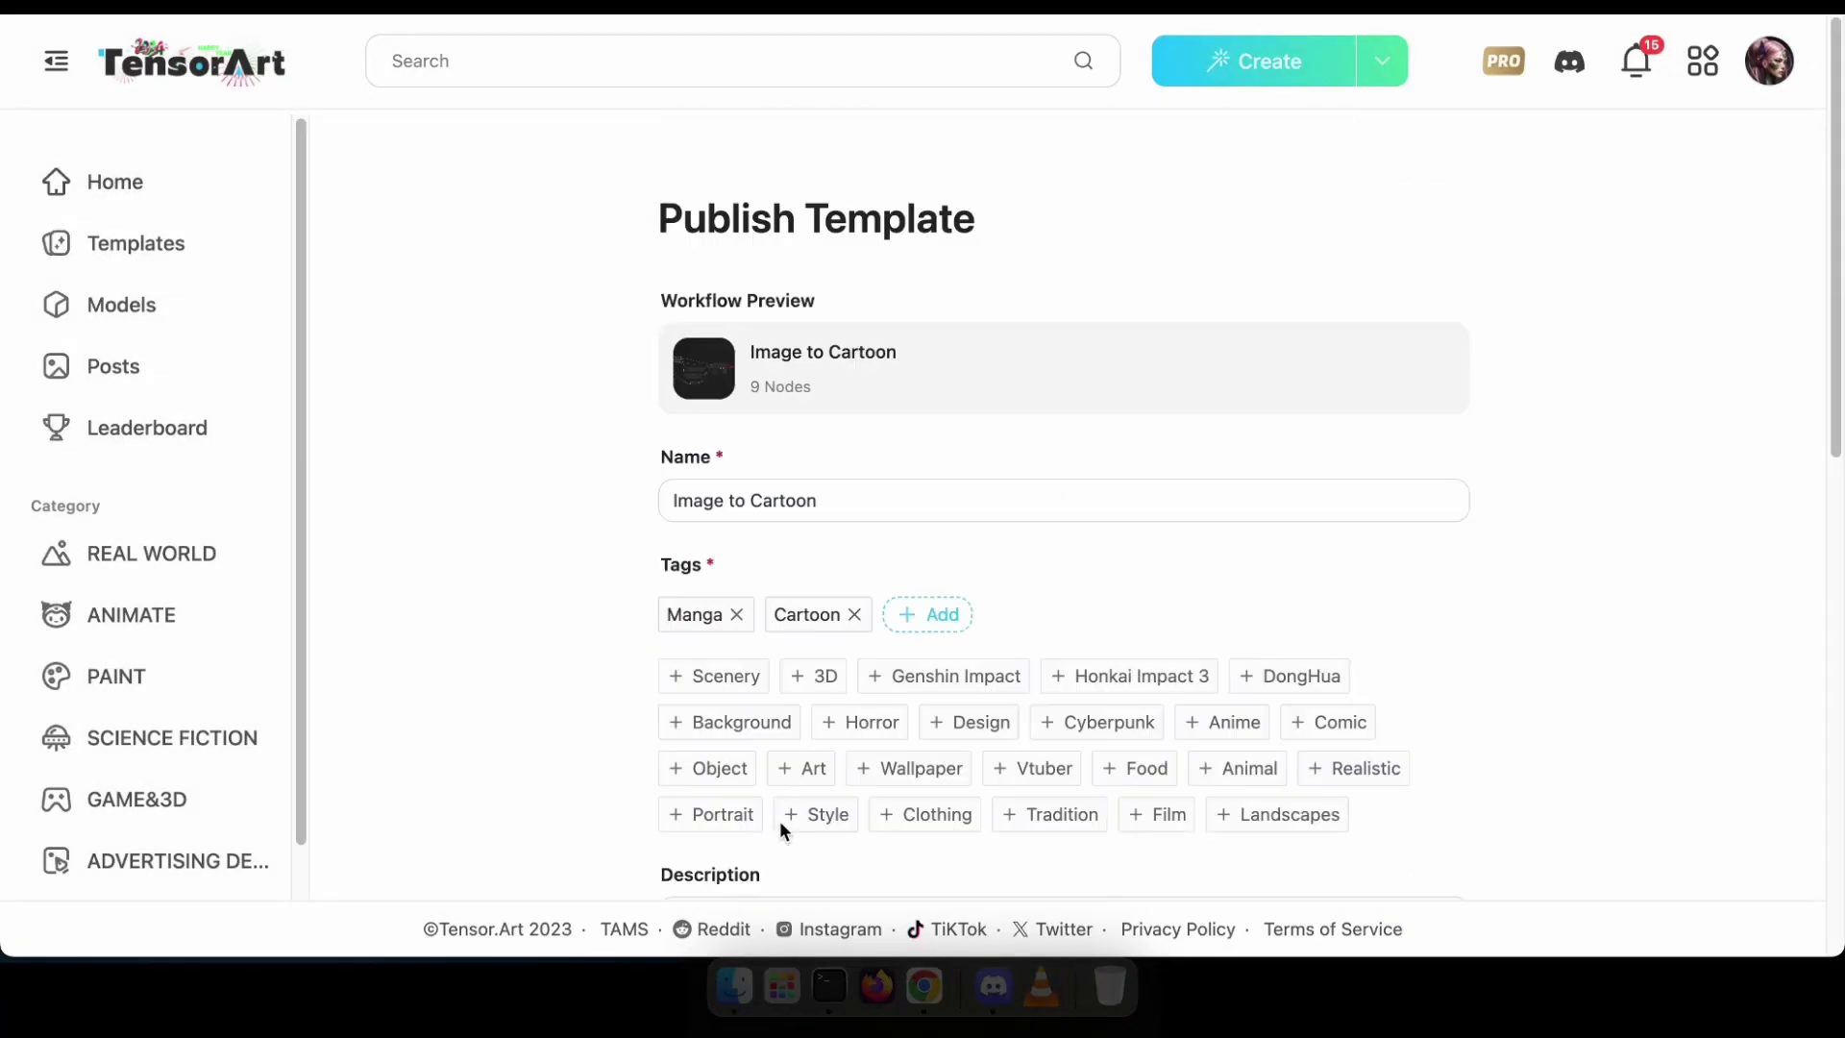
scroll(781, 820, down, 10)
click(680, 823)
scroll(738, 648, up, 10)
scroll(857, 721, down, 10)
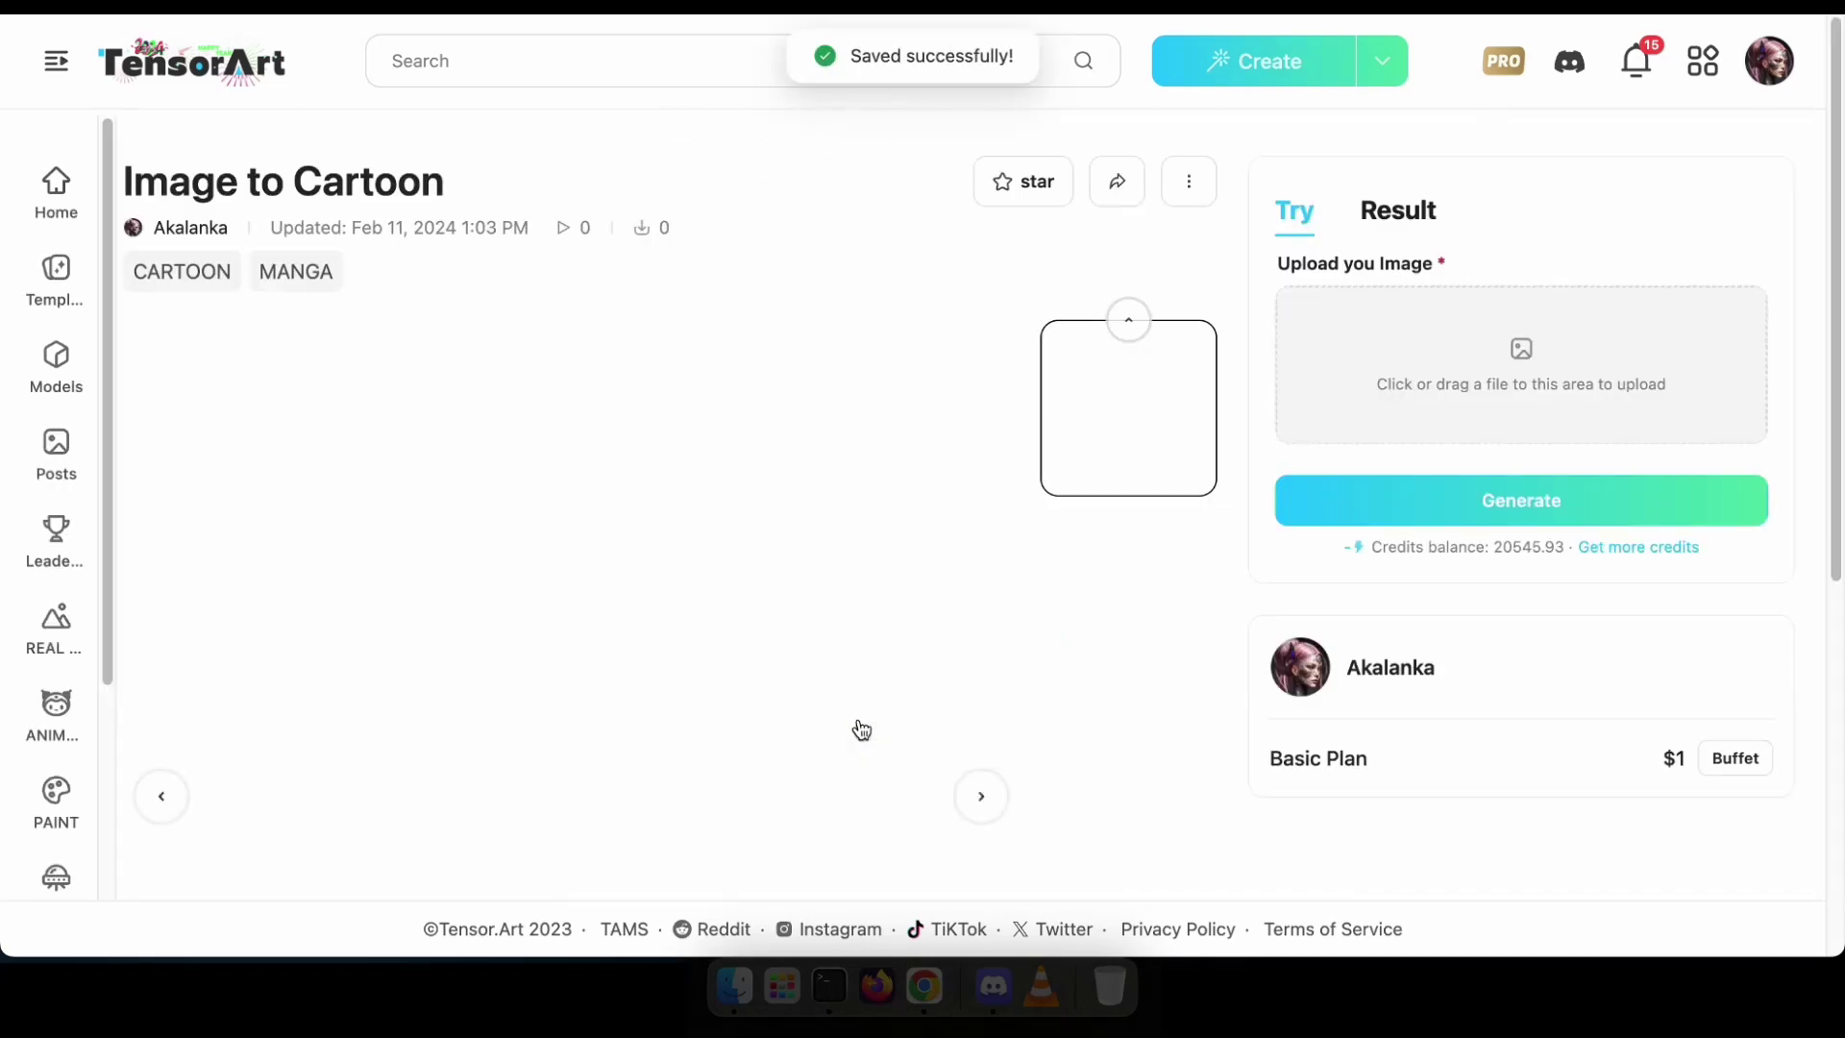
- Try the published Image to Cartoon template by uploading a photo and generating its cartoon version
scroll(1591, 467, down, 5)
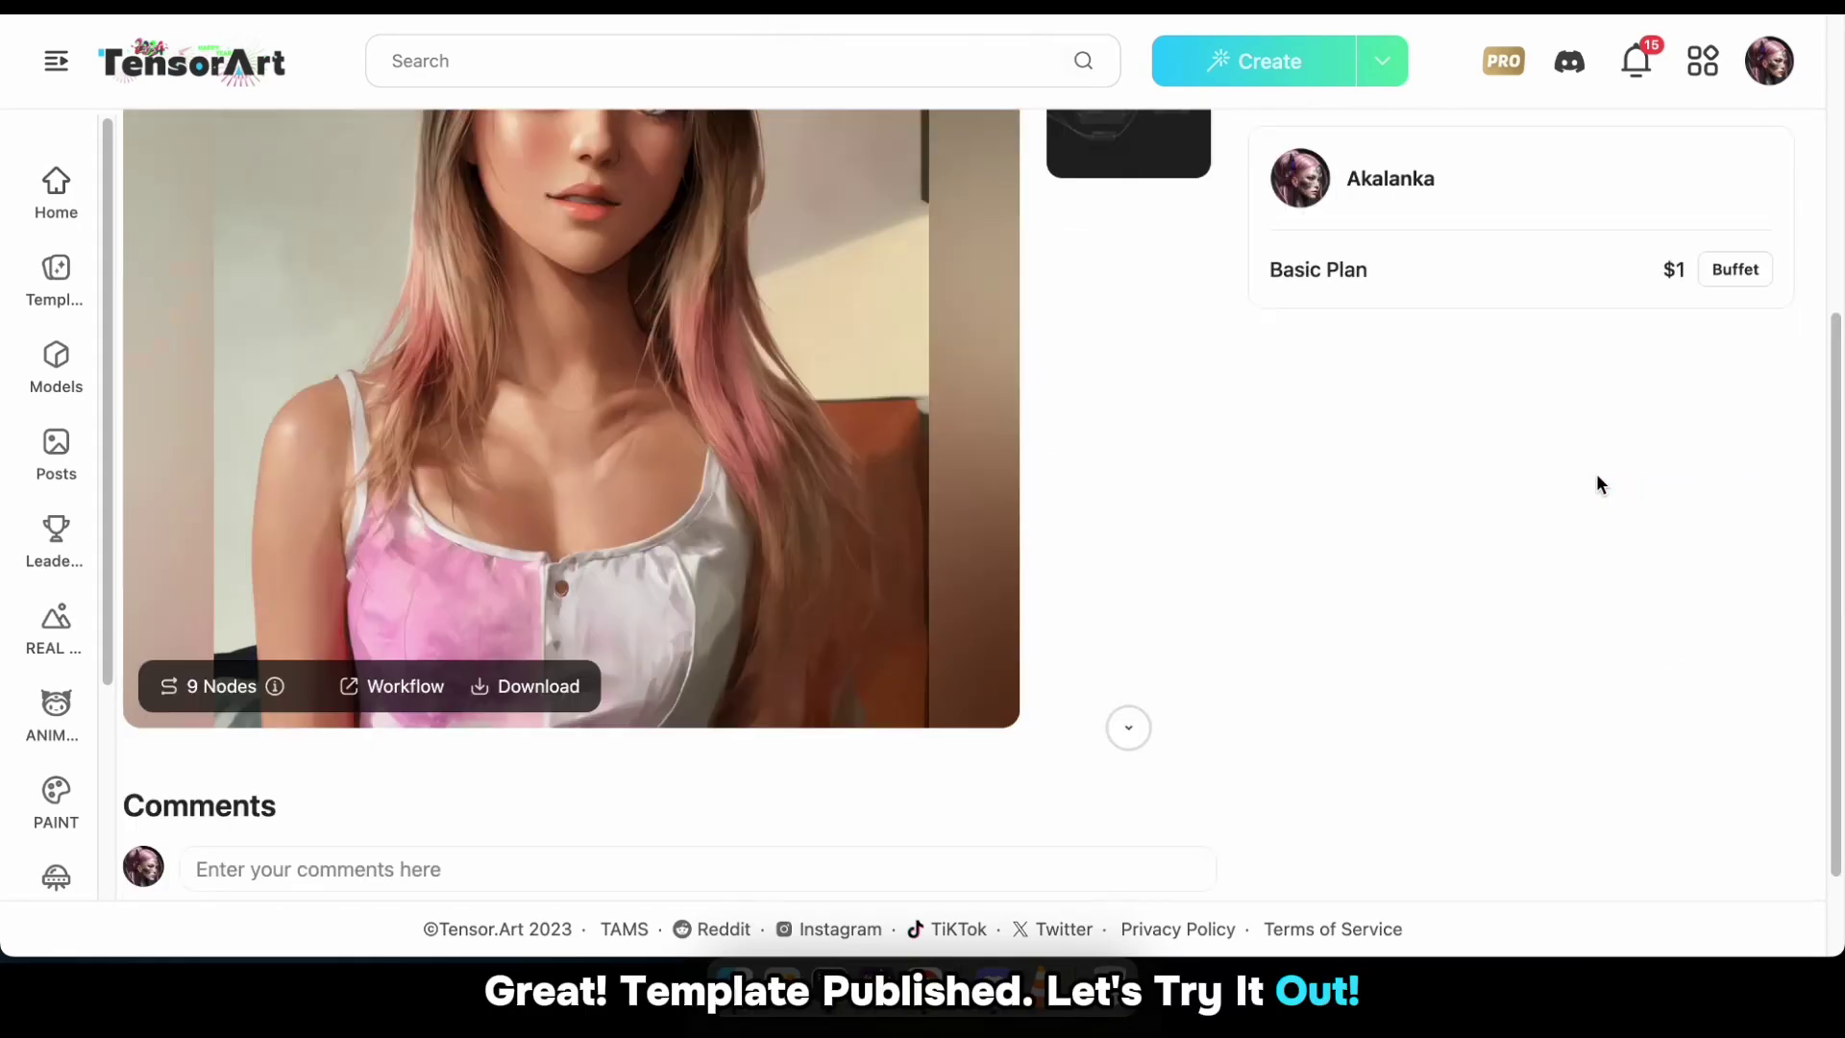
scroll(1595, 473, up, 5)
click(1505, 344)
click(498, 331)
double_click(497, 332)
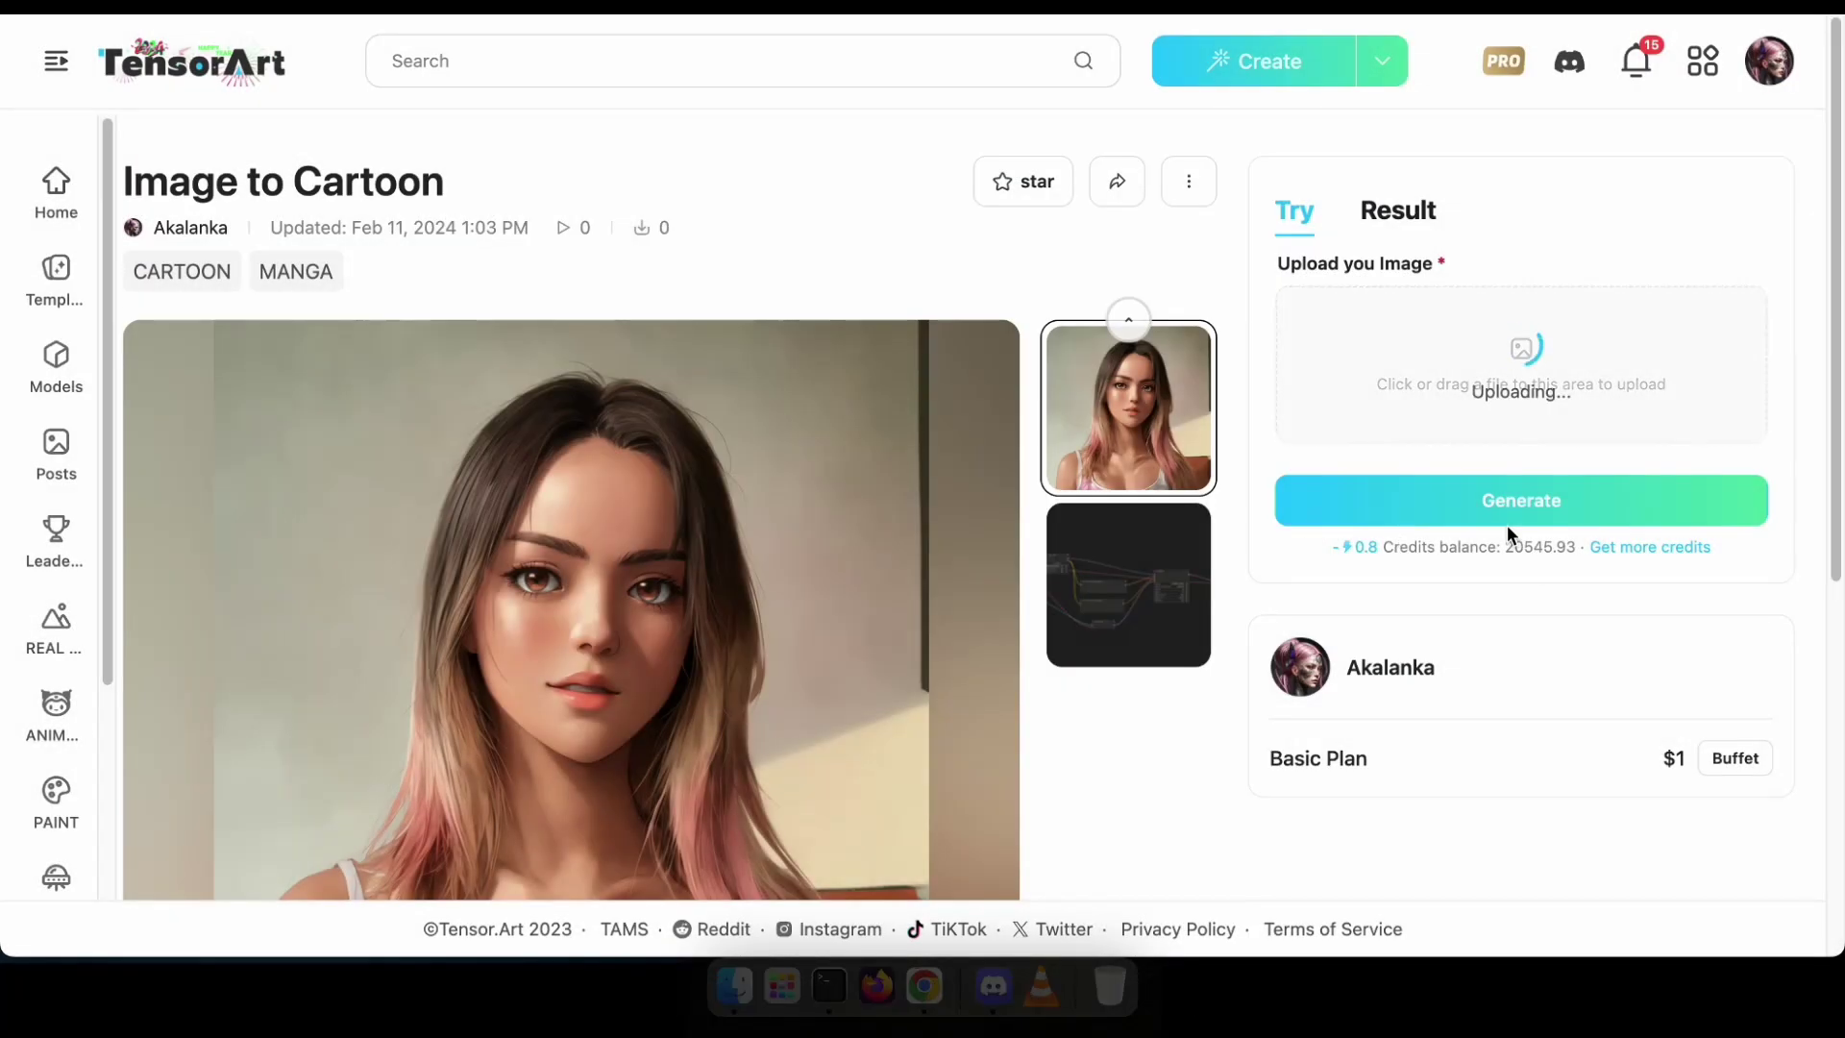
click(1512, 505)
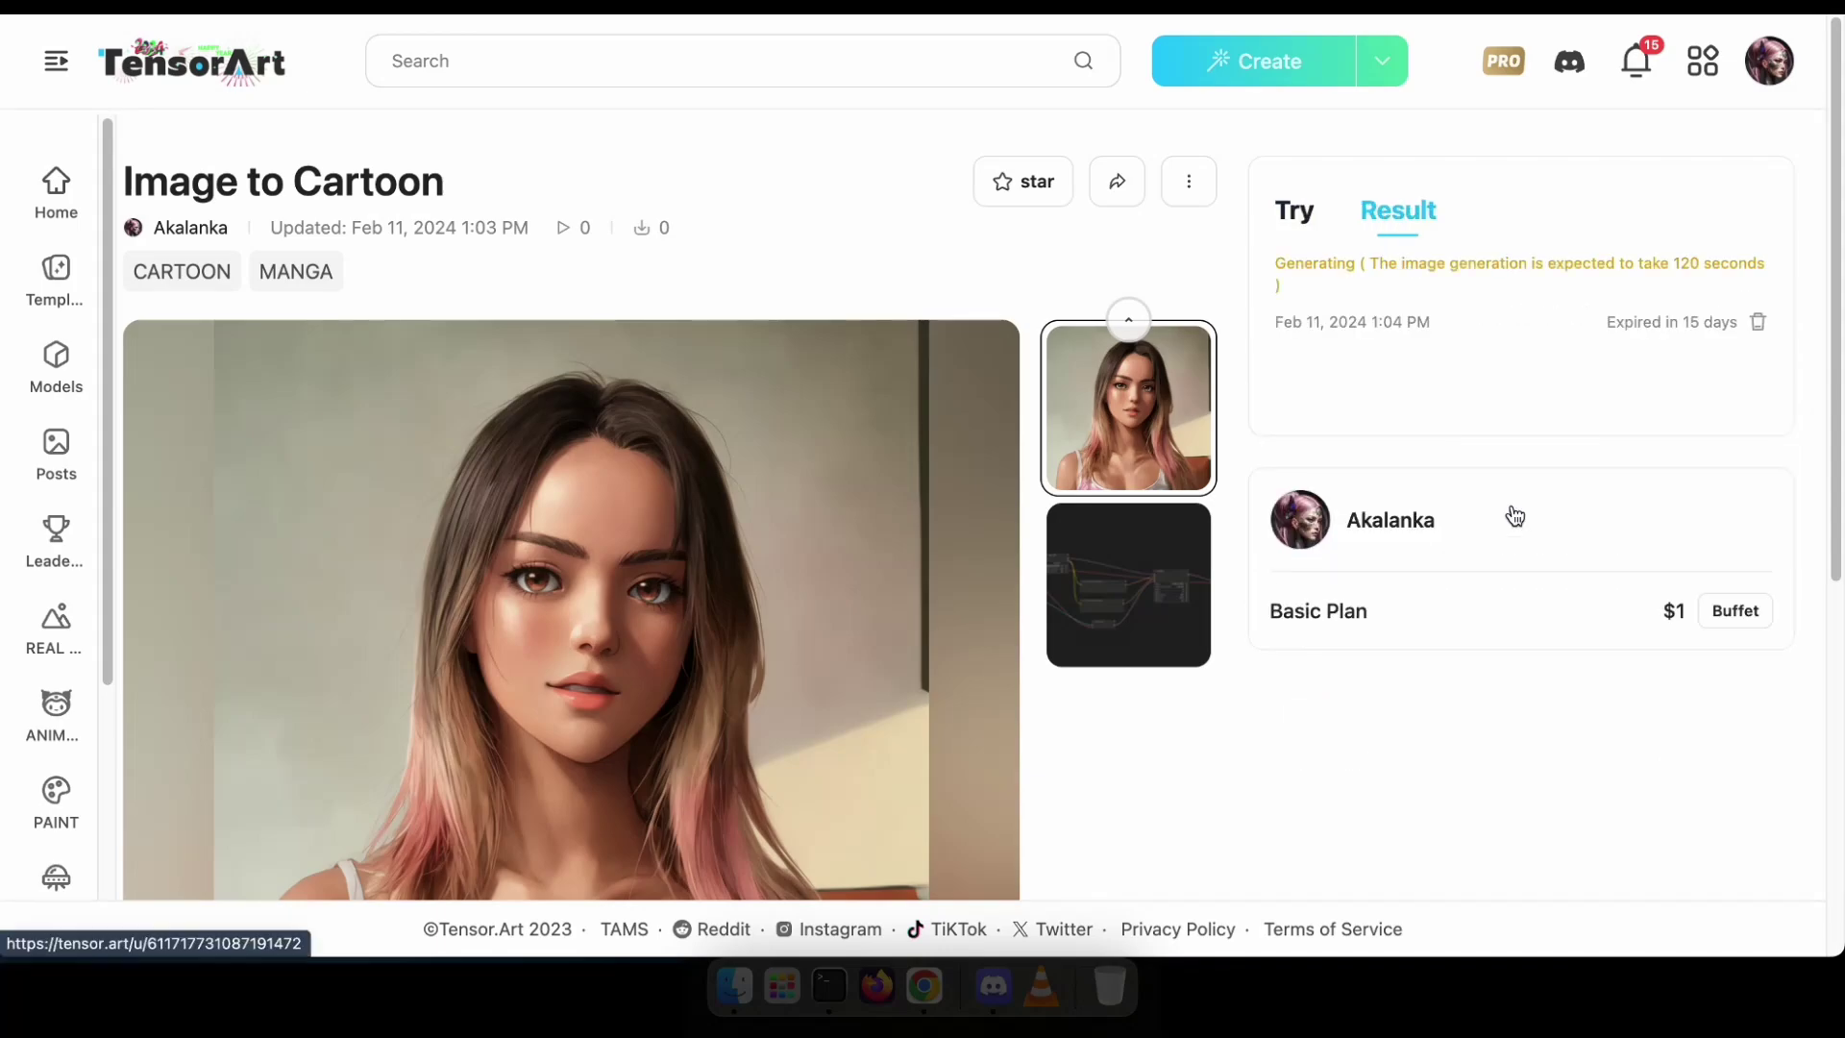
scroll(1132, 626, down, 10)
scroll(1173, 741, up, 10)
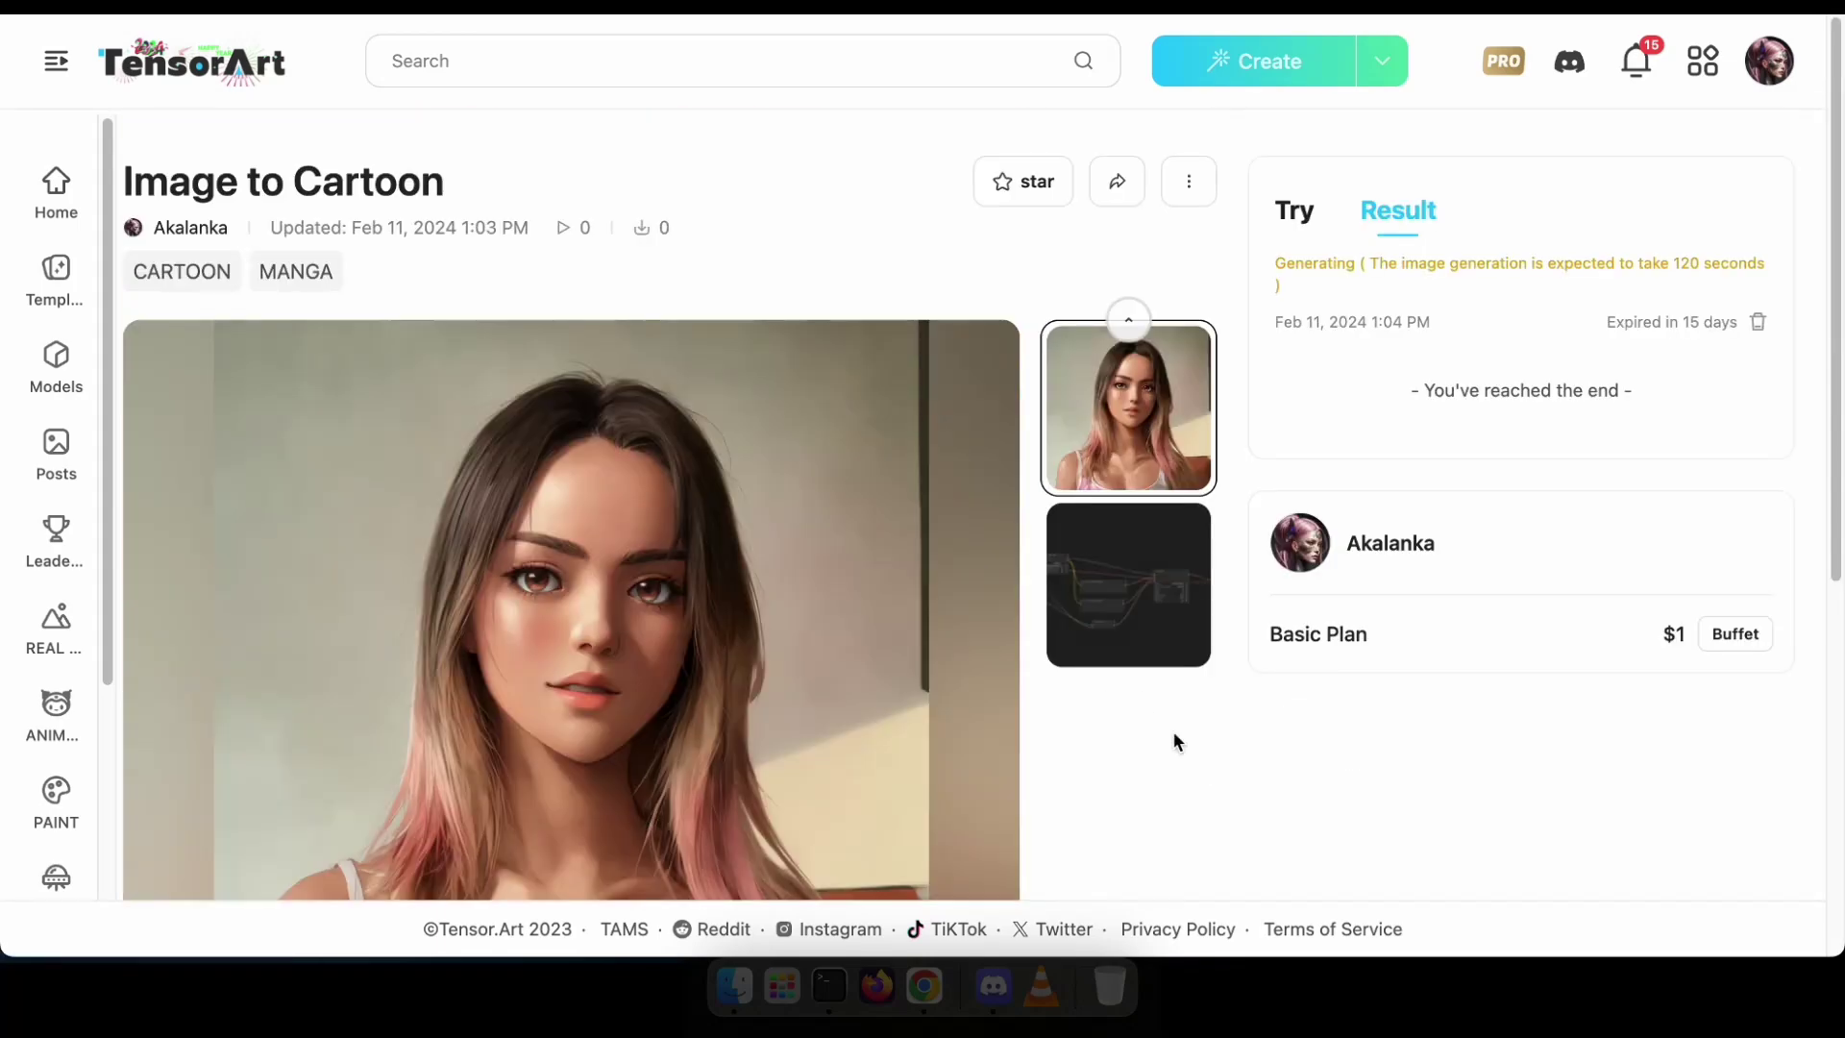
scroll(1191, 750, down, 2)
scroll(1191, 749, up, 2)
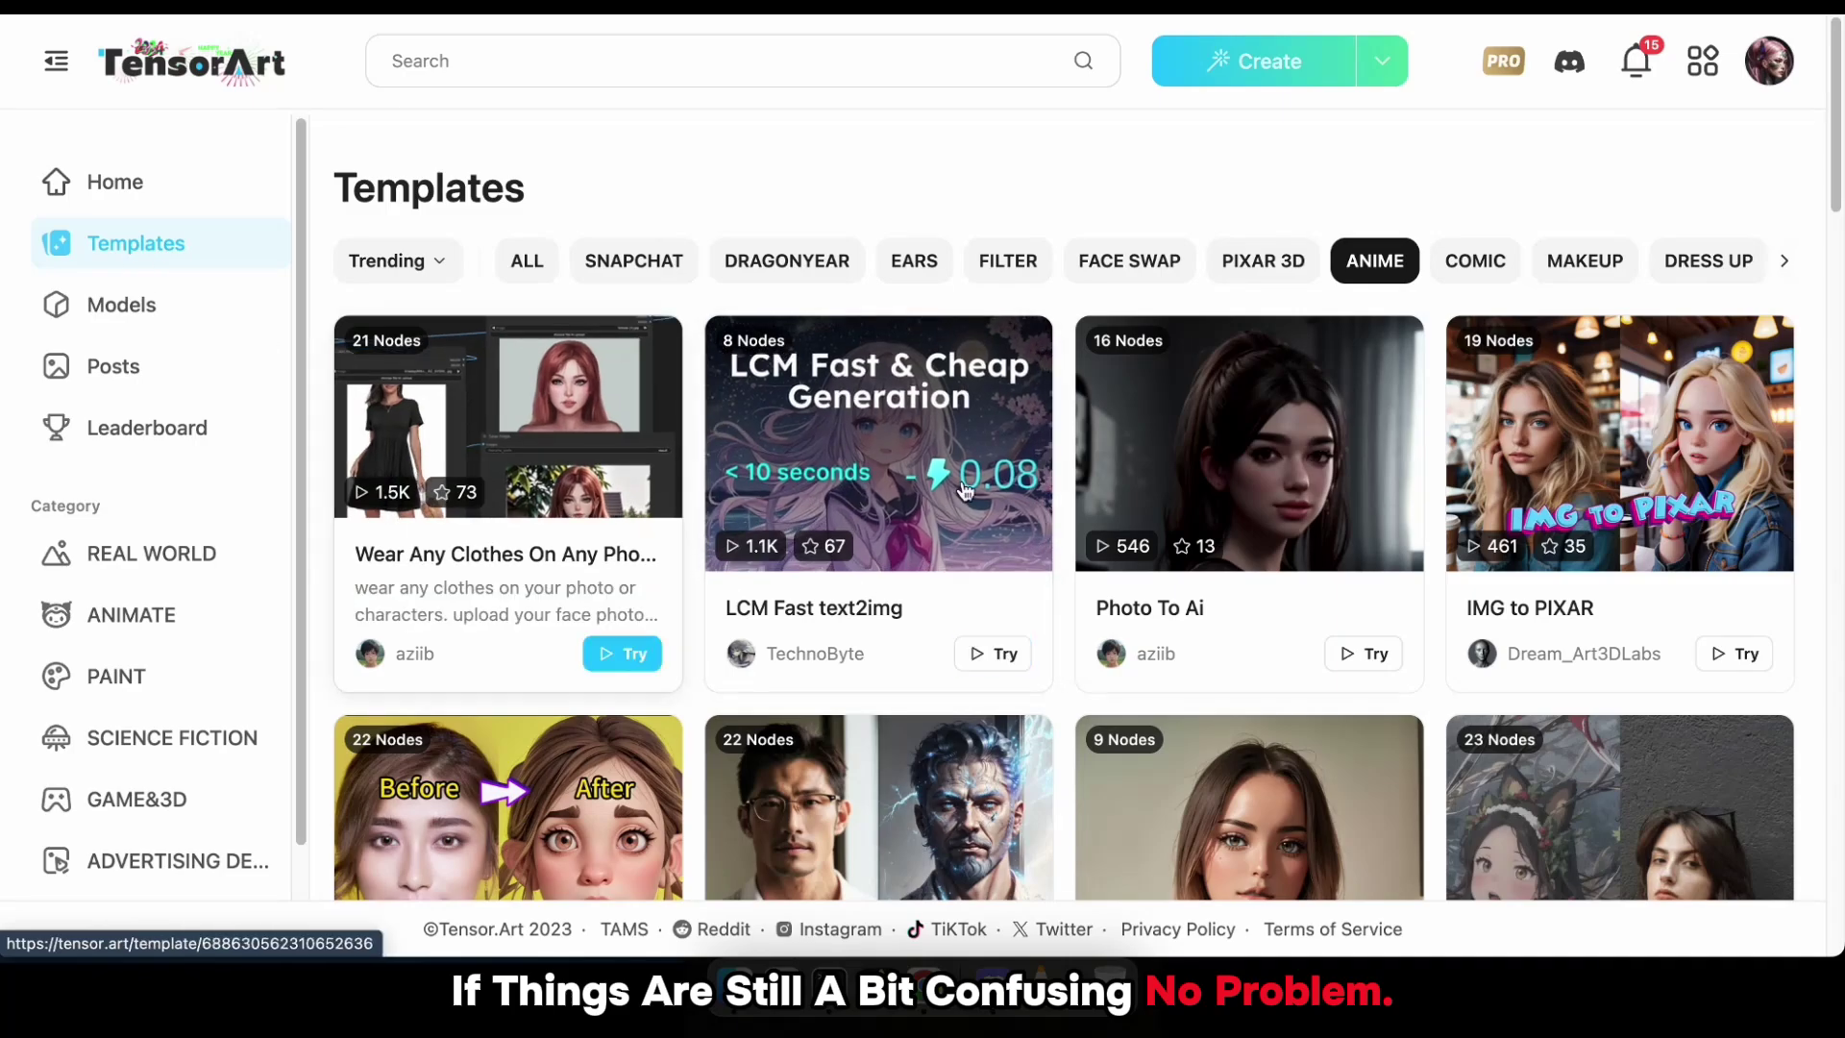
- Open the LCM Fast text2img template from the Anime templates and view its workflow in the node editor
click(836, 625)
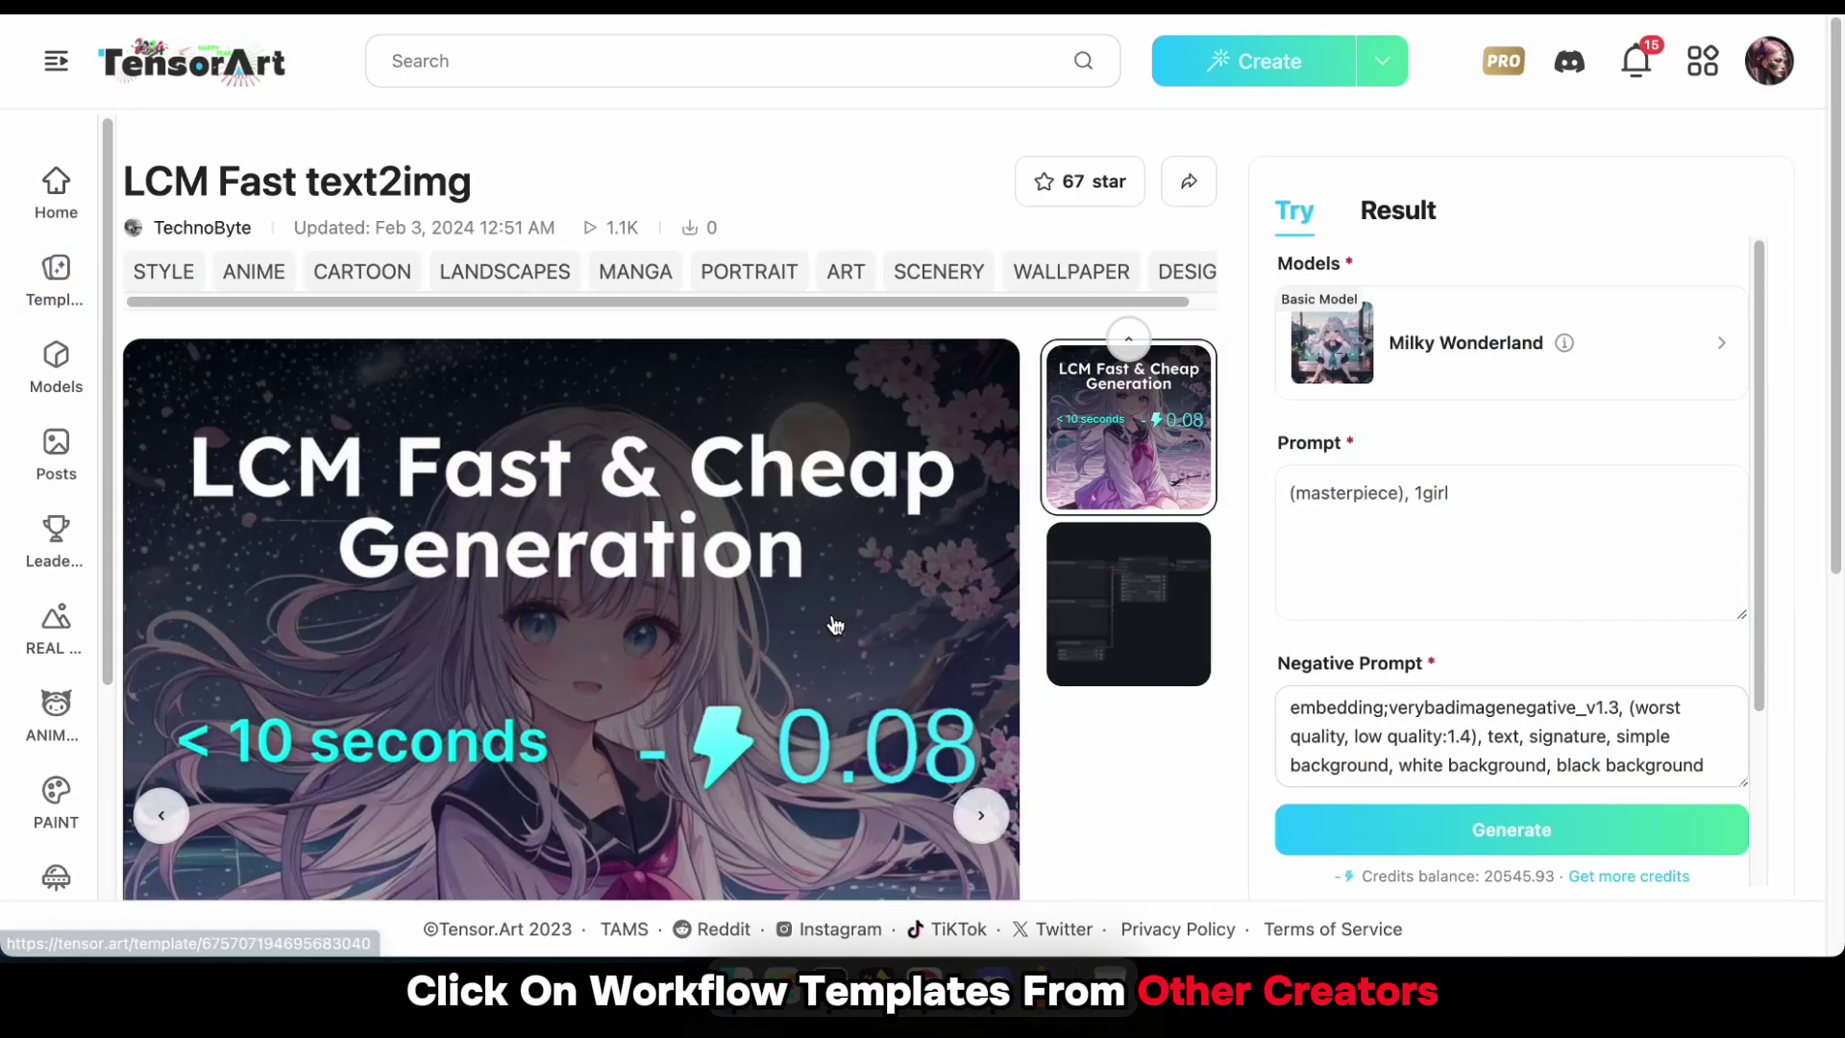
scroll(1153, 711, down, 5)
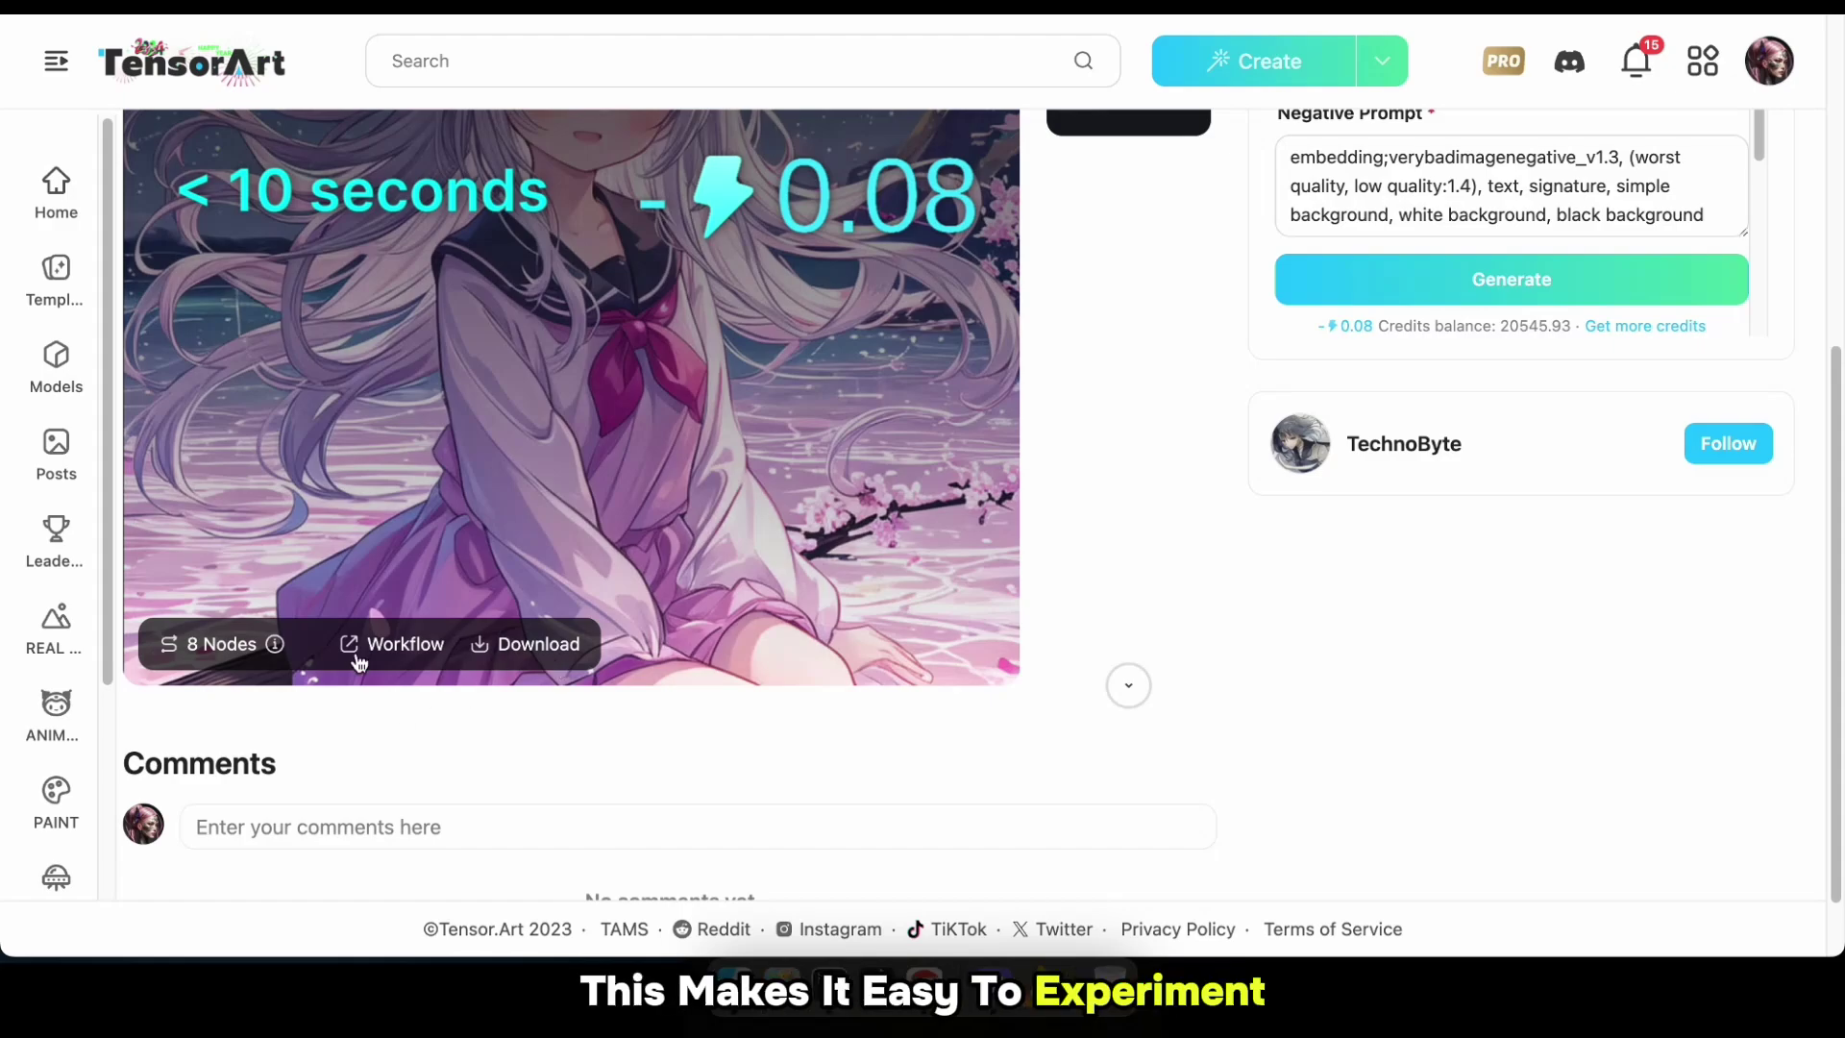
click(400, 650)
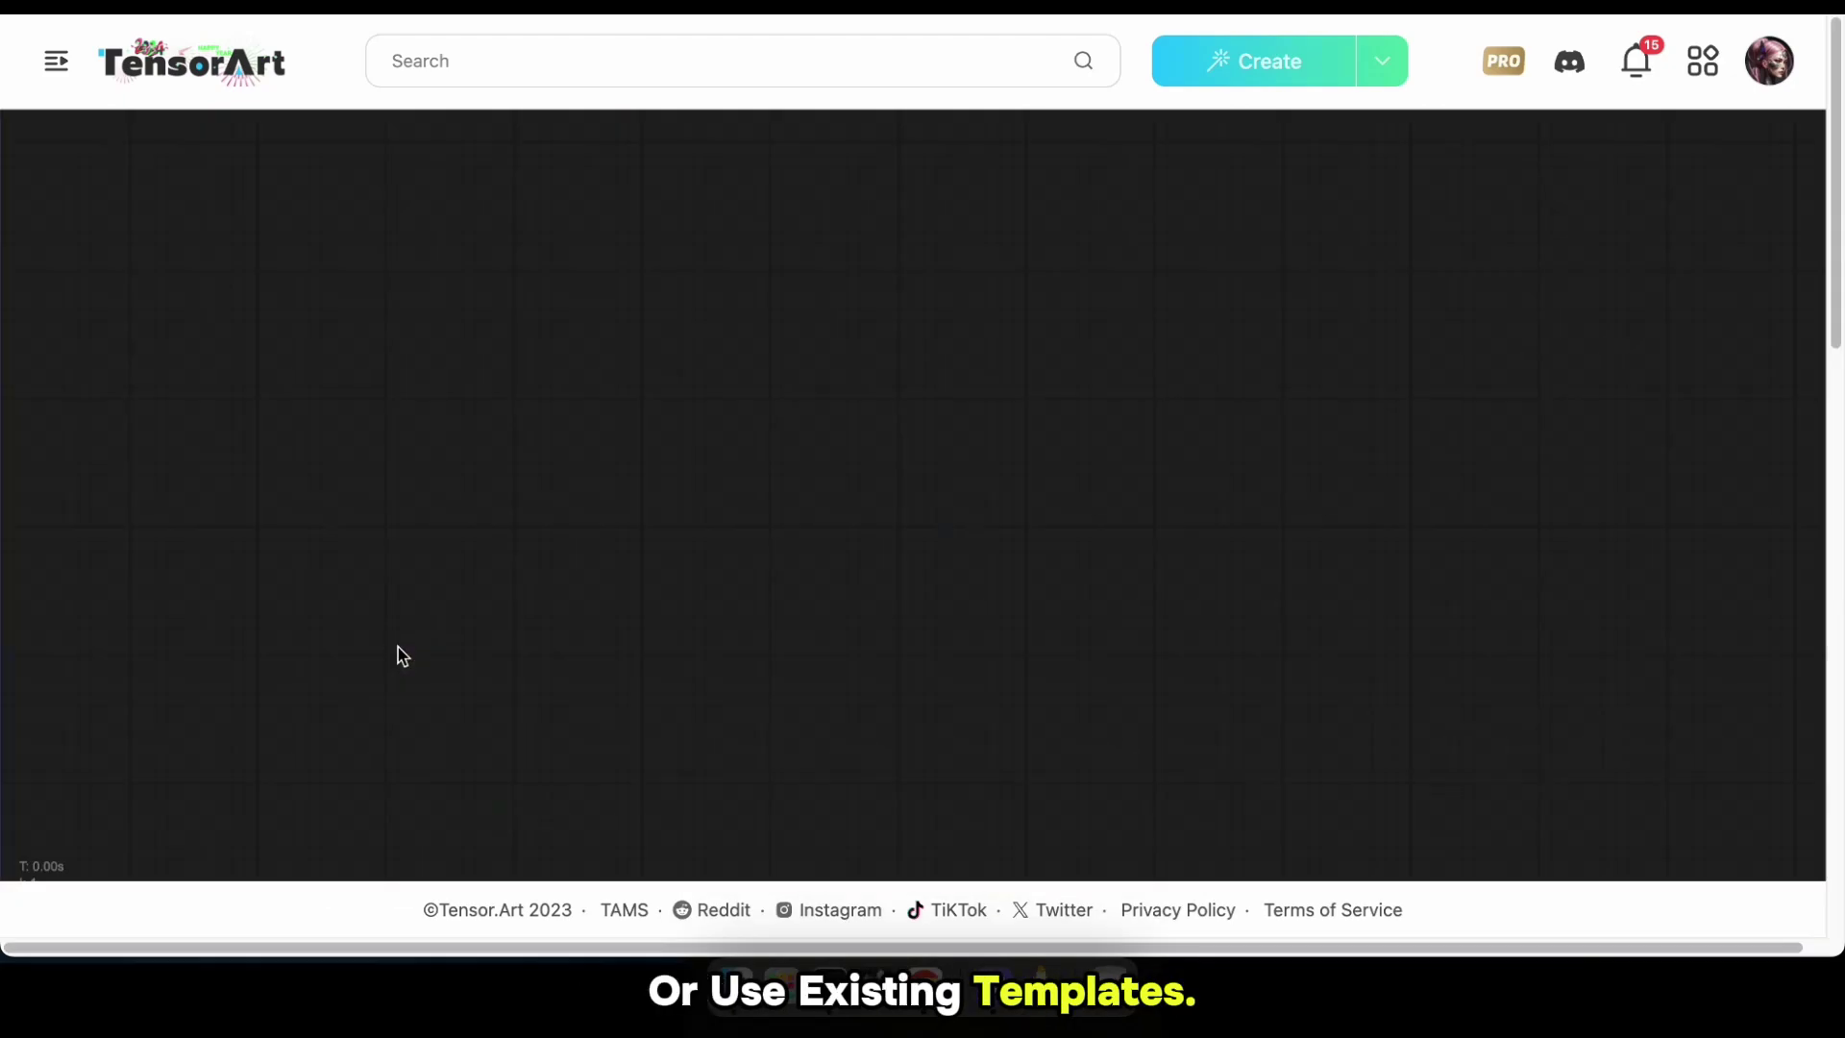